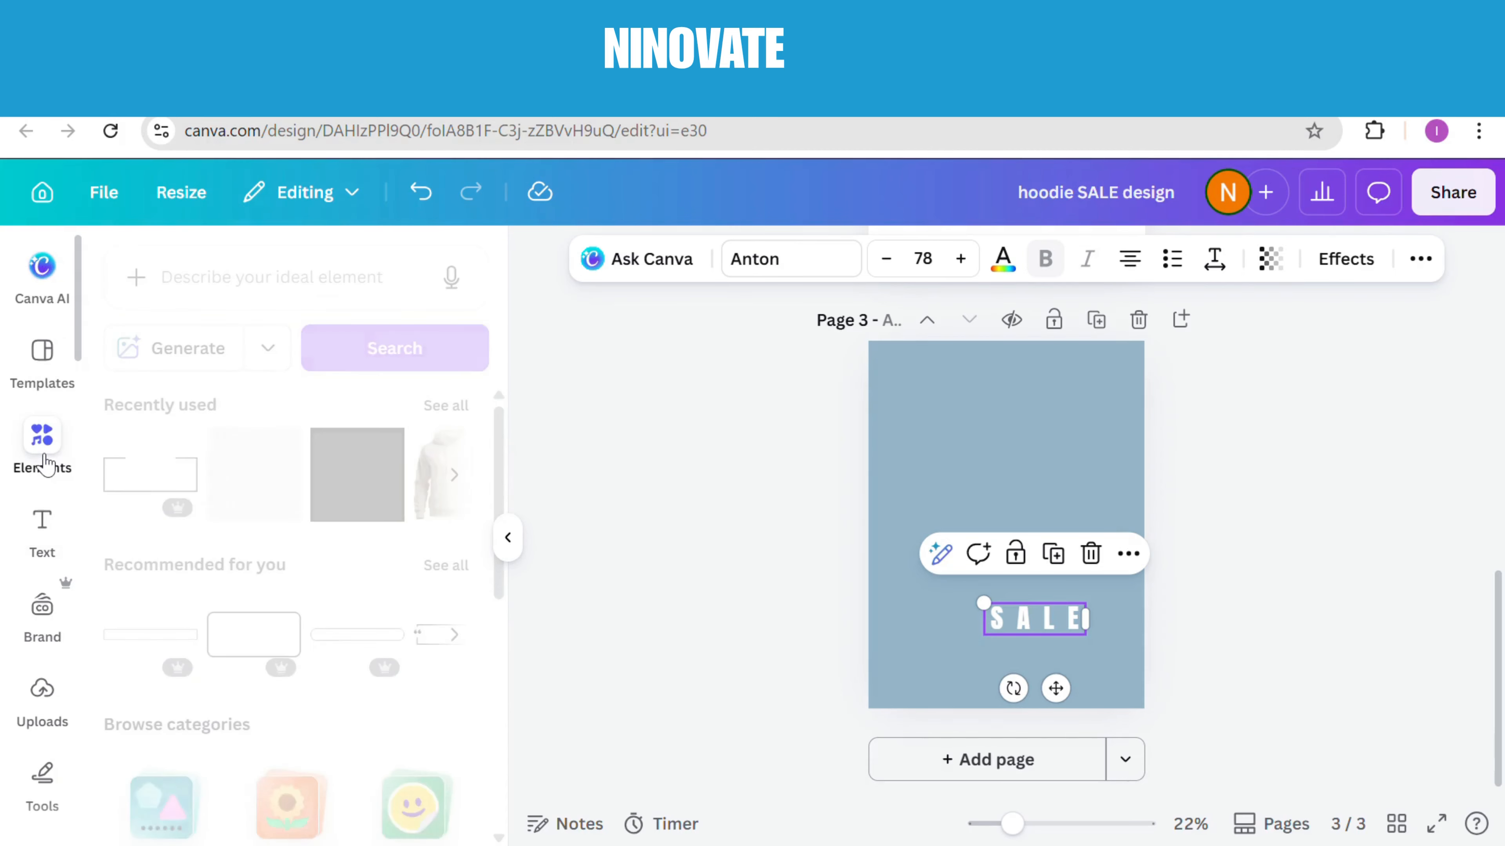
Insert the recently used rectangular frame with the gap in its top edge on page 3 and colour it white.
{"action": "left_click", "coordinate": [151, 475]}
{"action": "left_click", "coordinate": [43, 524]}
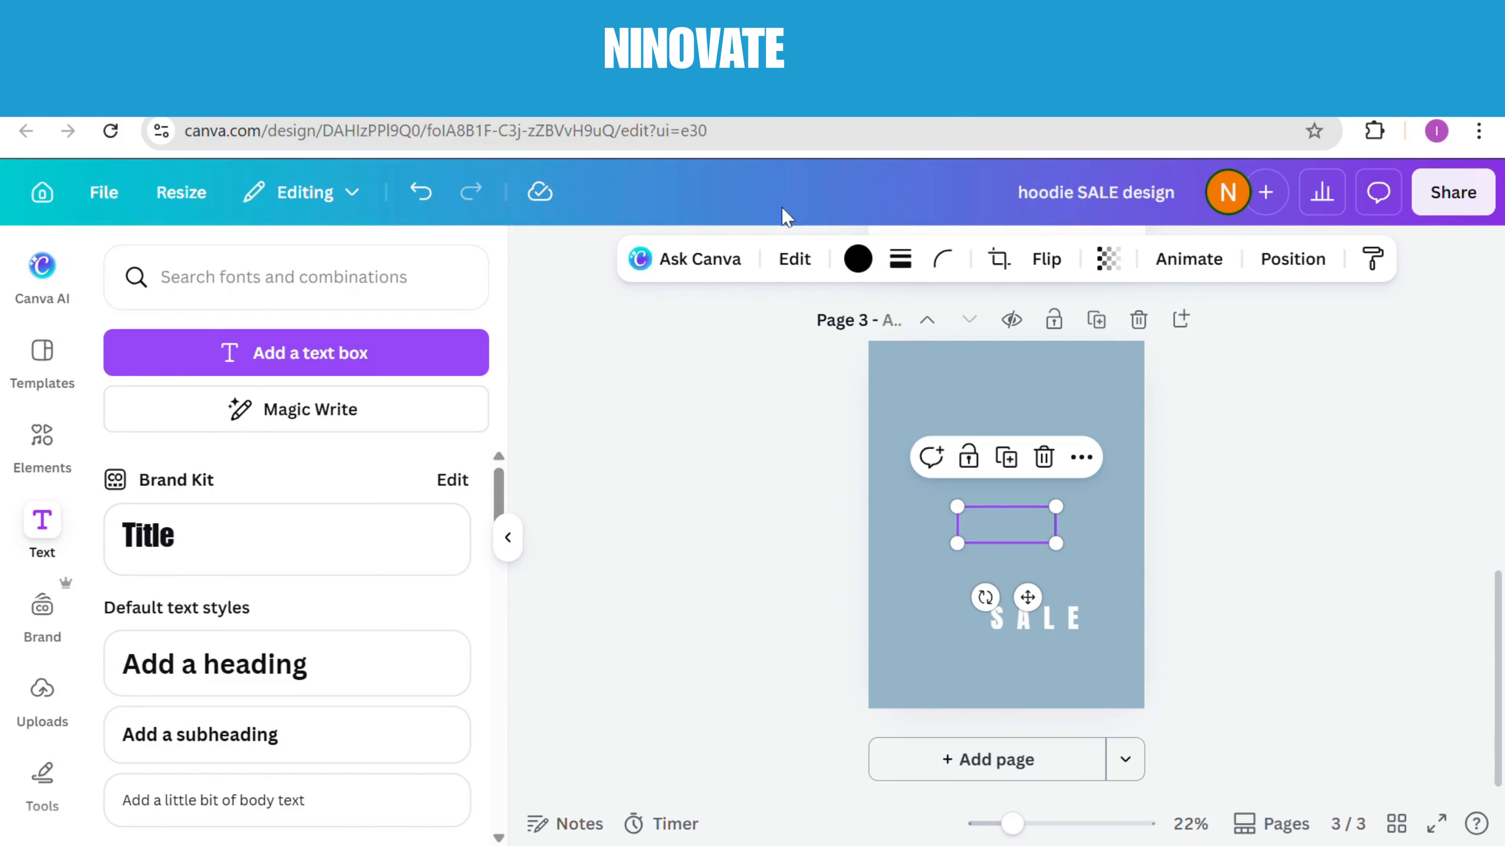
{"action": "left_click", "coordinate": [859, 259]}
{"action": "left_click", "coordinate": [448, 431]}
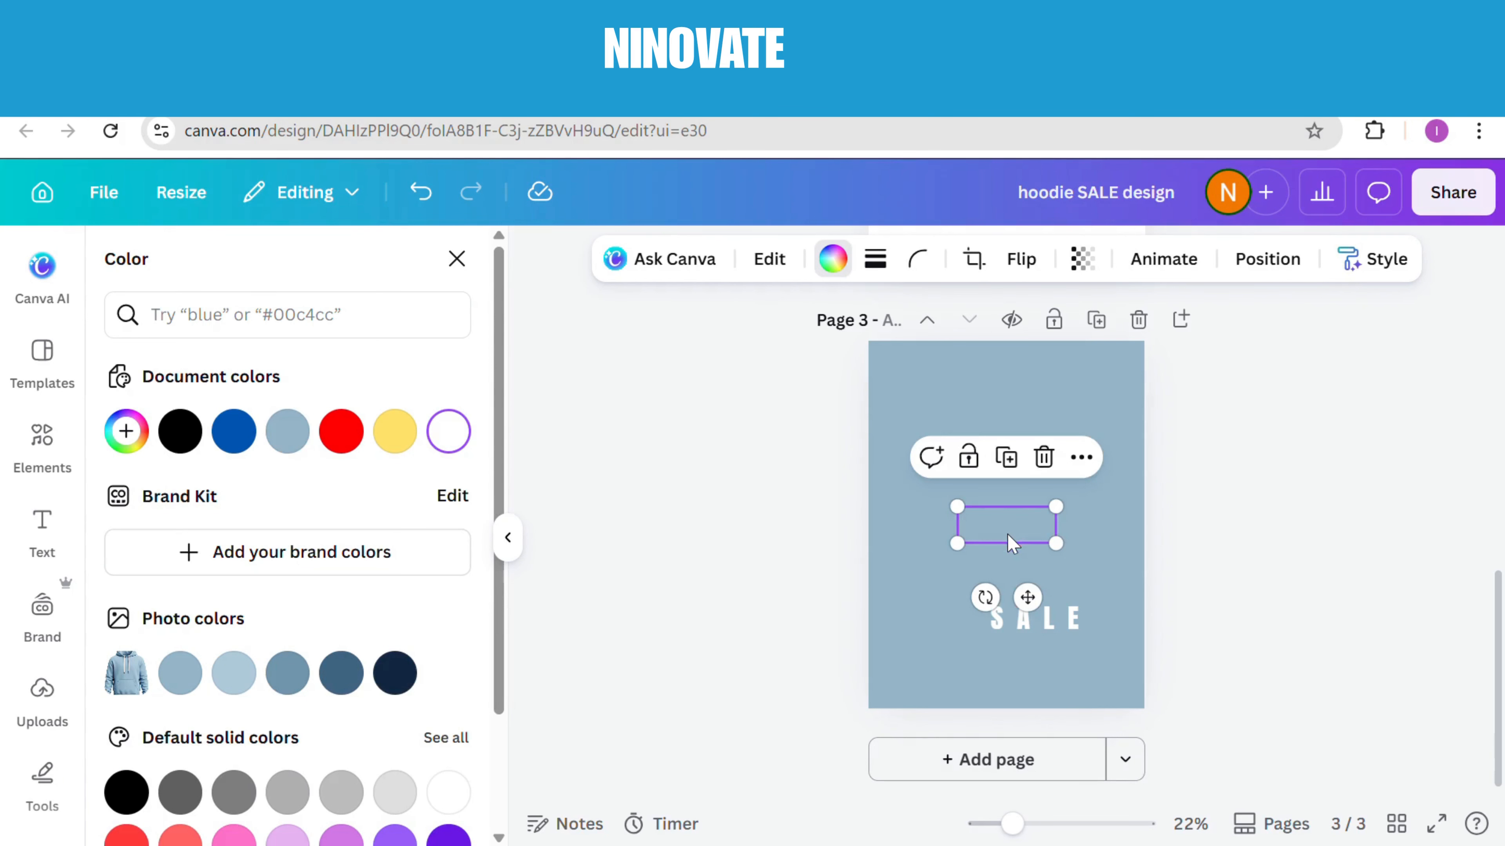
Duplicate the white frame, stack the copies directly over the original and group them.
{"action": "left_click", "coordinate": [1020, 464]}
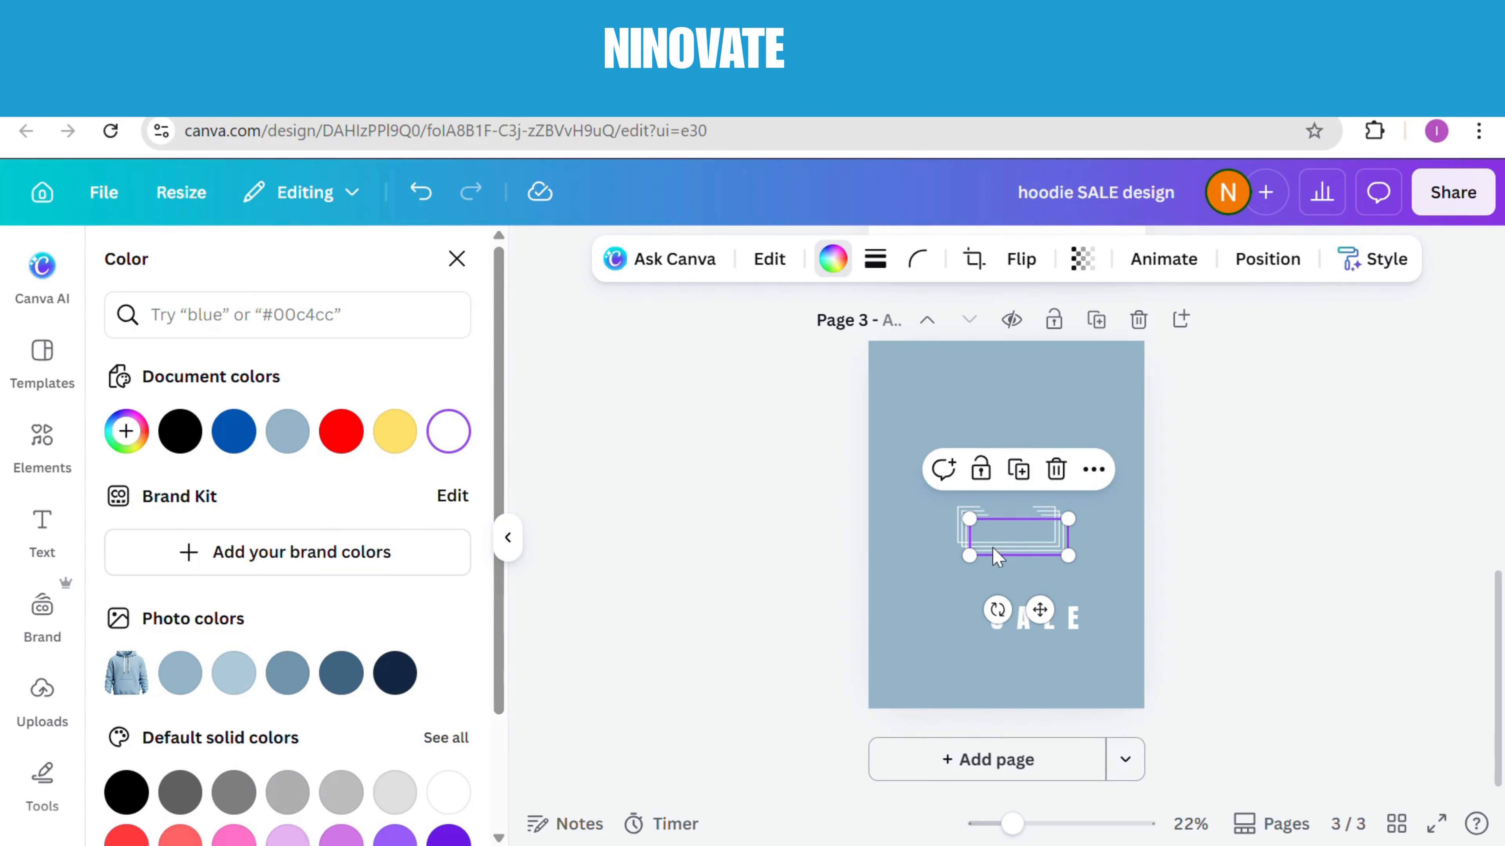
{"action": "left_click_drag", "start_coordinate": [1010, 550], "coordinate": [1014, 614]}
{"action": "left_click", "coordinate": [976, 380]}
{"action": "left_click_drag", "start_coordinate": [1029, 552], "coordinate": [1060, 528]}
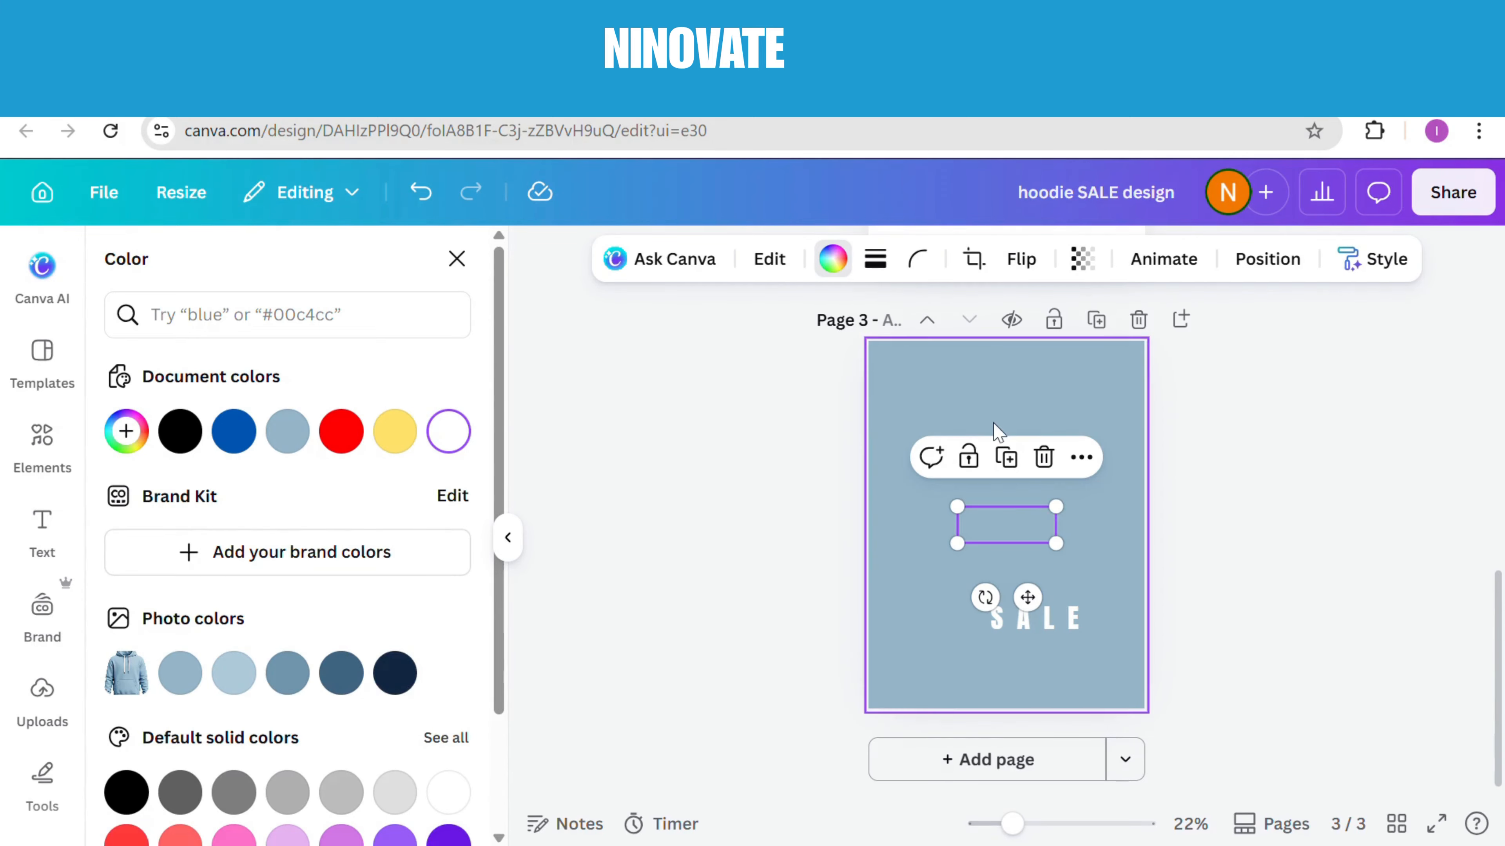
{"action": "left_click_drag", "start_coordinate": [947, 493], "coordinate": [1048, 551]}
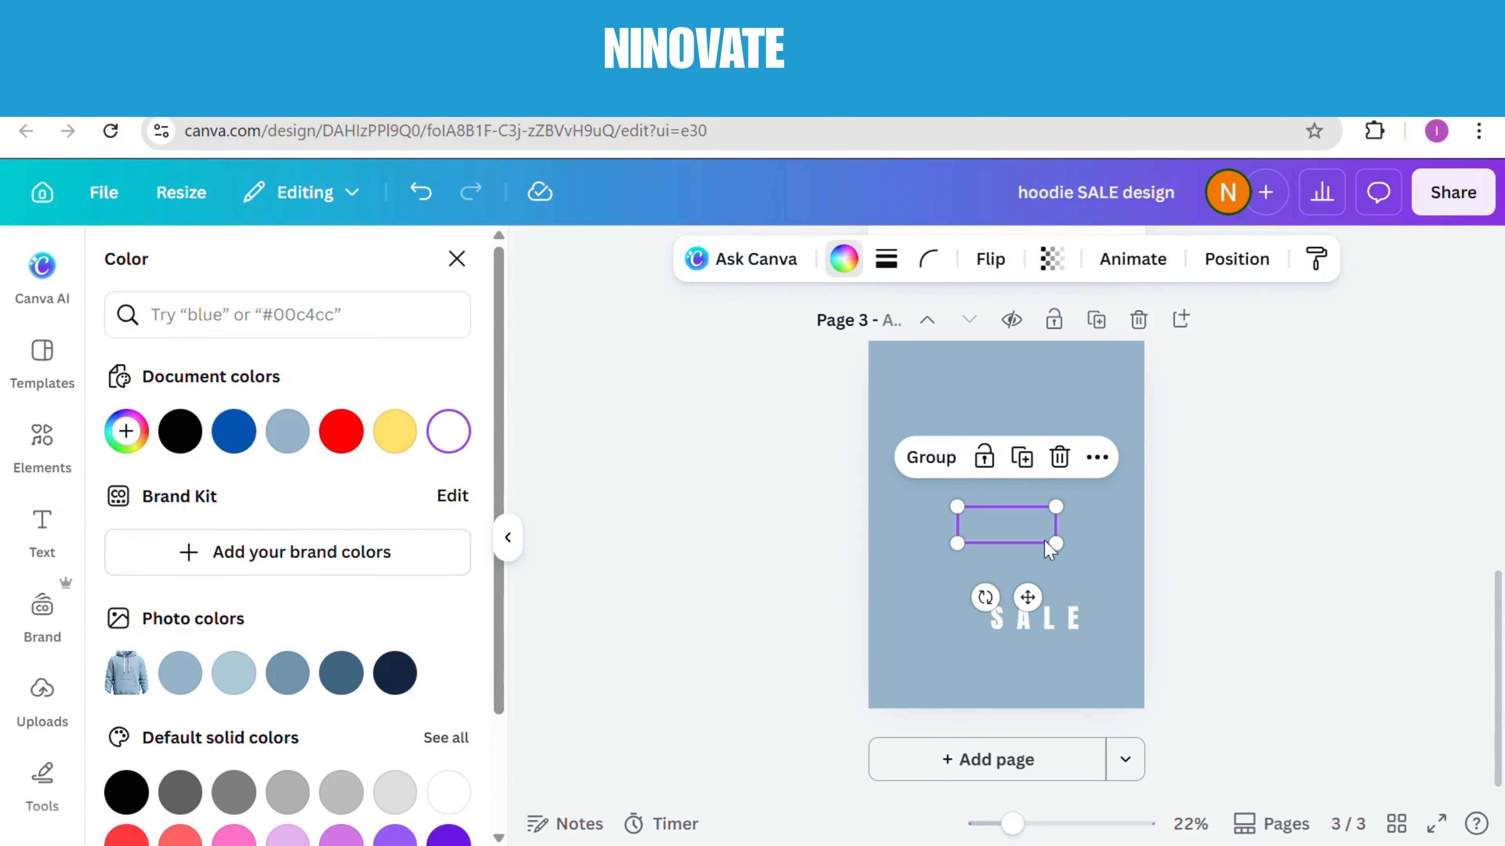
{"action": "left_click", "coordinate": [947, 462]}
{"action": "left_click", "coordinate": [1058, 396]}
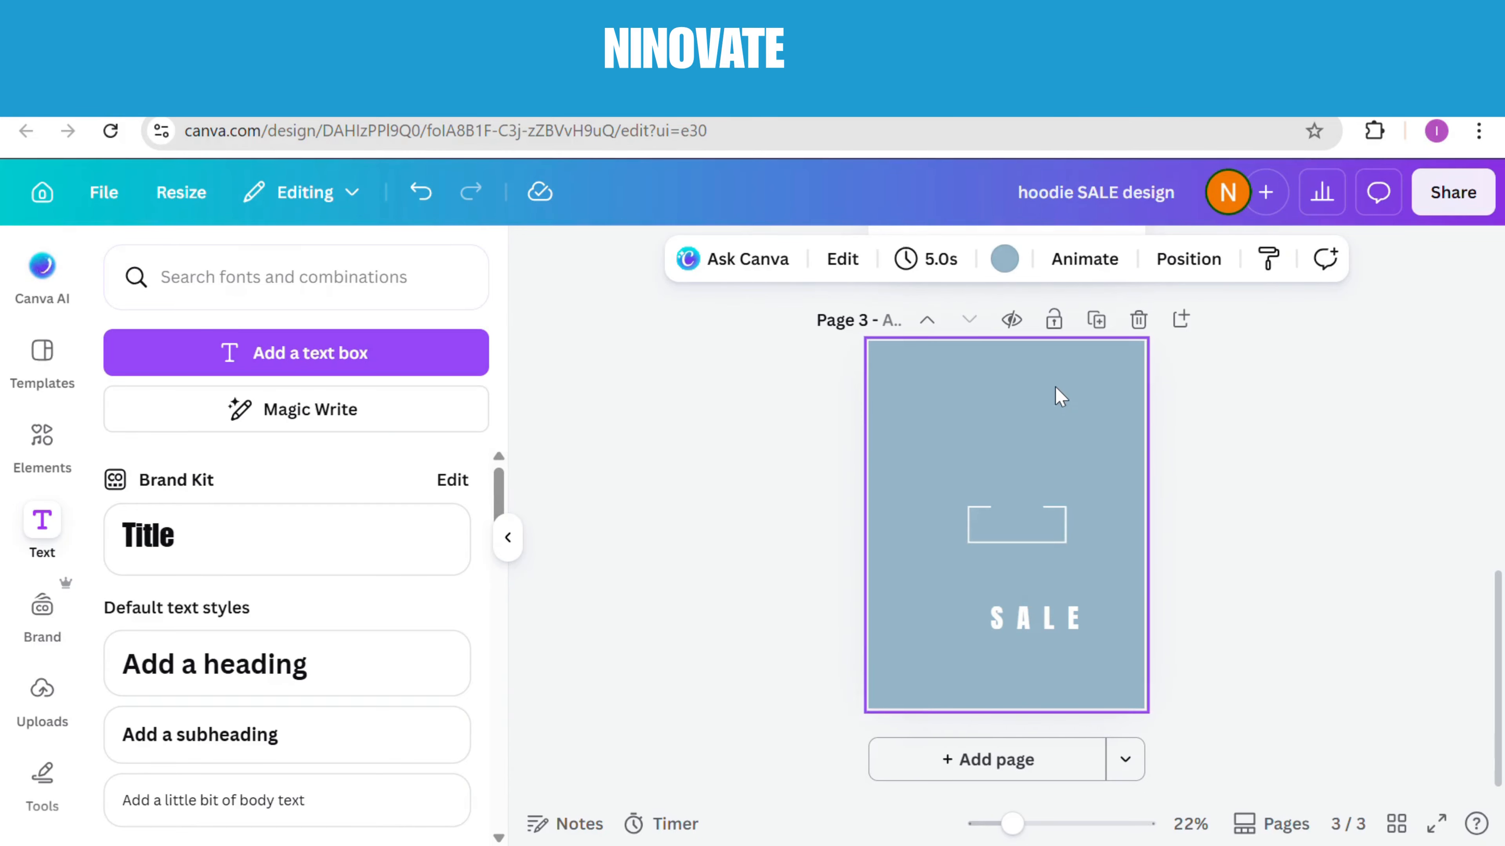
Move the SALE text above the frame and add an "UP TO" subheading in the Anton font.
{"action": "left_click_drag", "start_coordinate": [1041, 618], "coordinate": [1054, 495]}
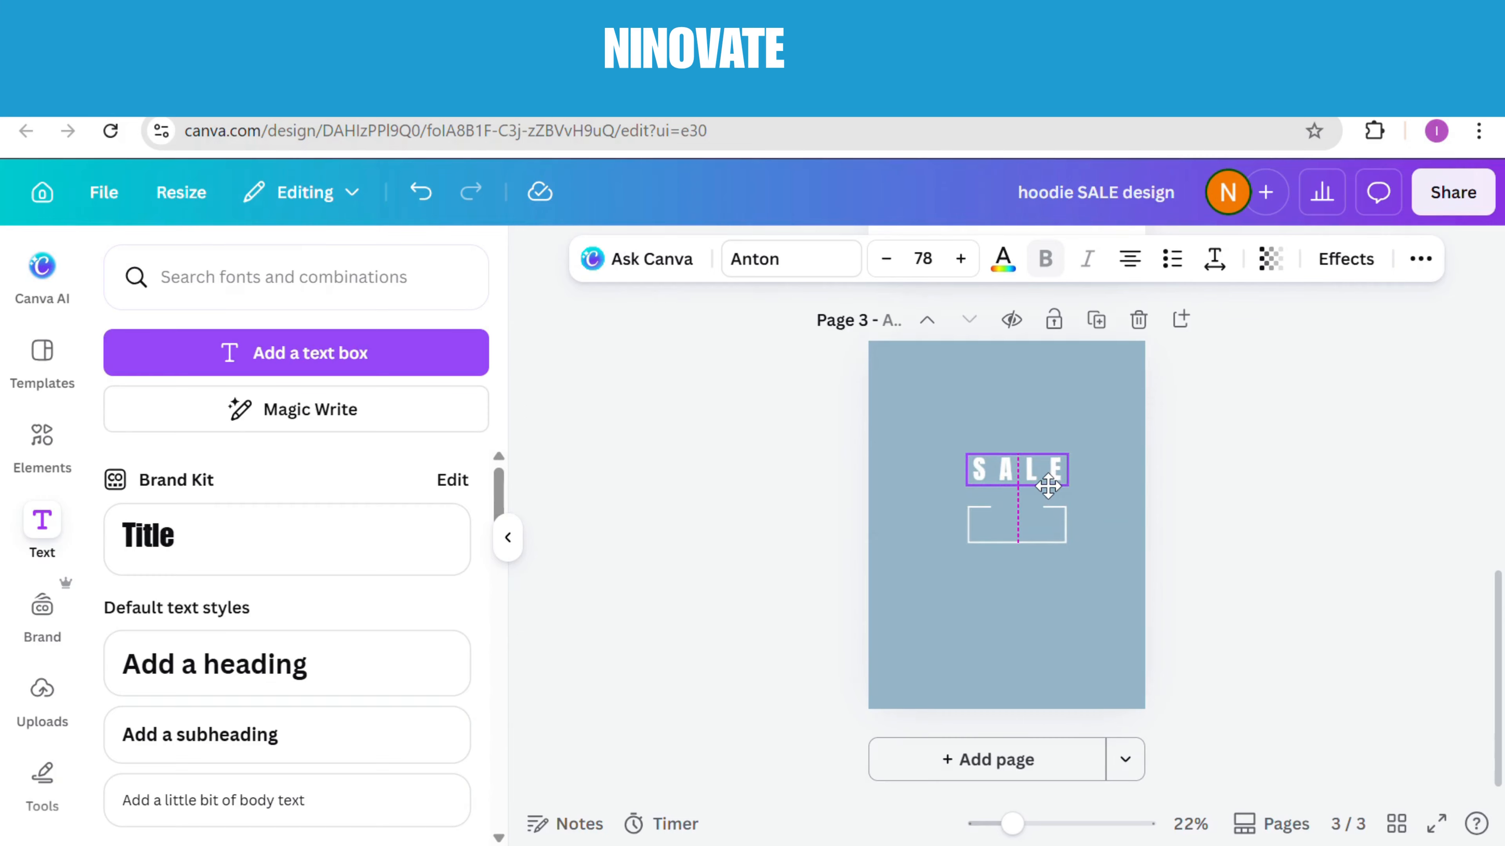
{"action": "left_click", "coordinate": [270, 735]}
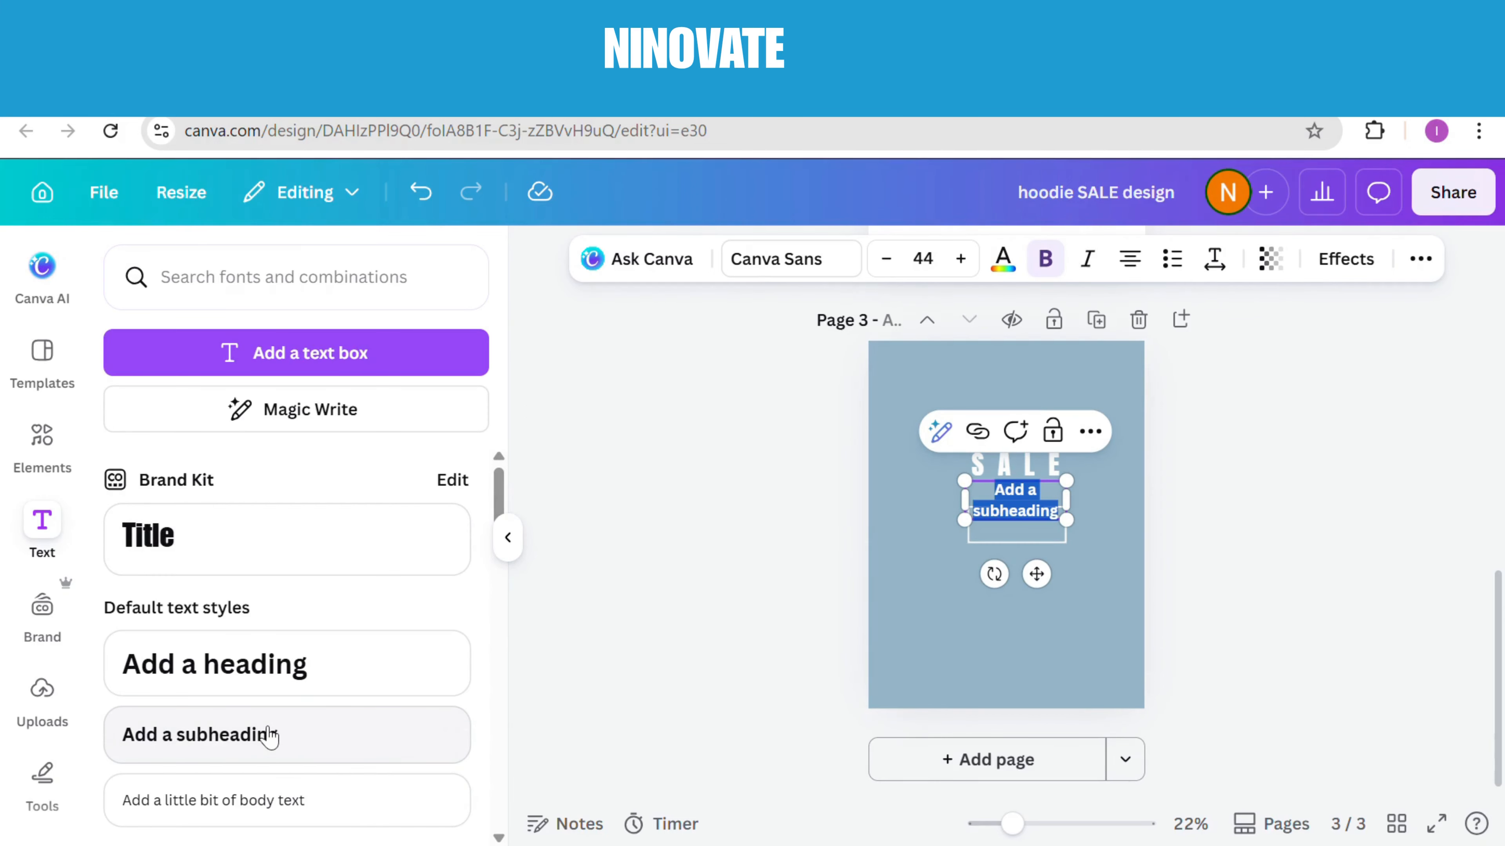
{"action": "type", "text": "UP TO"}
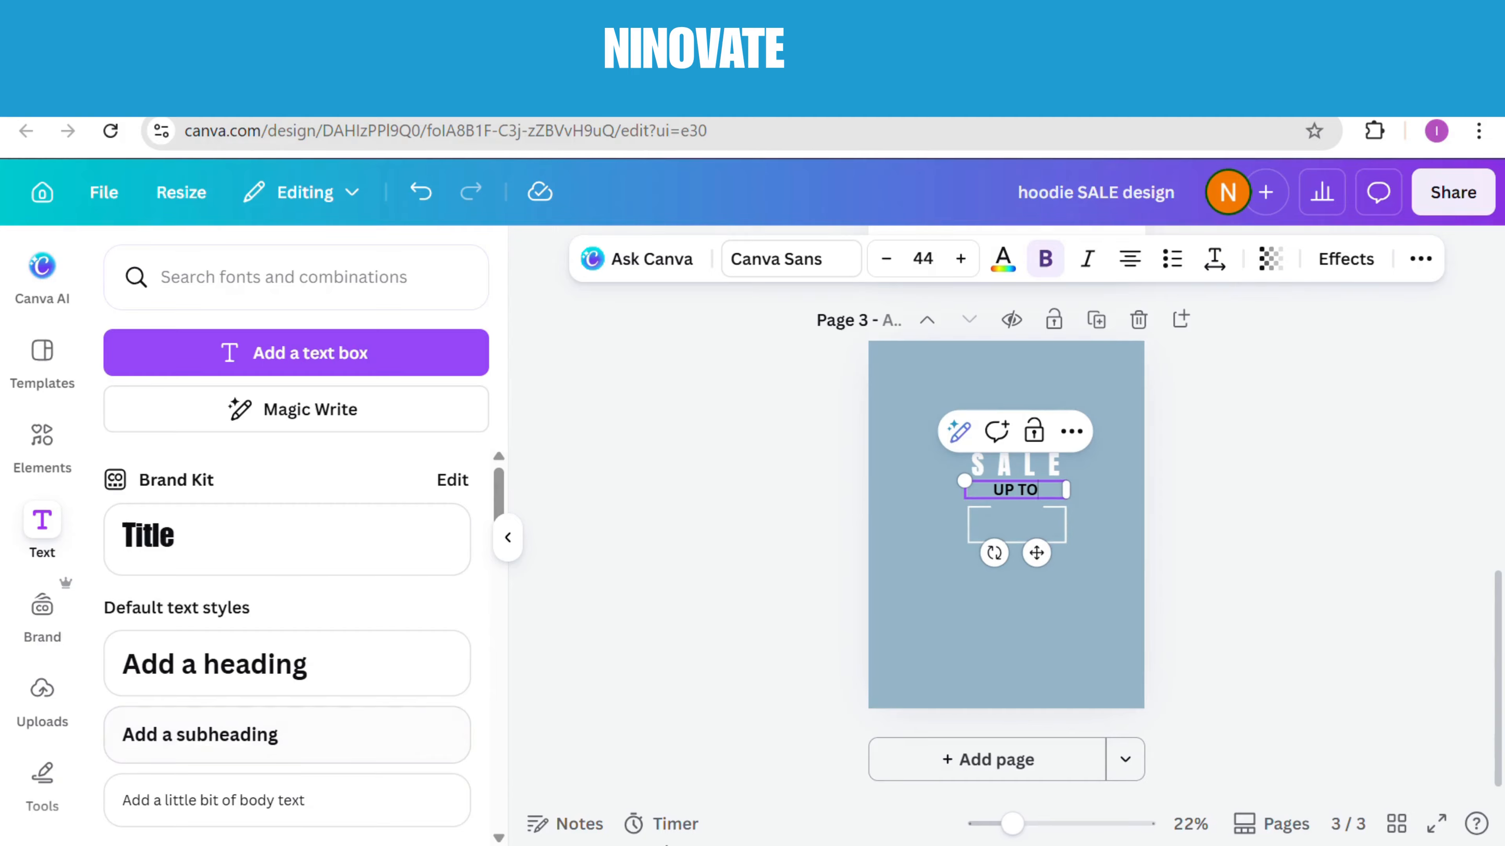
{"action": "left_click", "coordinate": [746, 267]}
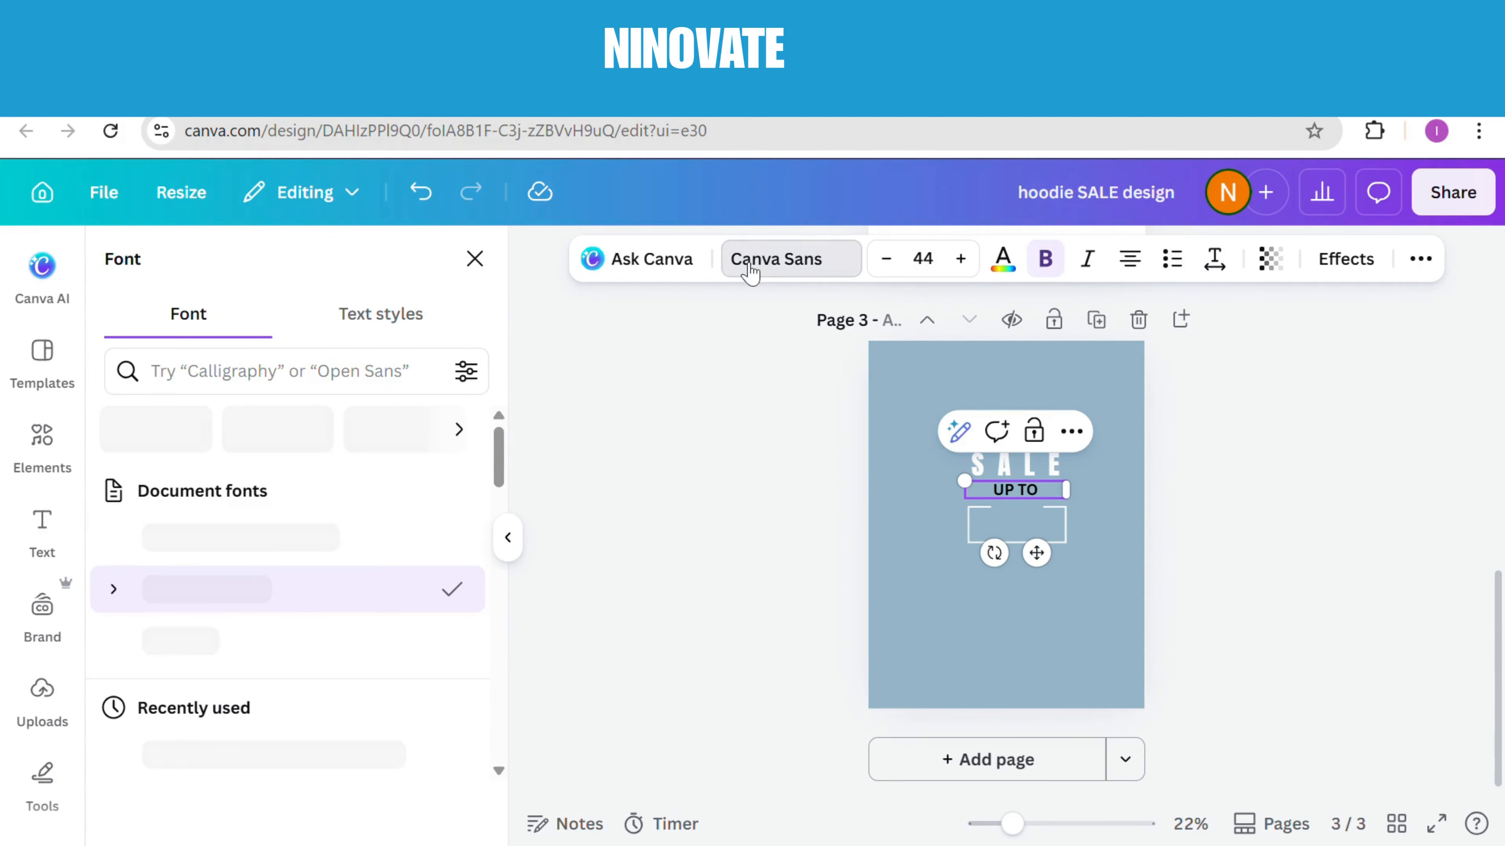
{"action": "left_click", "coordinate": [252, 545]}
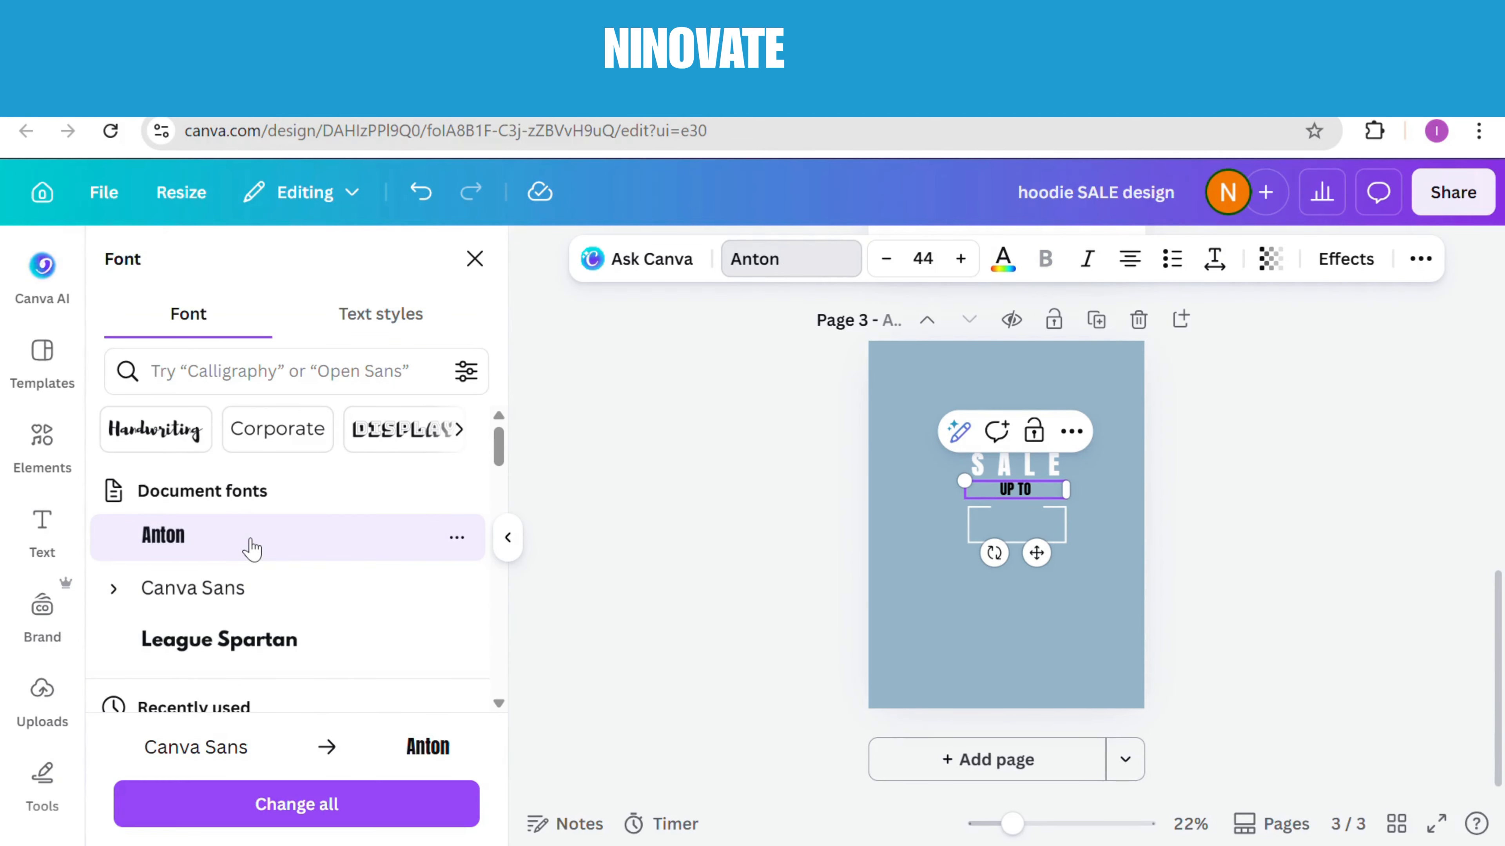
Colour the UP TO text white and place it in the gap in the frame's top edge.
{"action": "left_click", "coordinate": [957, 578]}
{"action": "left_click", "coordinate": [1010, 489]}
{"action": "left_click", "coordinate": [1003, 261]}
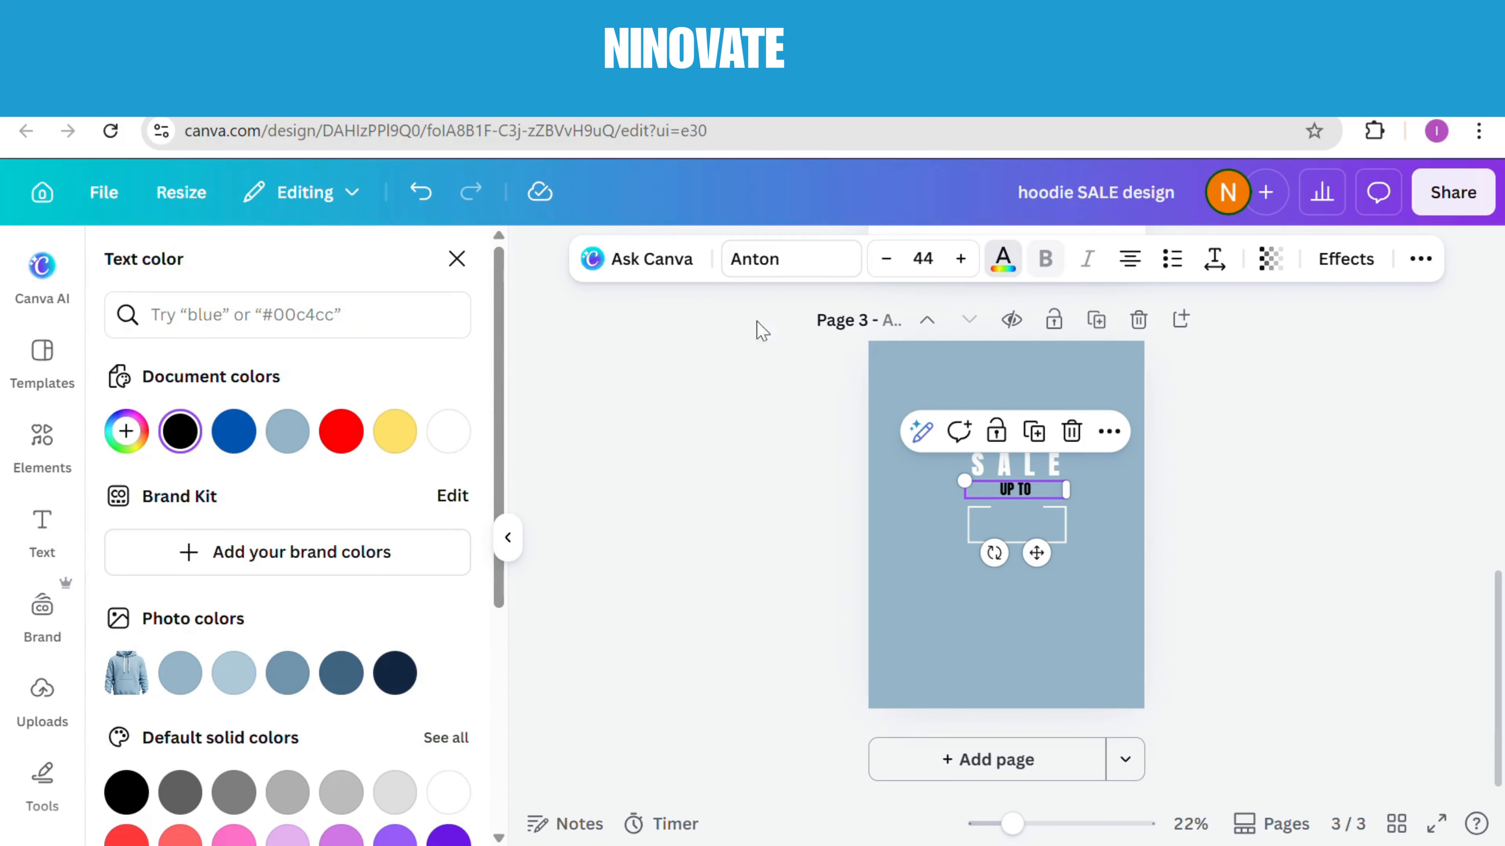
{"action": "left_click", "coordinate": [448, 431]}
{"action": "left_click_drag", "start_coordinate": [1031, 495], "coordinate": [1045, 539]}
{"action": "left_click", "coordinate": [934, 580]}
{"action": "left_click", "coordinate": [1052, 595]}
{"action": "left_click", "coordinate": [1008, 511]}
{"action": "left_click", "coordinate": [1054, 589]}
{"action": "left_click", "coordinate": [1044, 542]}
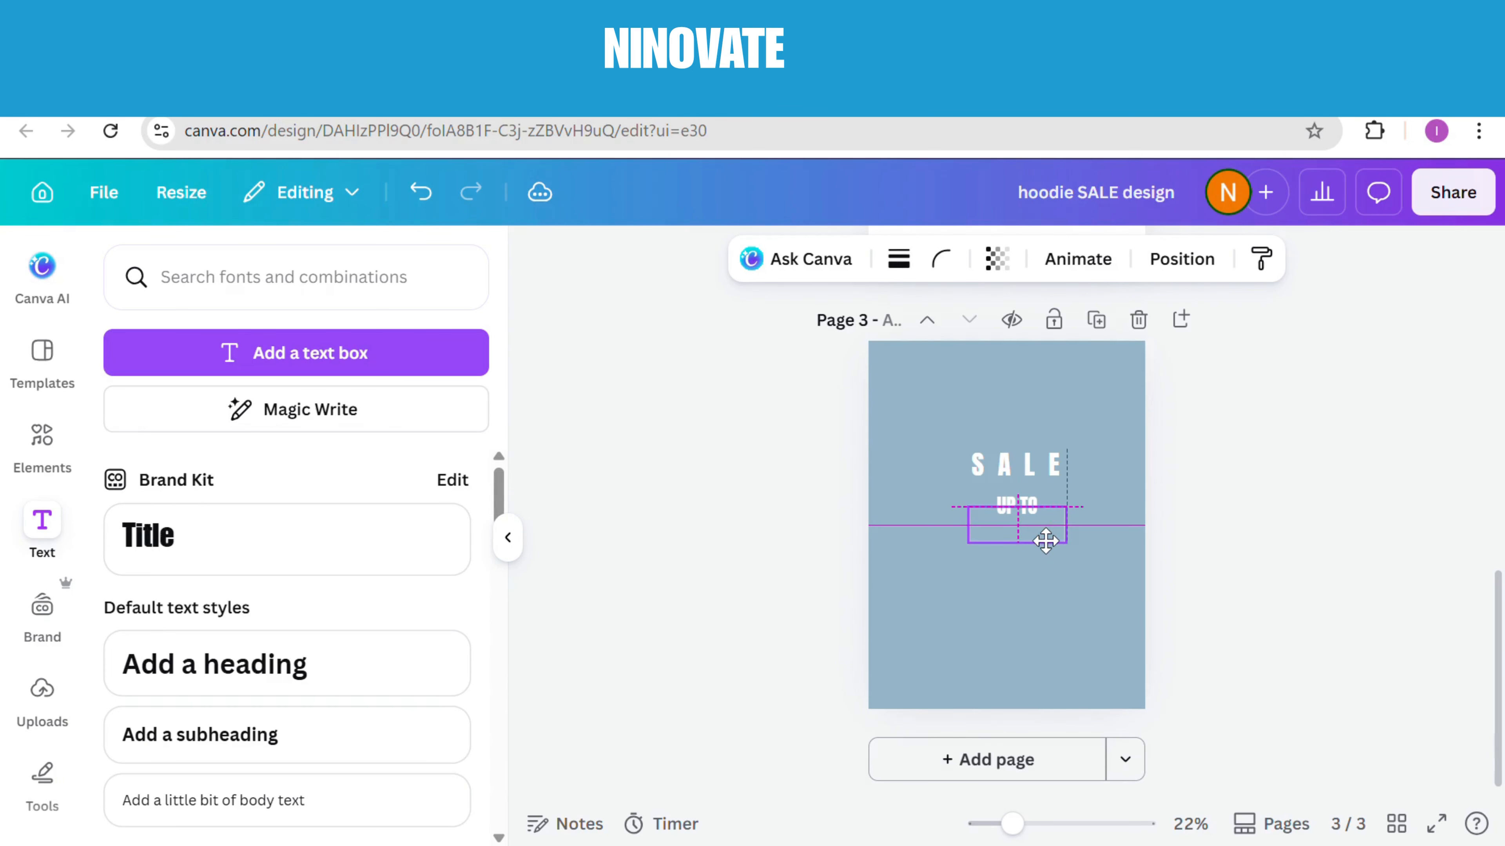
{"action": "left_click", "coordinate": [1108, 632]}
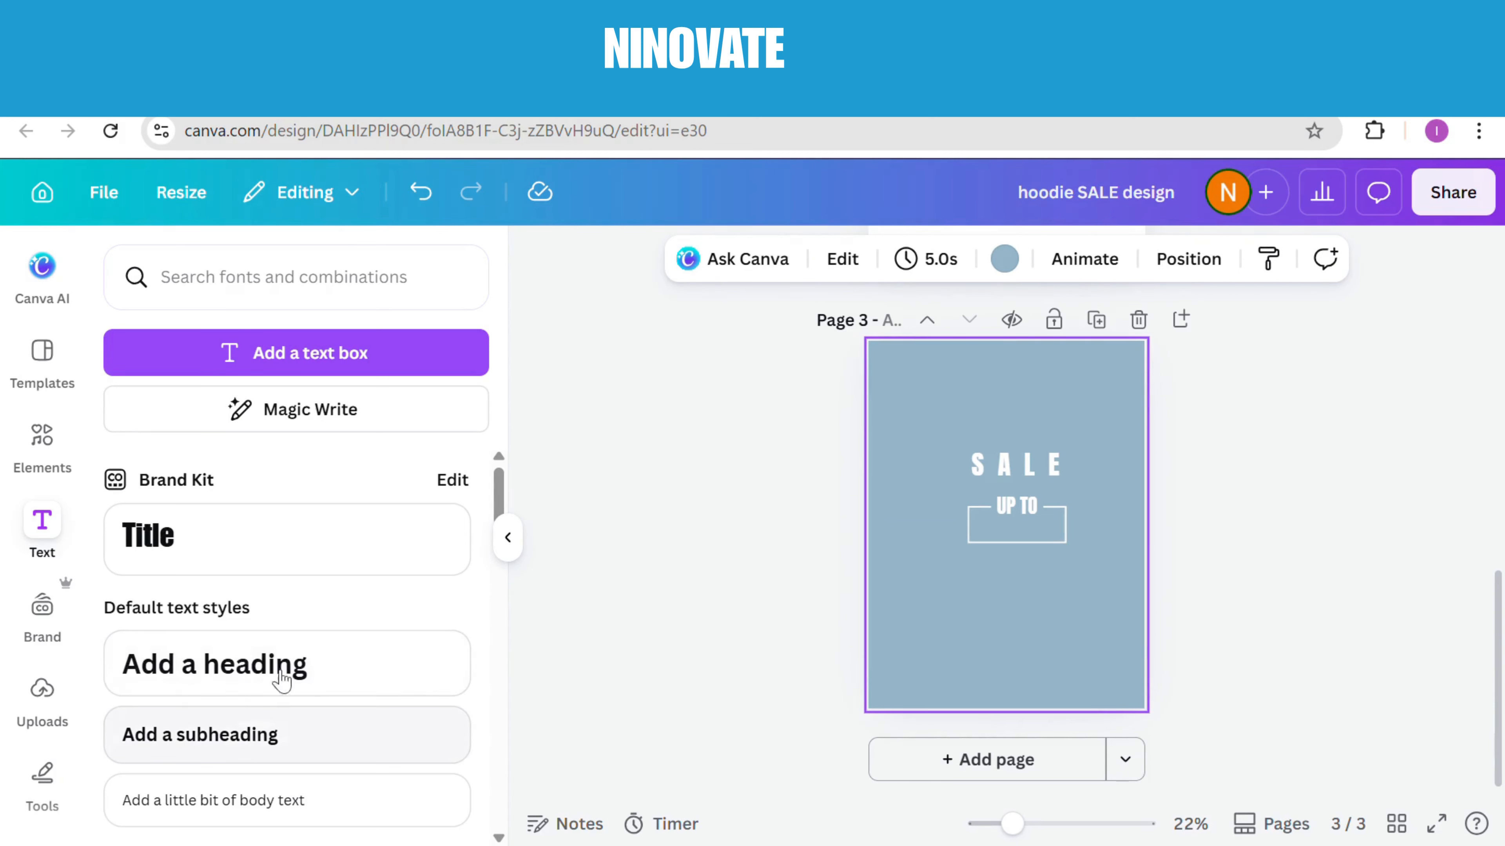
Add a subheading reading "70 %" on the first line and "OFF" on the second.
{"action": "left_click", "coordinate": [278, 734]}
{"action": "type", "text": "7"}
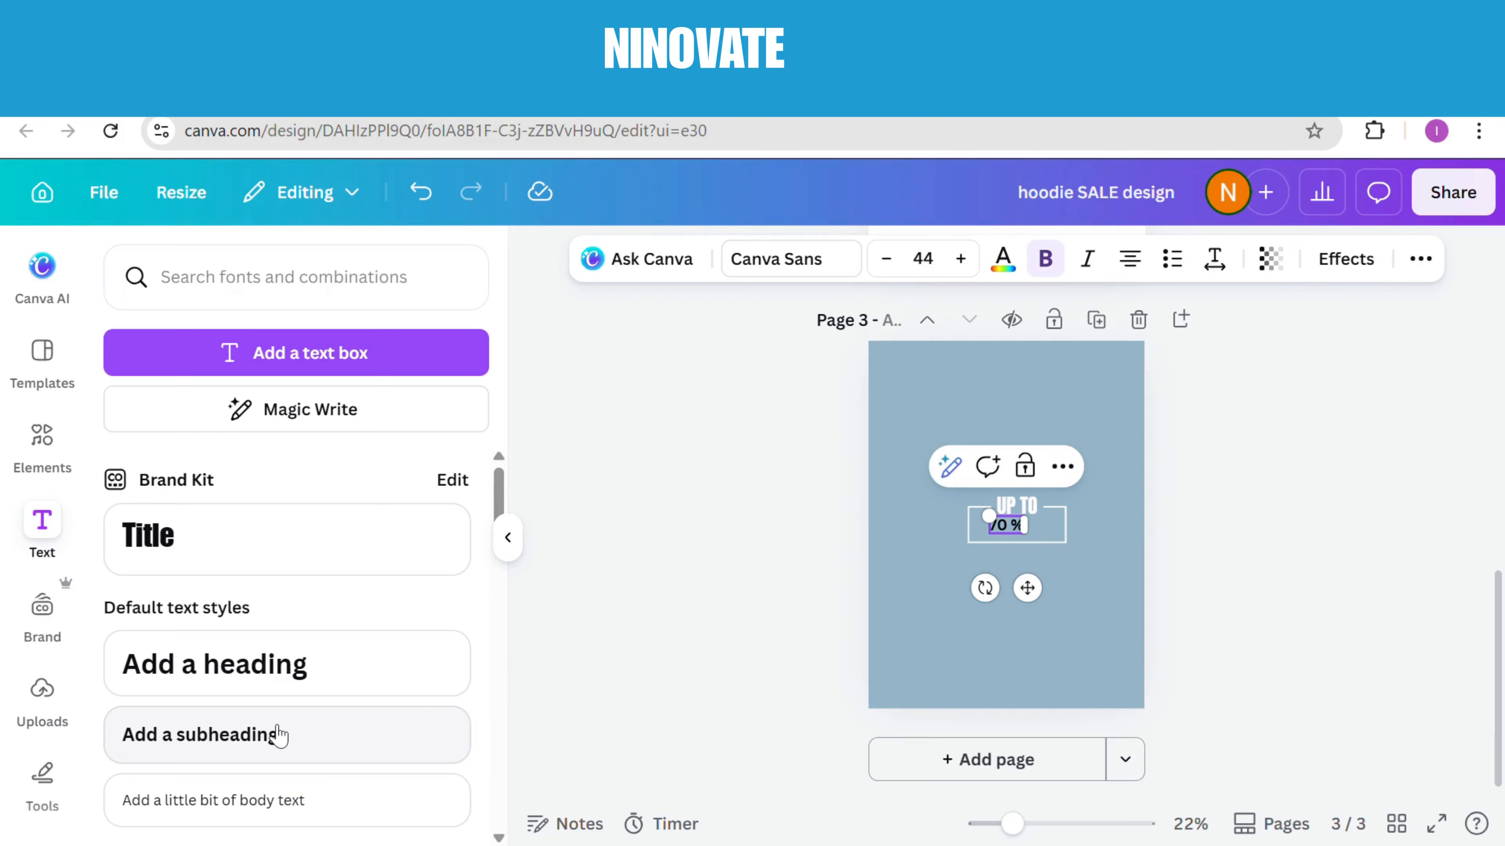
{"action": "type", "text": "0 %"}
{"action": "key", "text": "Return"}
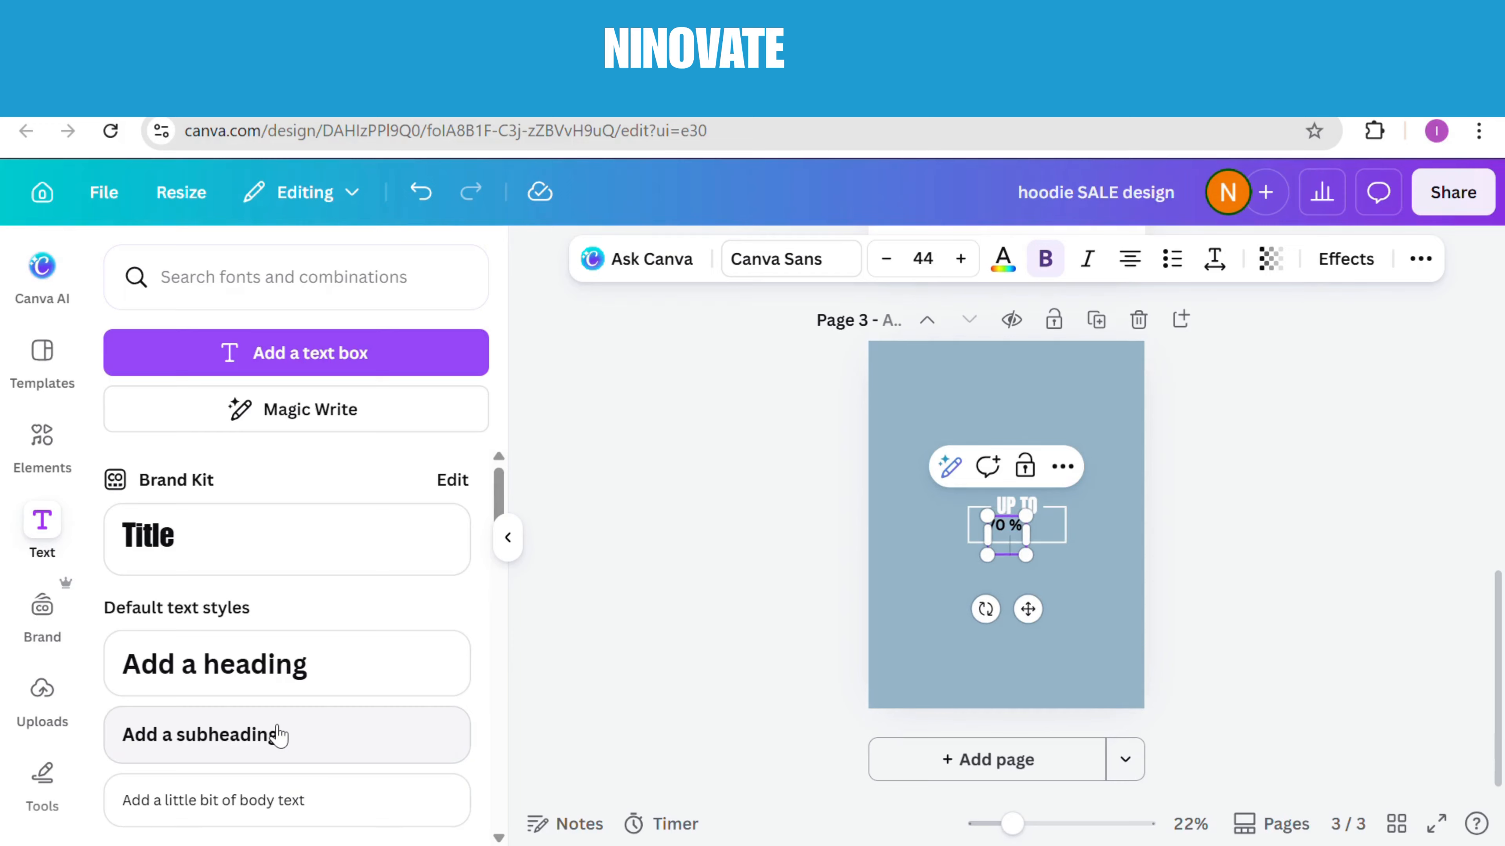
{"action": "left_click", "coordinate": [914, 617]}
Colour the 70 % OFF text white and set its line spacing to 0.9.
{"action": "left_click", "coordinate": [1013, 545]}
{"action": "left_click", "coordinate": [1003, 259]}
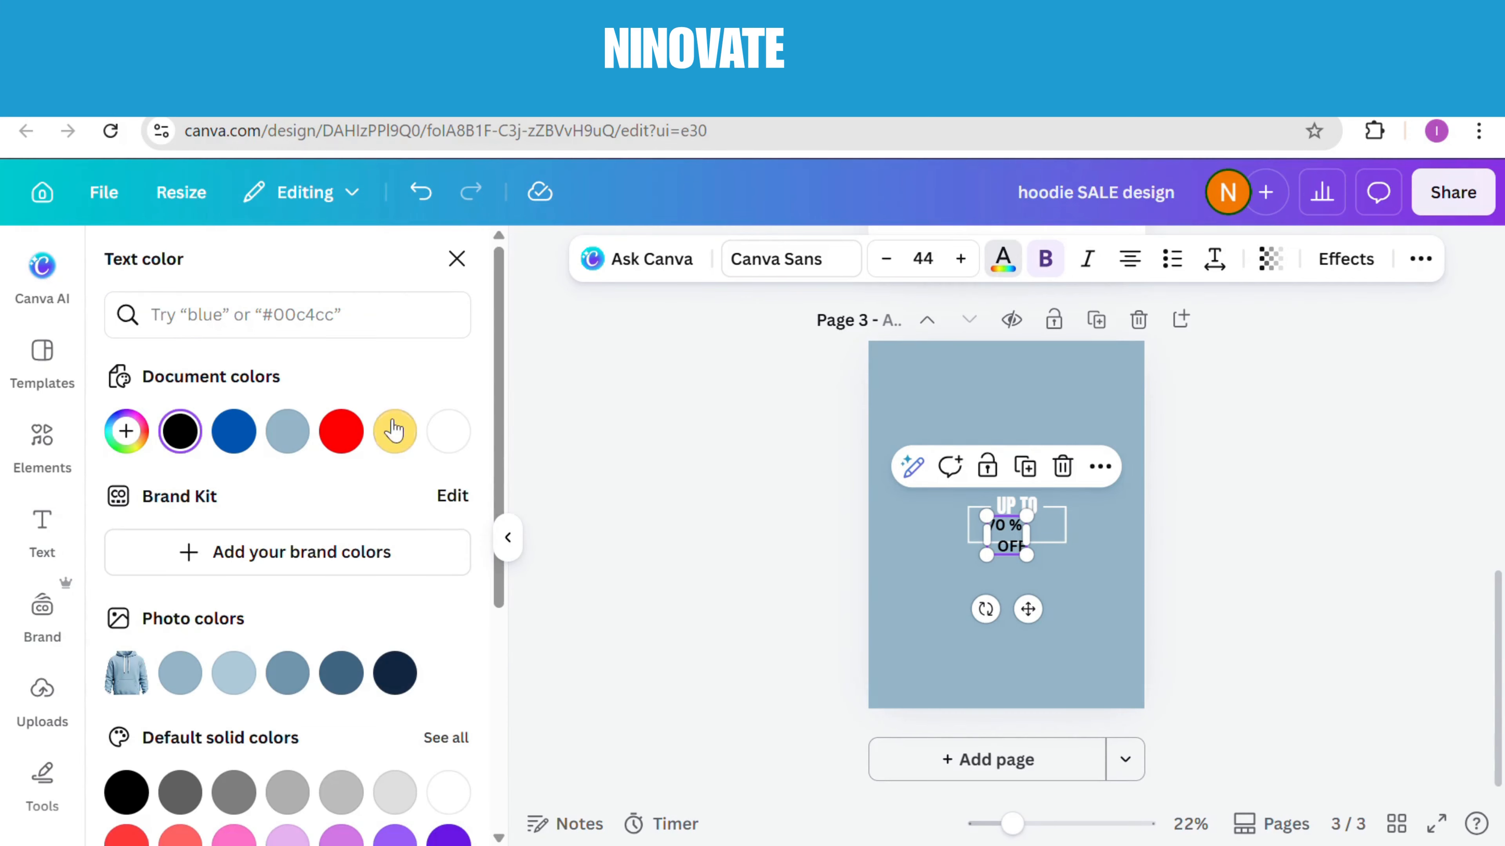
{"action": "left_click", "coordinate": [448, 431]}
{"action": "left_click", "coordinate": [1214, 259]}
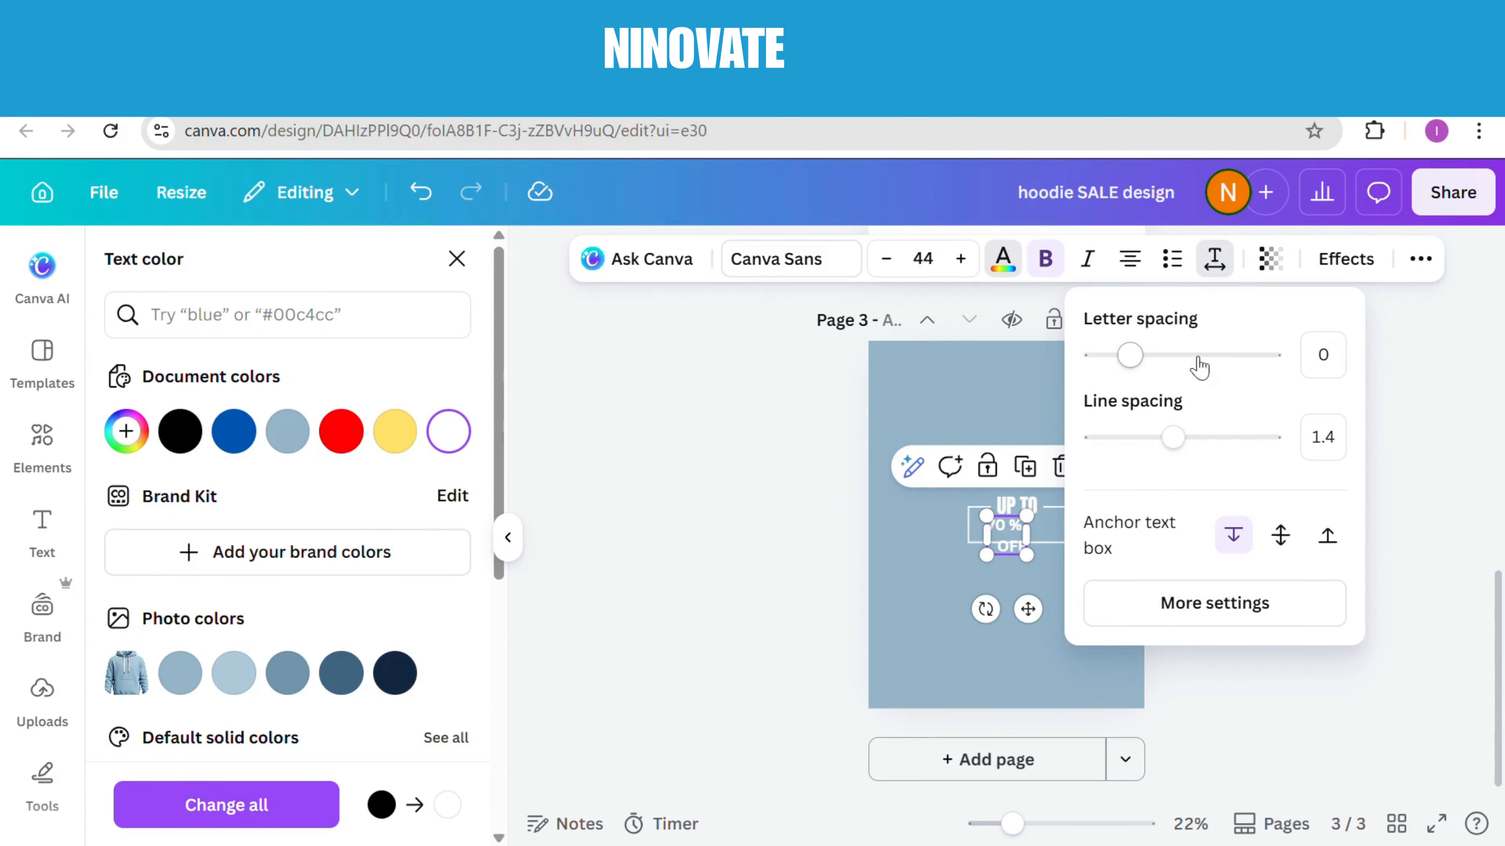
{"action": "left_click_drag", "start_coordinate": [1181, 445], "coordinate": [1123, 441]}
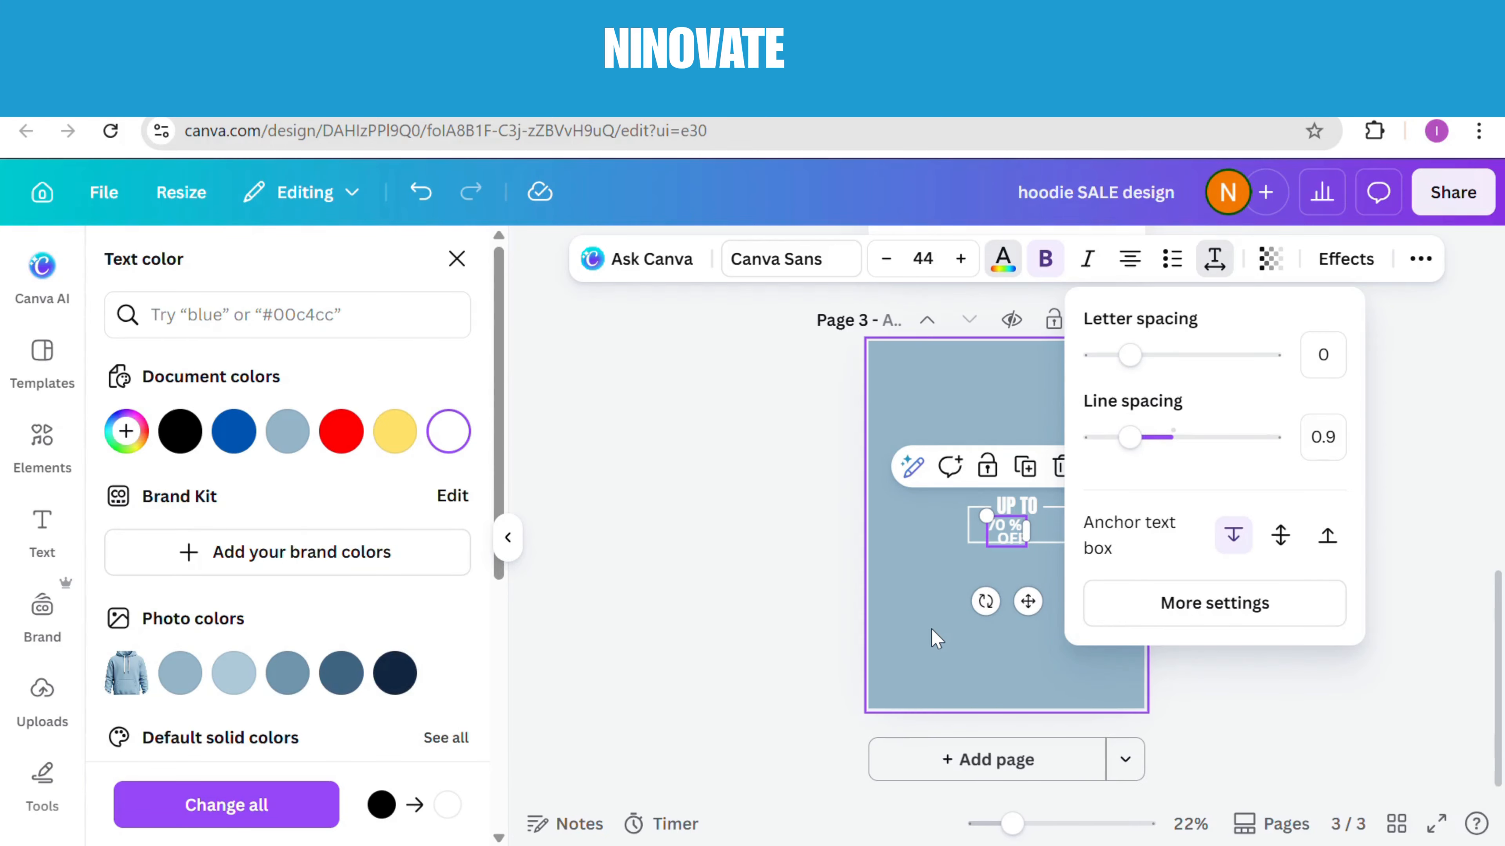
{"action": "left_click", "coordinate": [925, 641]}
Centre the 70 % OFF text inside the frame and lower the SALE text to just above UP TO.
{"action": "left_click", "coordinate": [1009, 541]}
{"action": "left_click", "coordinate": [1005, 543]}
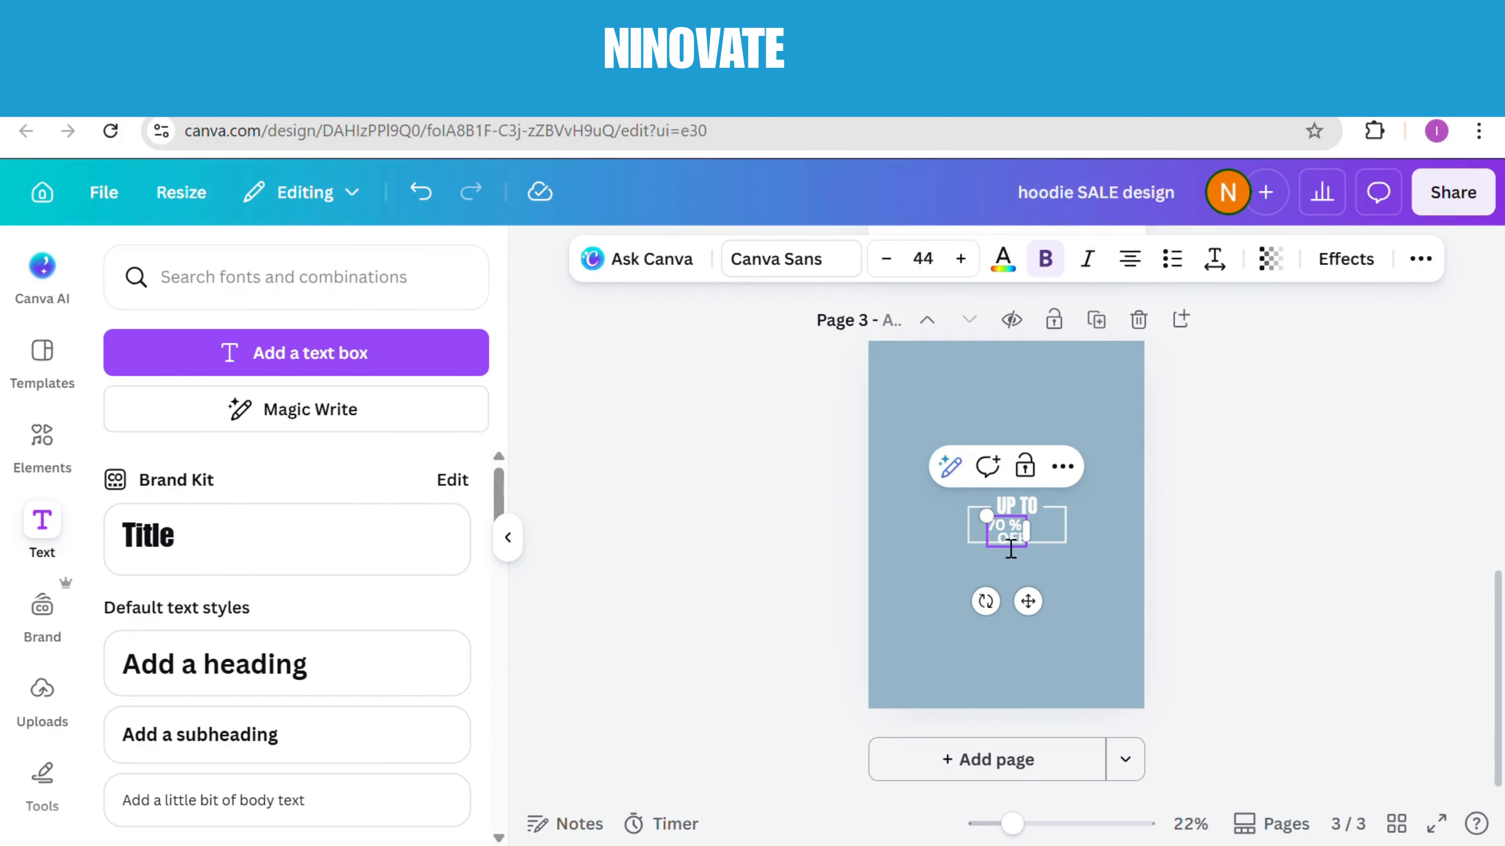
{"action": "left_click_drag", "start_coordinate": [1010, 548], "coordinate": [1021, 541]}
{"action": "left_click", "coordinate": [928, 608]}
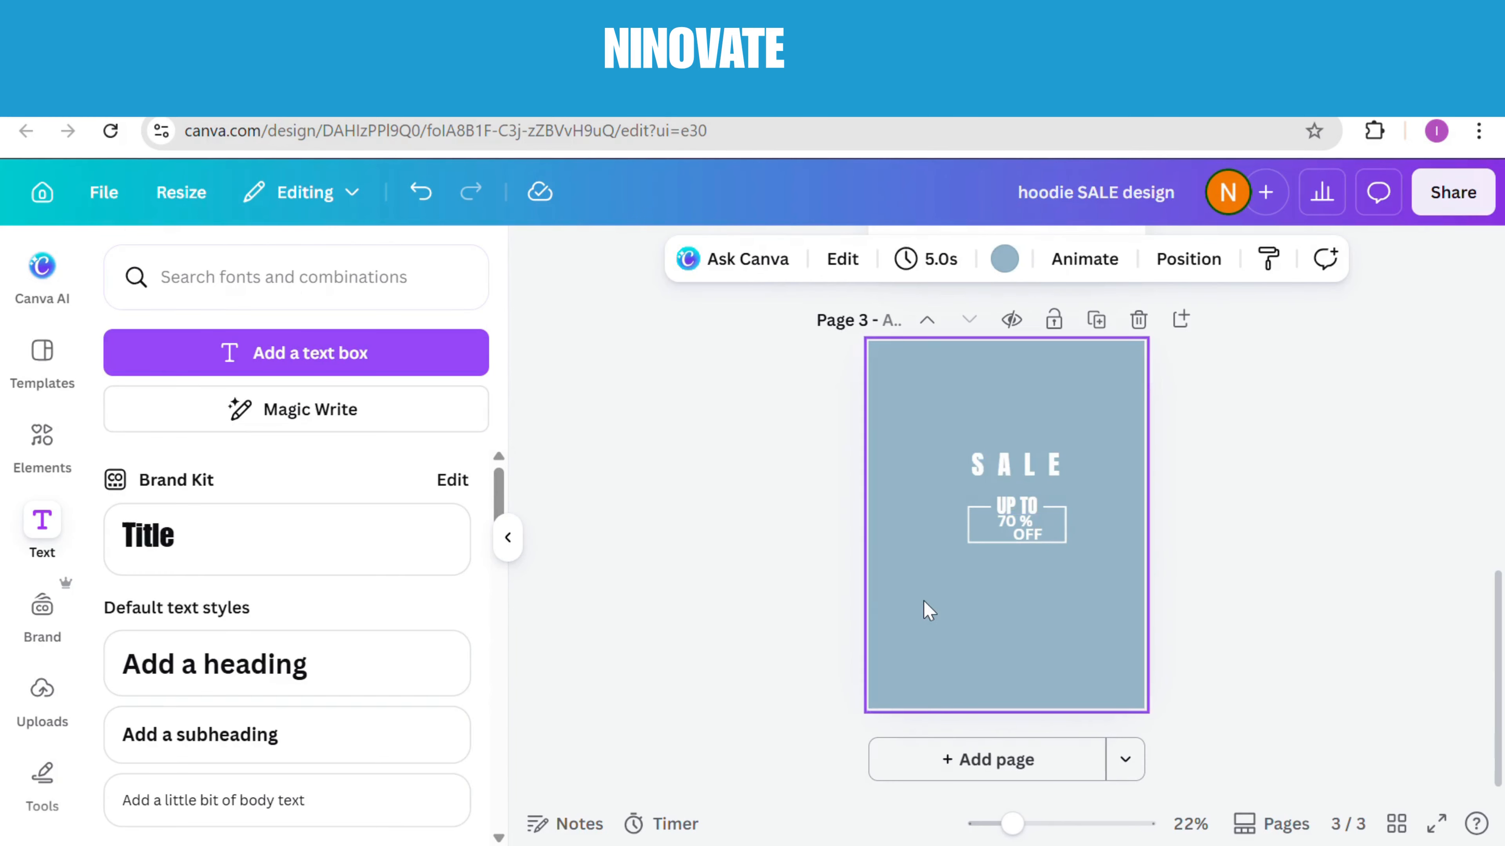
{"action": "left_click", "coordinate": [1037, 480]}
{"action": "left_click_drag", "start_coordinate": [1037, 485], "coordinate": [1036, 486]}
{"action": "left_click", "coordinate": [942, 516]}
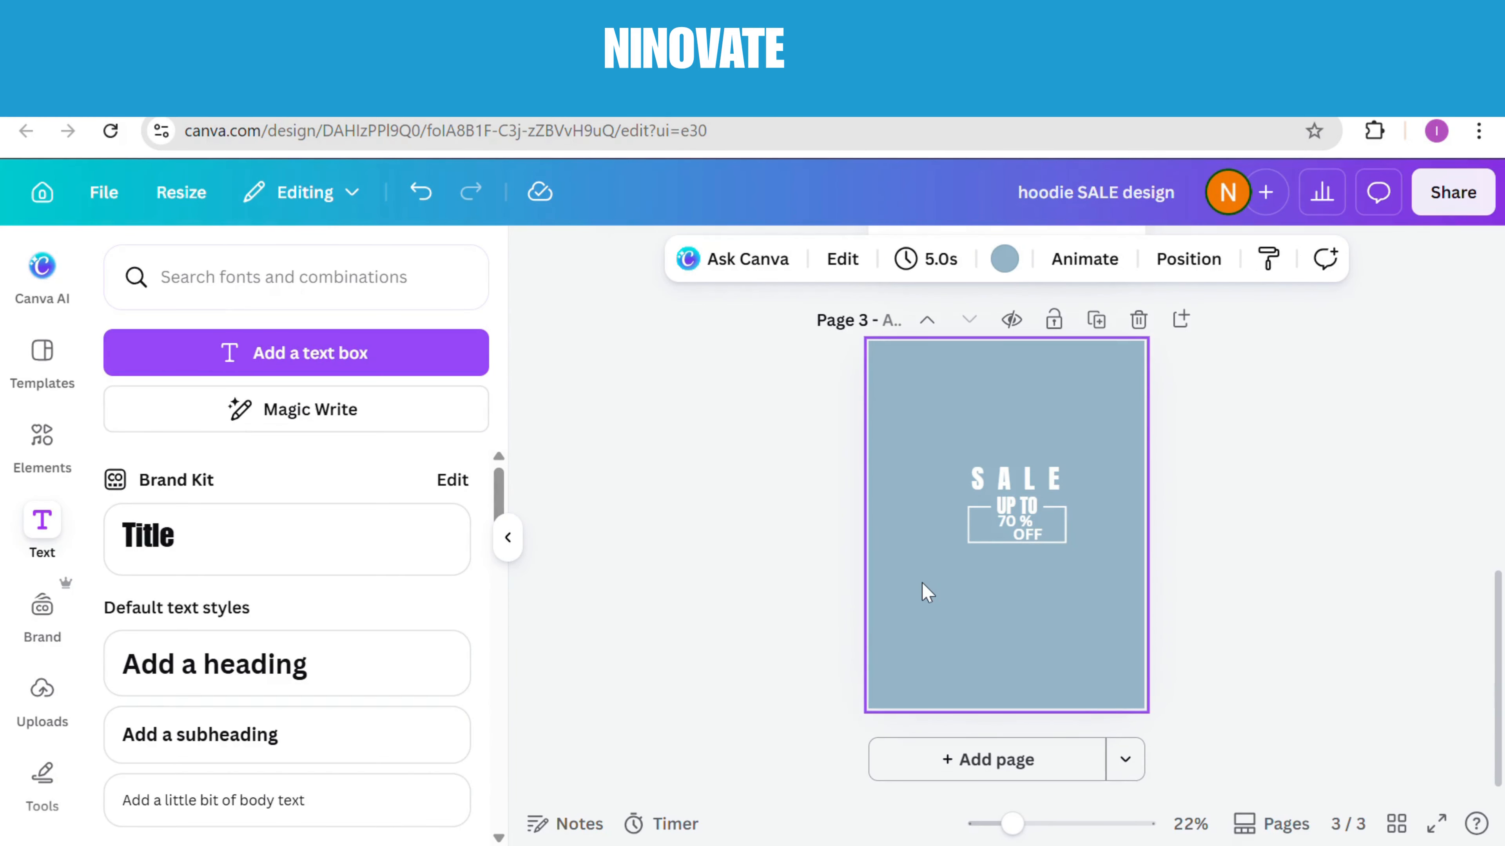
Increase the letter spacing of the SALE text to 590.
{"action": "left_click", "coordinate": [1014, 479]}
{"action": "left_click", "coordinate": [1215, 259]}
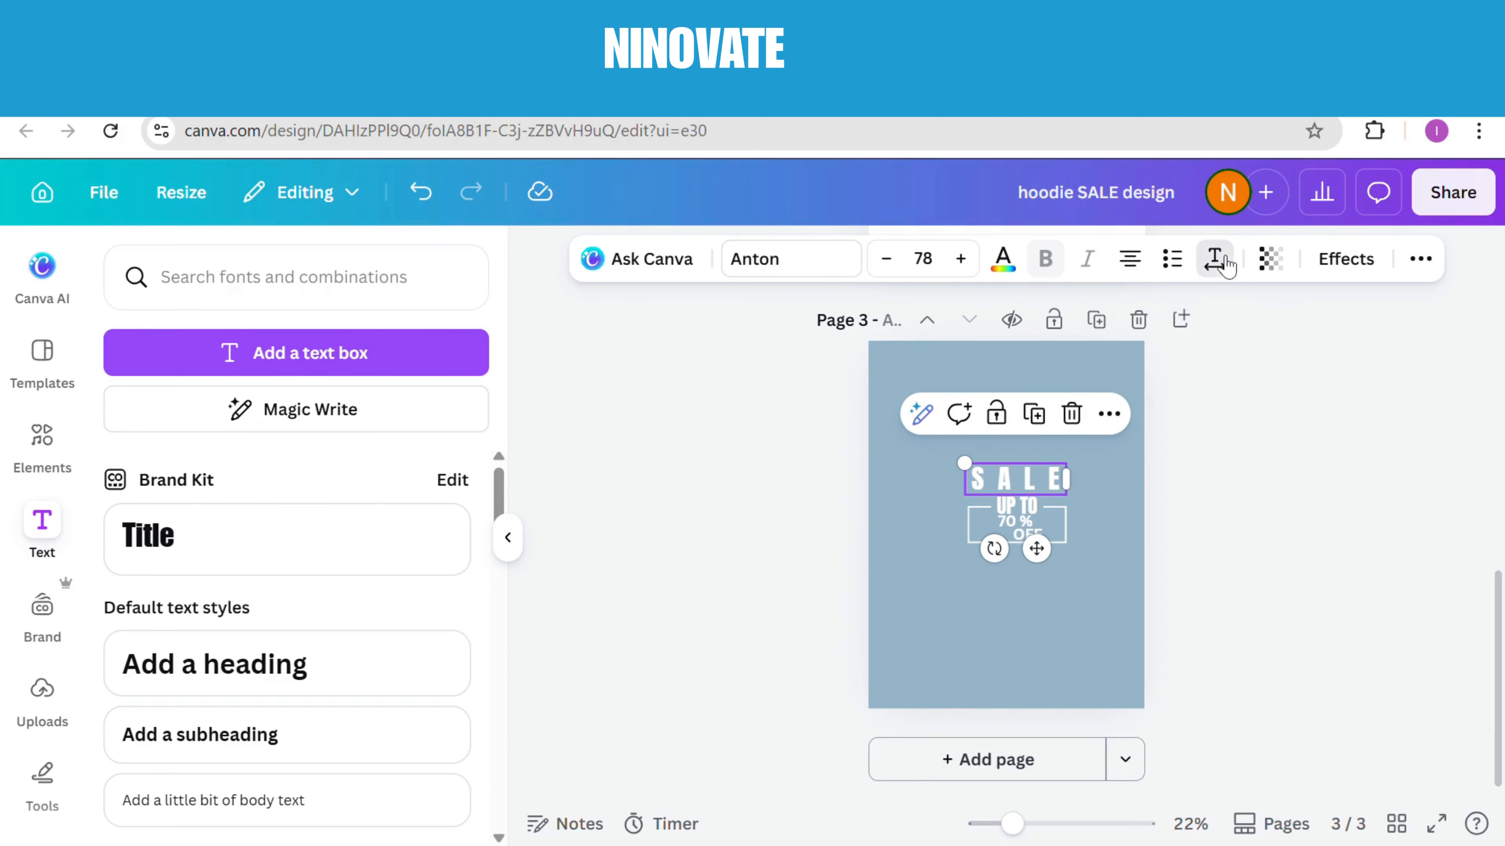
{"action": "left_click_drag", "start_coordinate": [1224, 356], "coordinate": [1237, 356]}
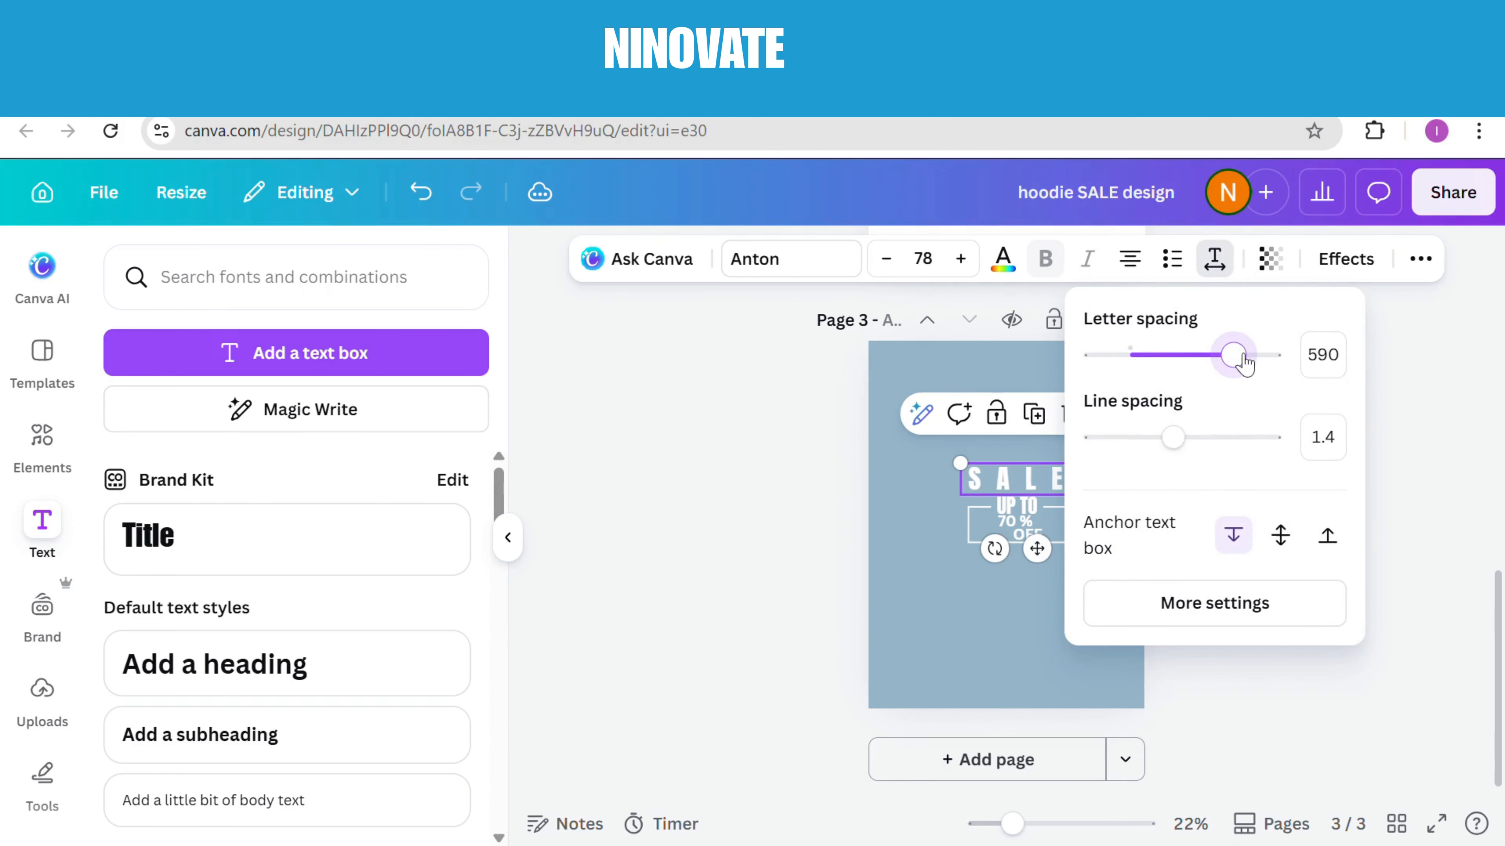
{"action": "left_click", "coordinate": [1212, 689]}
{"action": "left_click", "coordinate": [1082, 612]}
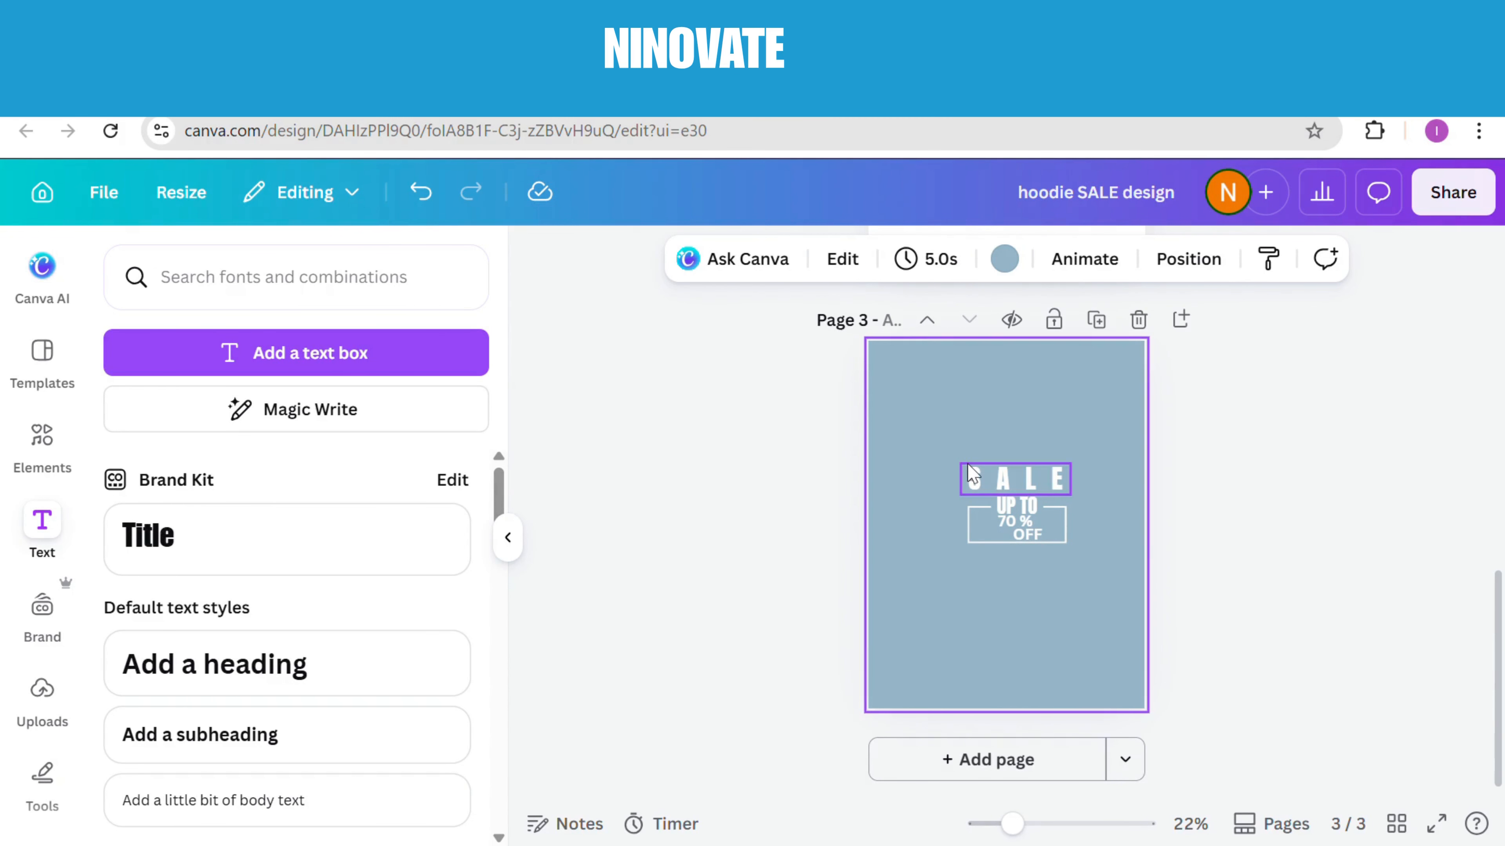
Group the SALE, UP TO and 70 % OFF texts with their frame and move the group off the page's right edge.
{"action": "left_click_drag", "start_coordinate": [1060, 472], "coordinate": [1073, 657]}
{"action": "left_click", "coordinate": [957, 413]}
{"action": "left_click_drag", "start_coordinate": [1009, 603], "coordinate": [1183, 639]}
{"action": "left_click", "coordinate": [1070, 532]}
{"action": "left_click", "coordinate": [1050, 518]}
Add a heading reading "NEW COLLECTION" in the League Spartan font.
{"action": "left_click", "coordinate": [227, 694]}
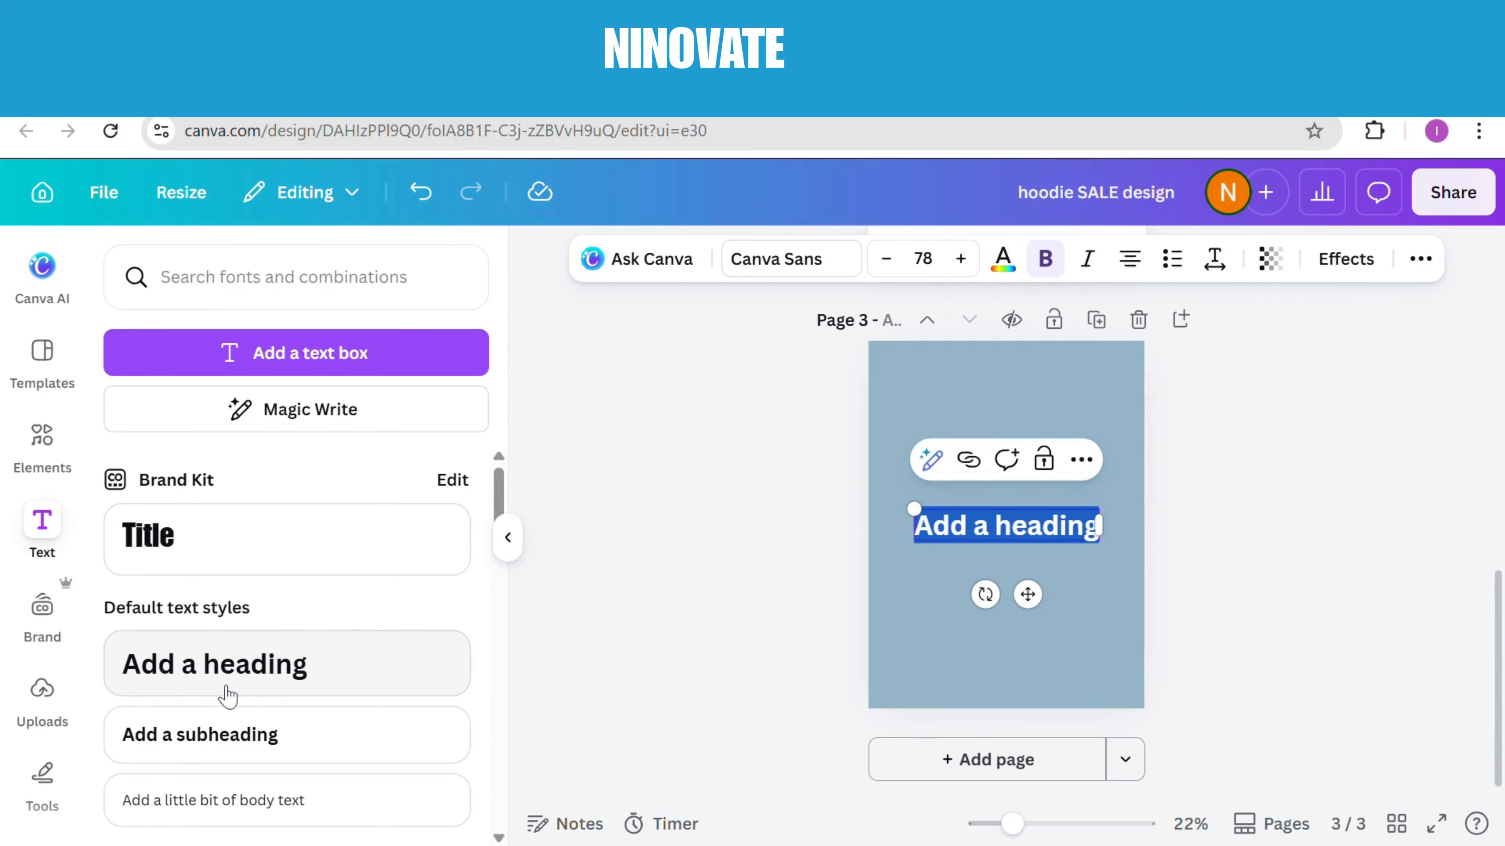
{"action": "type", "text": "NEW COLLECTION"}
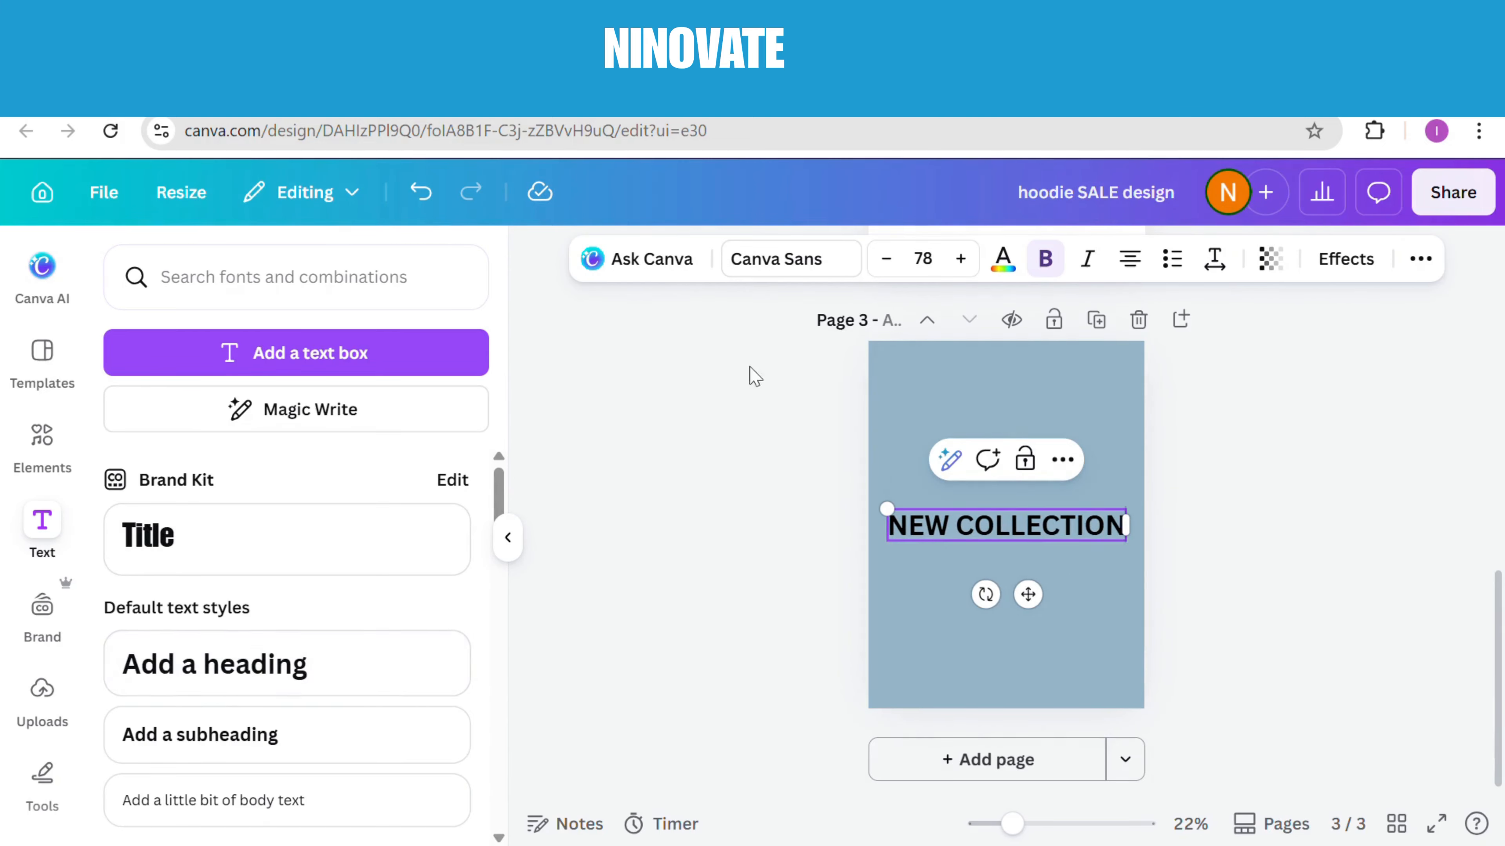
{"action": "left_click", "coordinate": [776, 259]}
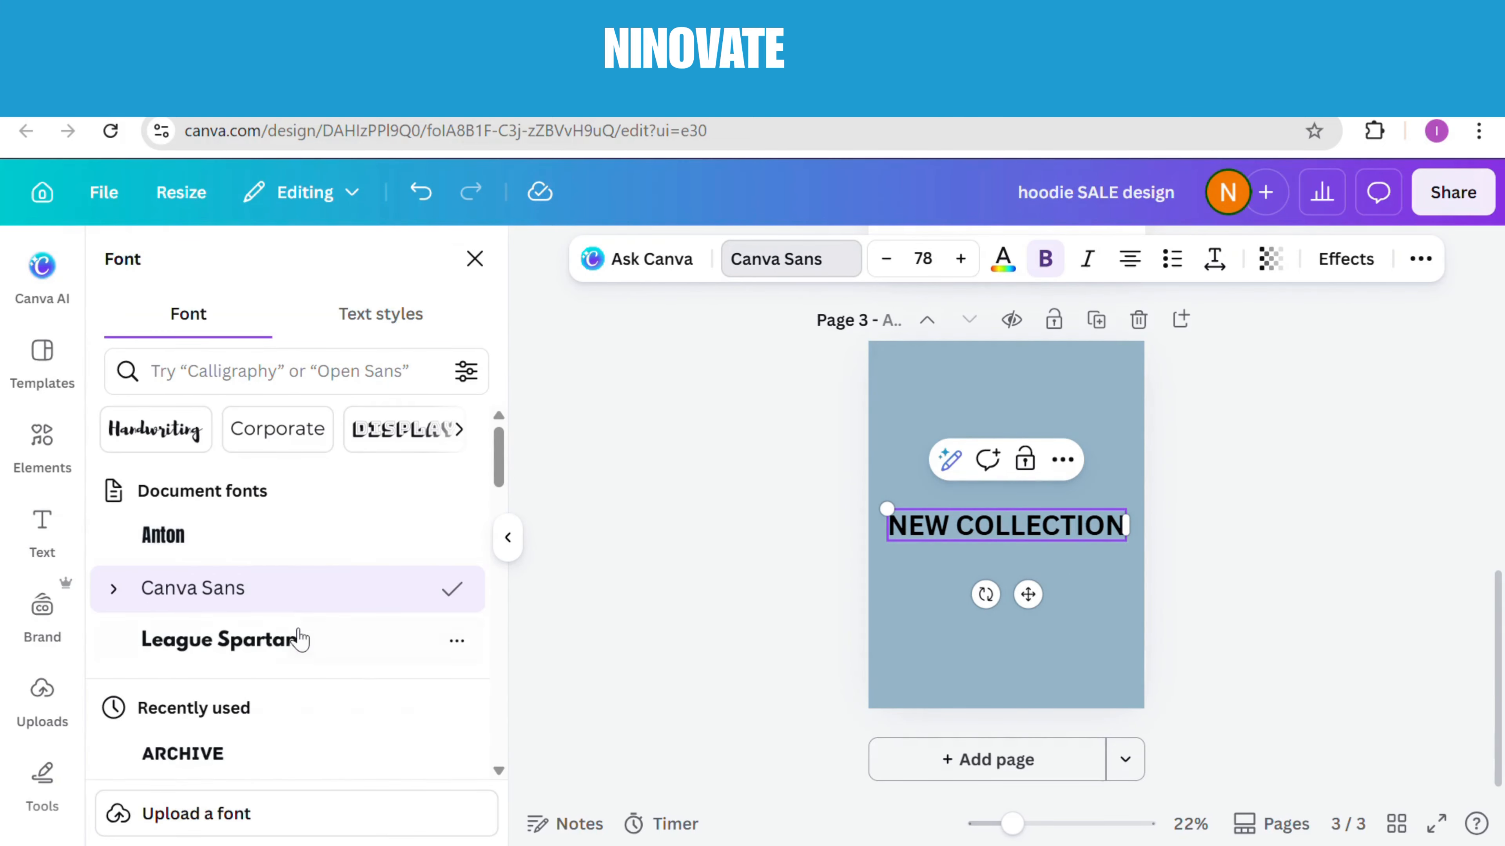
{"action": "left_click", "coordinate": [295, 639]}
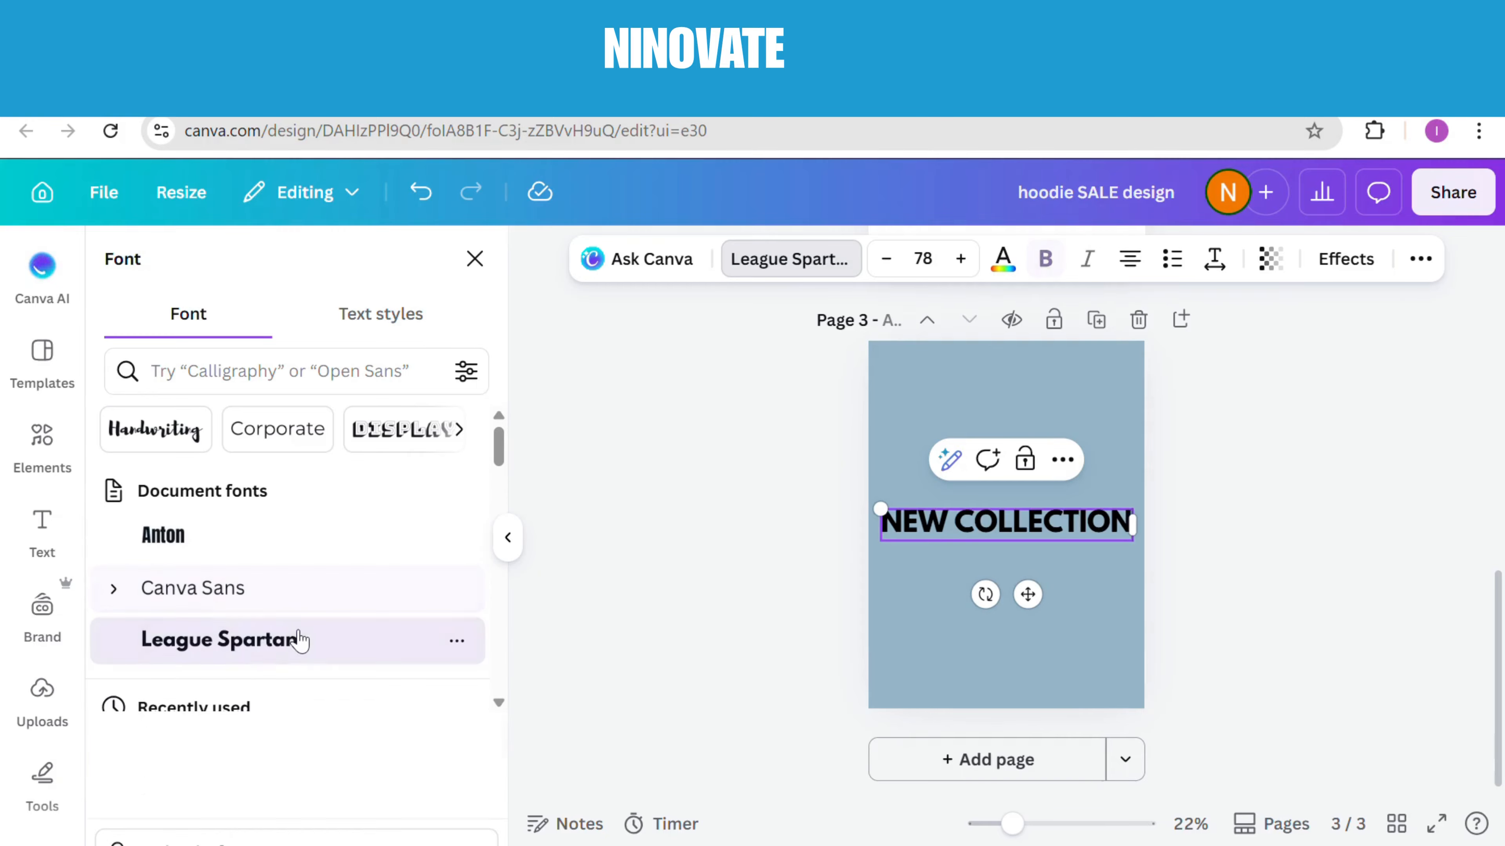
Apply the Hollow effect to the NEW COLLECTION heading with a thickness of 21.
{"action": "left_click", "coordinate": [1342, 272]}
{"action": "left_click", "coordinate": [190, 699]}
{"action": "scroll", "coordinate": [249, 593], "scroll_direction": "down", "scroll_amount": 5}
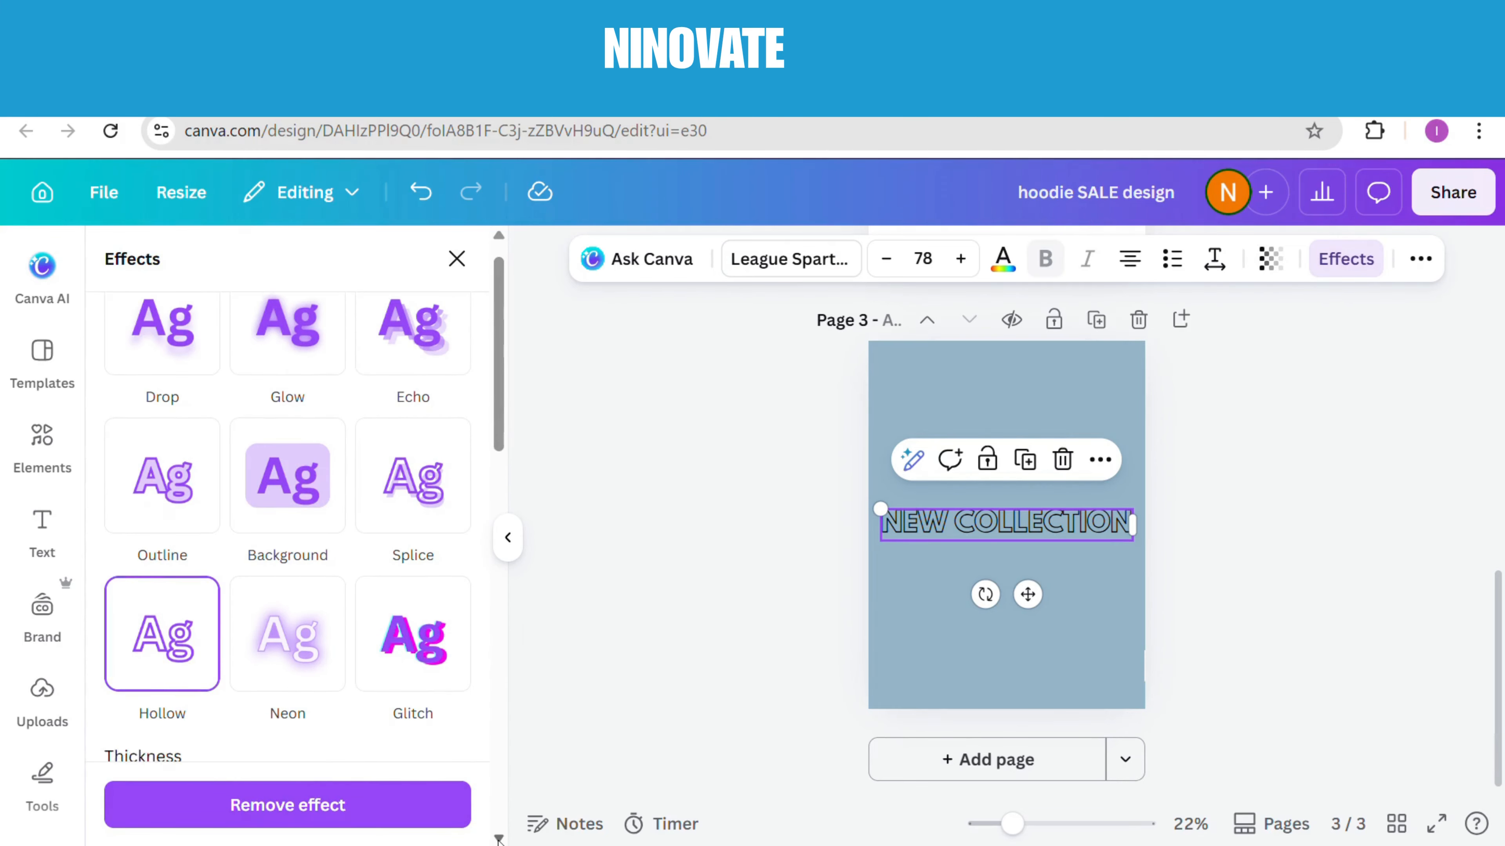
{"action": "left_click_drag", "start_coordinate": [213, 559], "coordinate": [185, 560]}
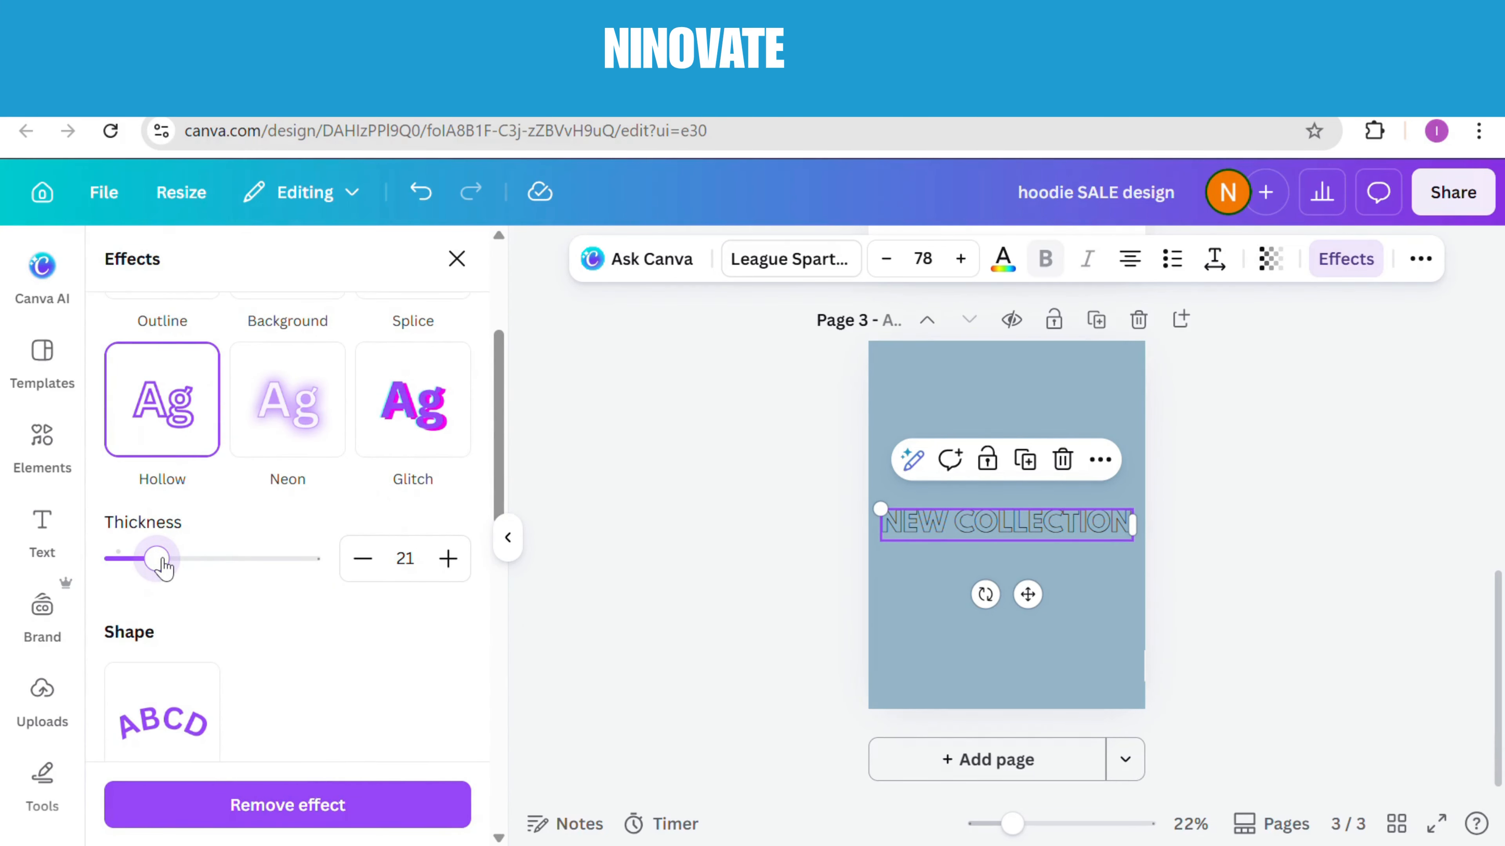
Move the NEW COLLECTION heading to the top of the page and place a duplicate directly beneath it.
{"action": "left_click", "coordinate": [1020, 551]}
{"action": "left_click_drag", "start_coordinate": [1020, 540], "coordinate": [1014, 417]}
{"action": "left_click", "coordinate": [993, 571]}
{"action": "left_click", "coordinate": [998, 346]}
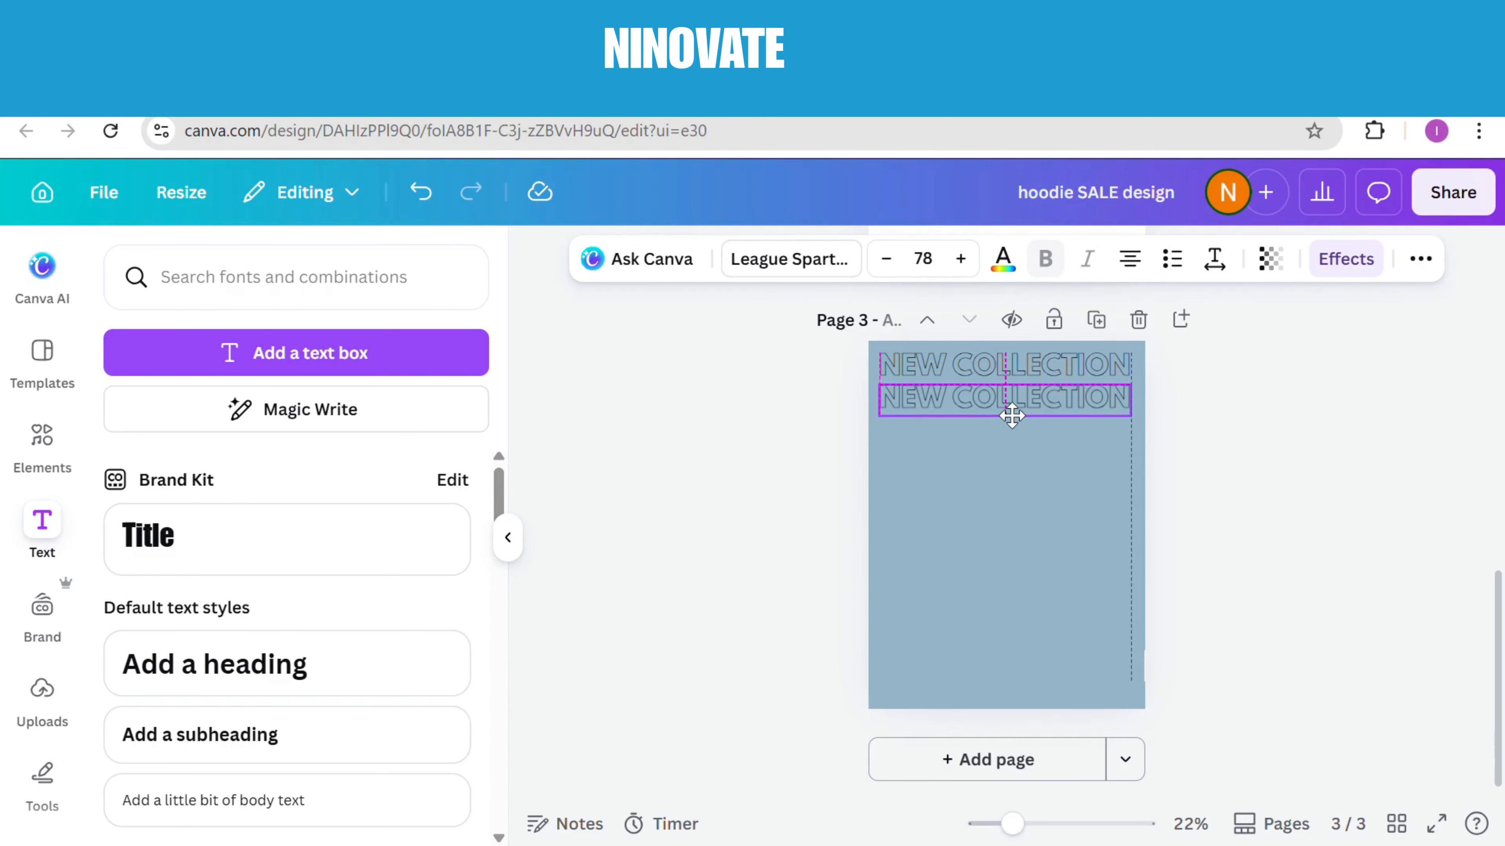
{"action": "left_click_drag", "start_coordinate": [1012, 408], "coordinate": [1008, 406]}
Duplicate the NEW COLLECTION line eight more times down the page to make ten evenly spaced rows.
{"action": "left_click", "coordinate": [1036, 341]}
{"action": "left_click", "coordinate": [1035, 373]}
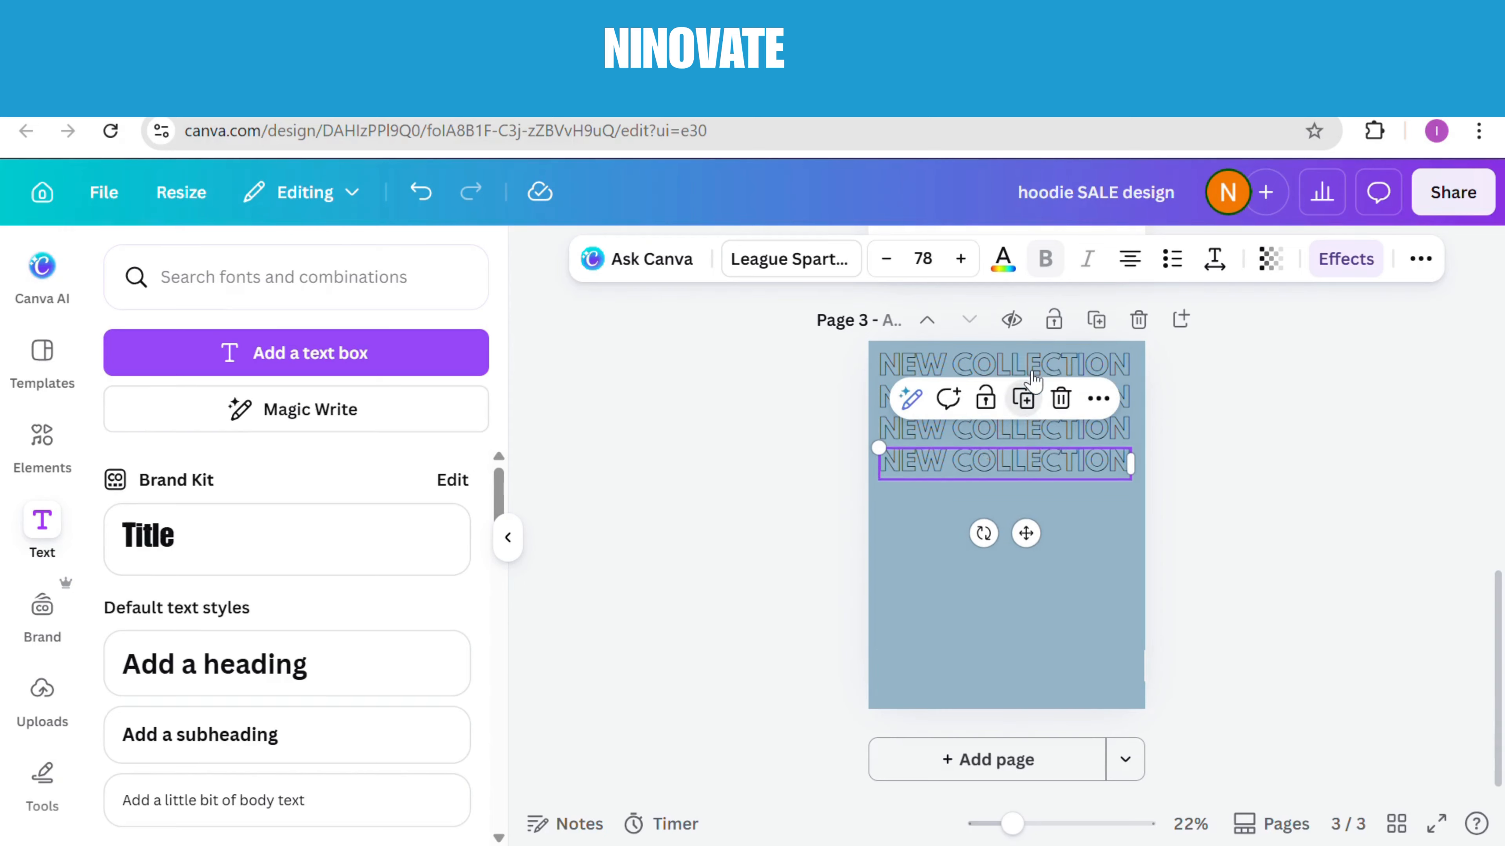
{"action": "left_click", "coordinate": [1034, 406]}
{"action": "left_click", "coordinate": [1032, 431]}
{"action": "left_click", "coordinate": [1034, 464]}
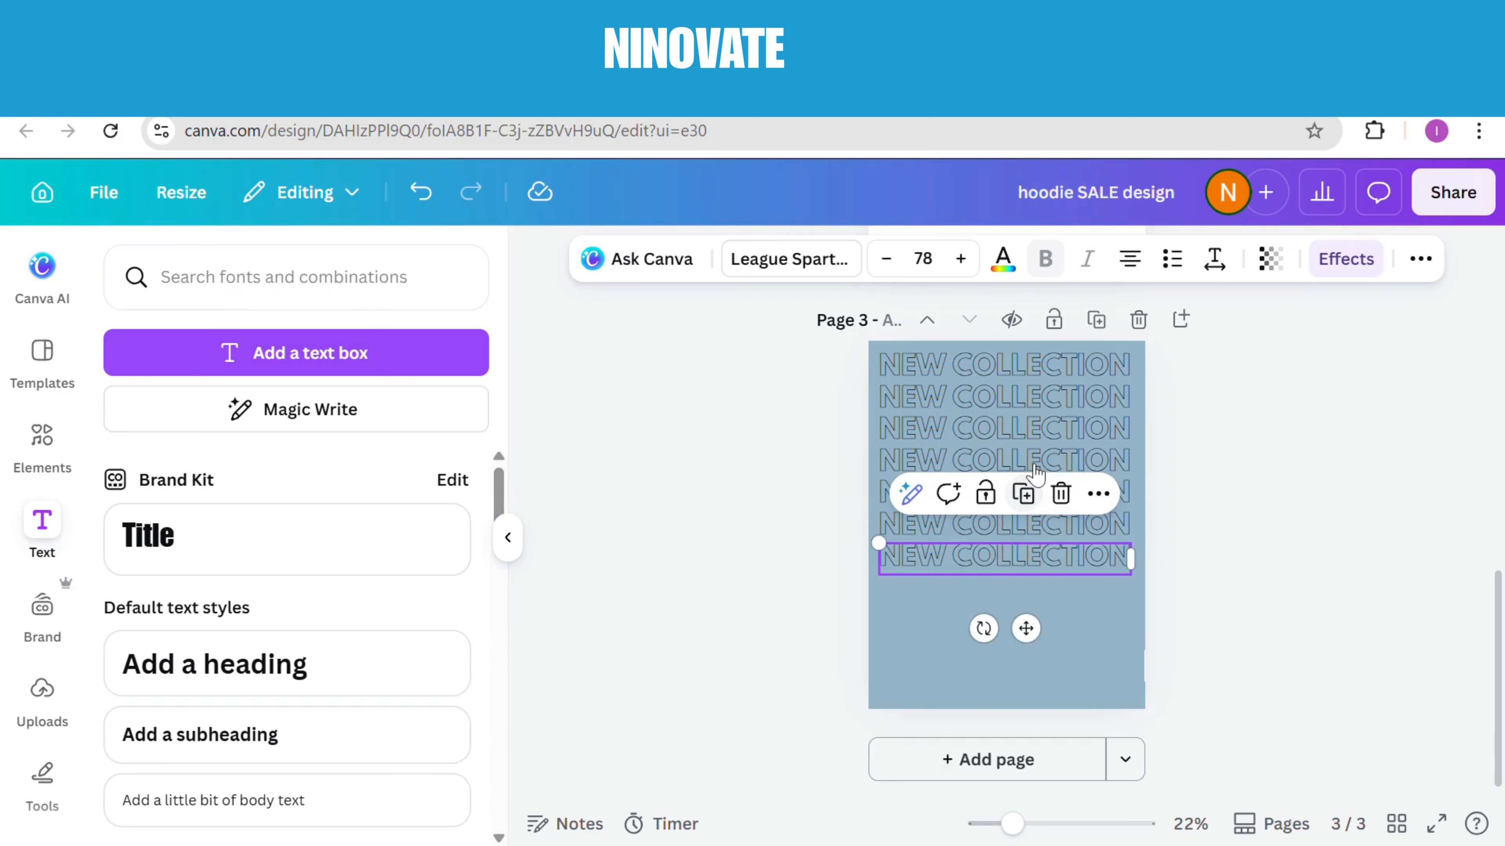
{"action": "left_click", "coordinate": [1034, 495]}
{"action": "left_click", "coordinate": [1033, 527]}
{"action": "left_click", "coordinate": [1033, 559]}
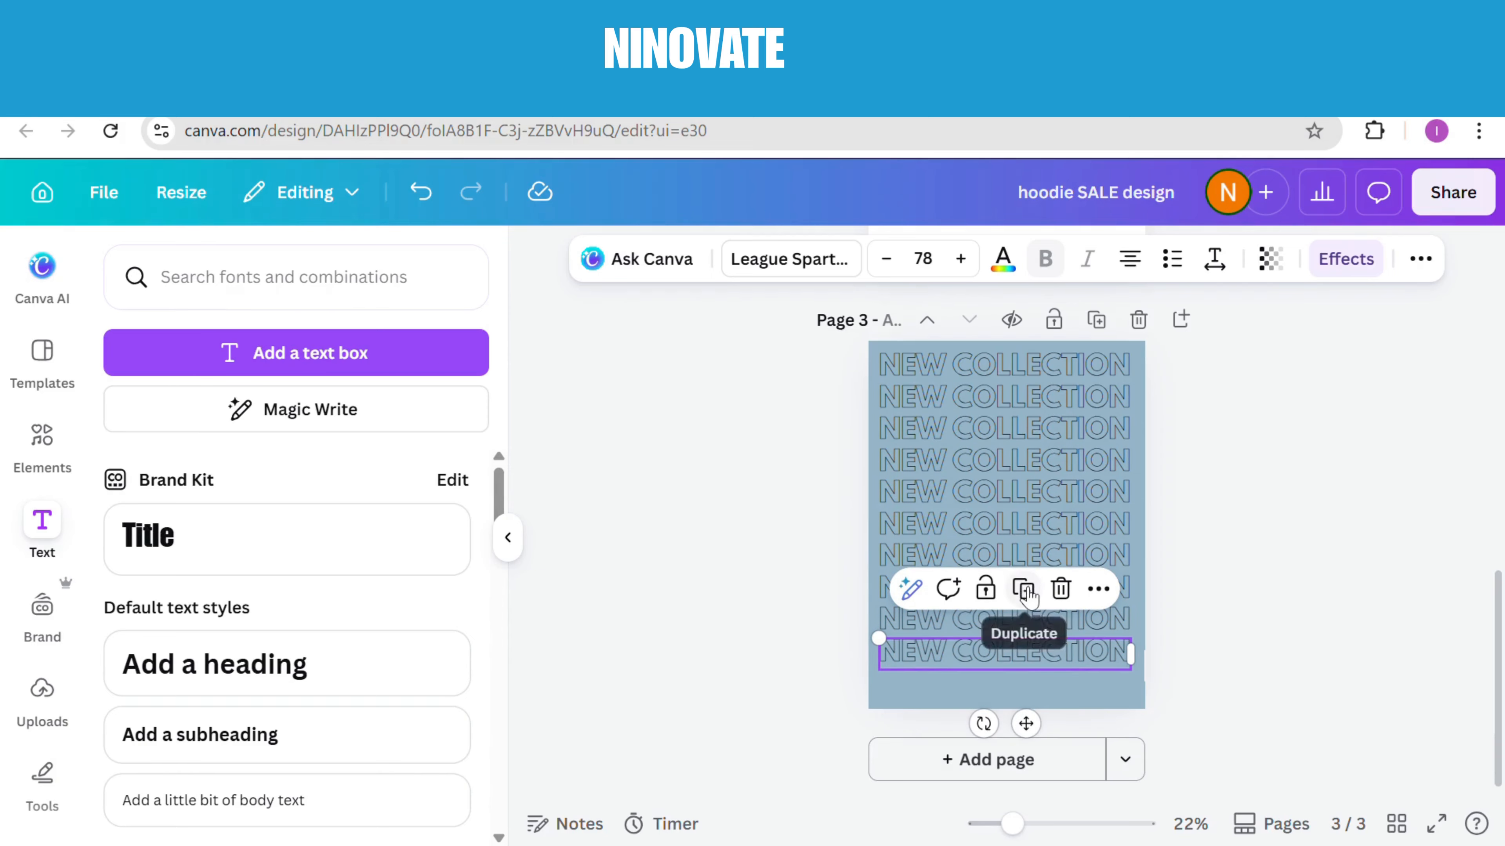
Duplicate the NEW COLLECTION row twice more to reach the page's bottom edge, then group all the rows.
{"action": "left_click", "coordinate": [1033, 592]}
{"action": "left_click", "coordinate": [1033, 628]}
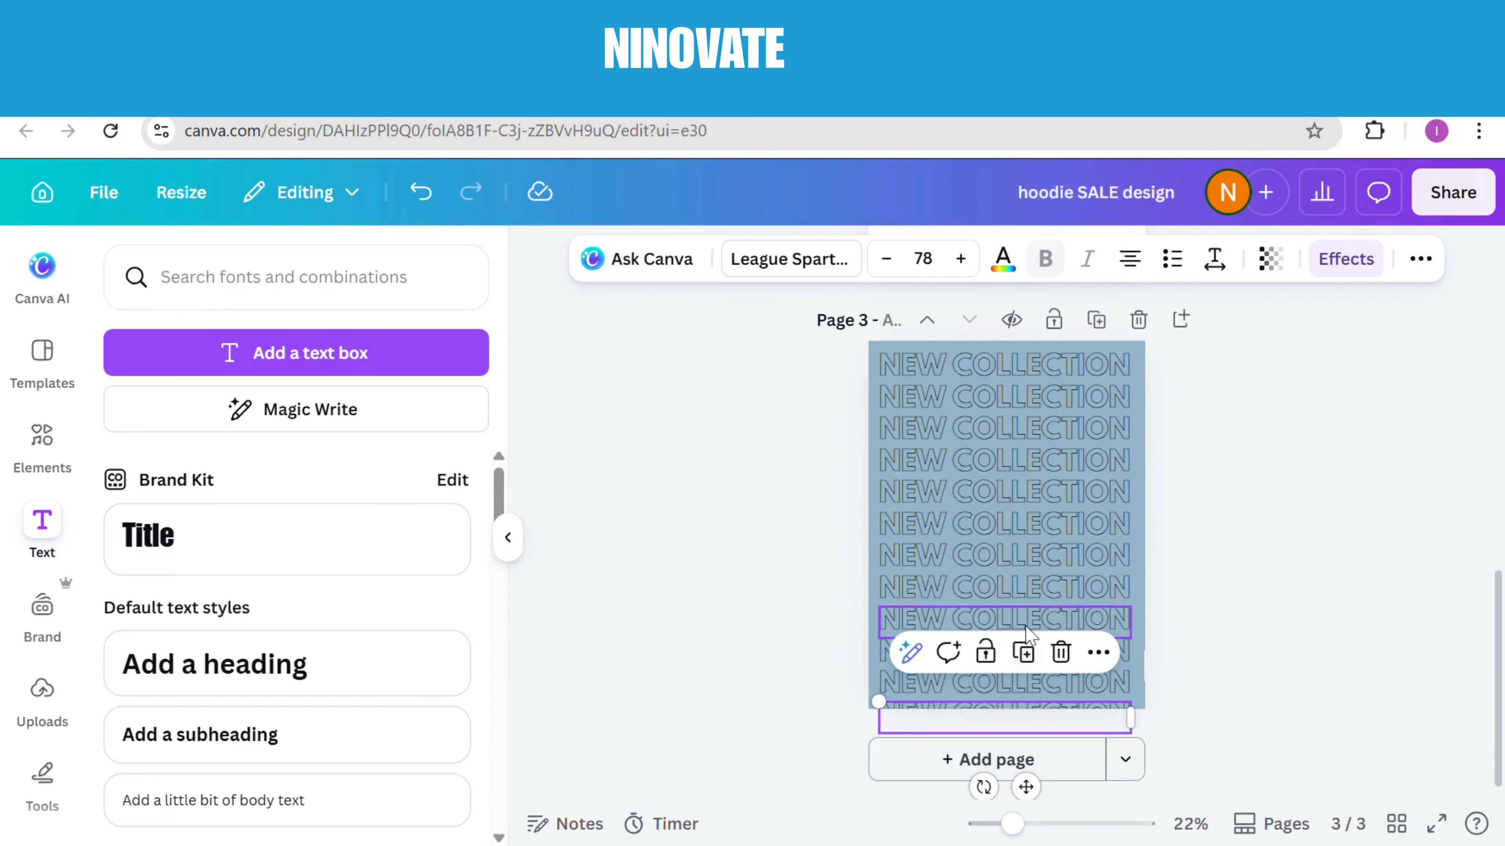
{"action": "left_click", "coordinate": [810, 368]}
{"action": "left_click_drag", "start_coordinate": [870, 339], "coordinate": [1121, 726]}
{"action": "left_click", "coordinate": [946, 310]}
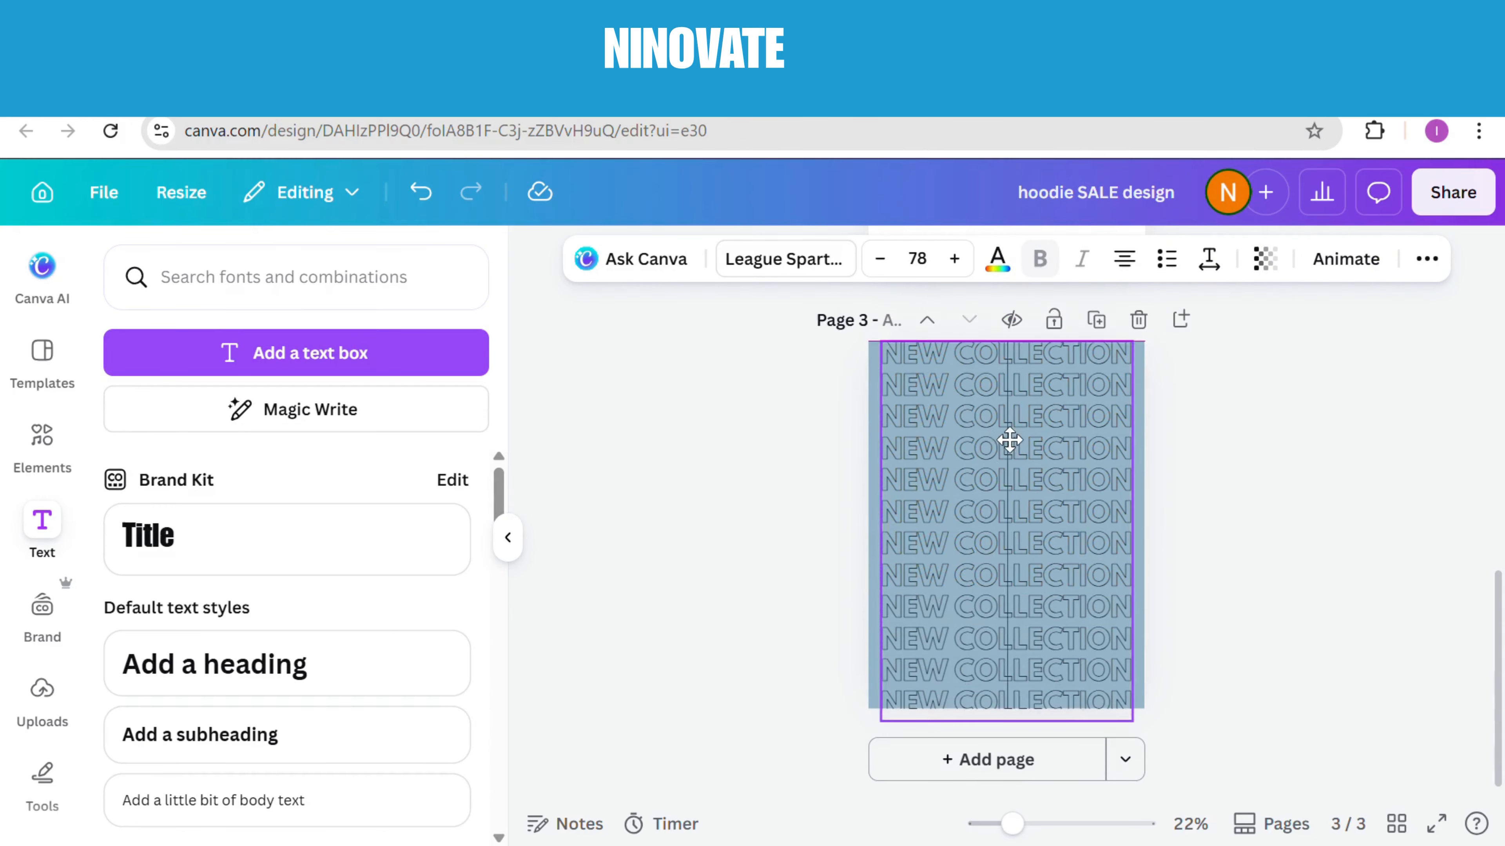
Enlarge the grouped NEW COLLECTION rows to font size 81.2 and center them across the poster.
{"action": "left_click_drag", "start_coordinate": [1132, 343], "coordinate": [1141, 333]}
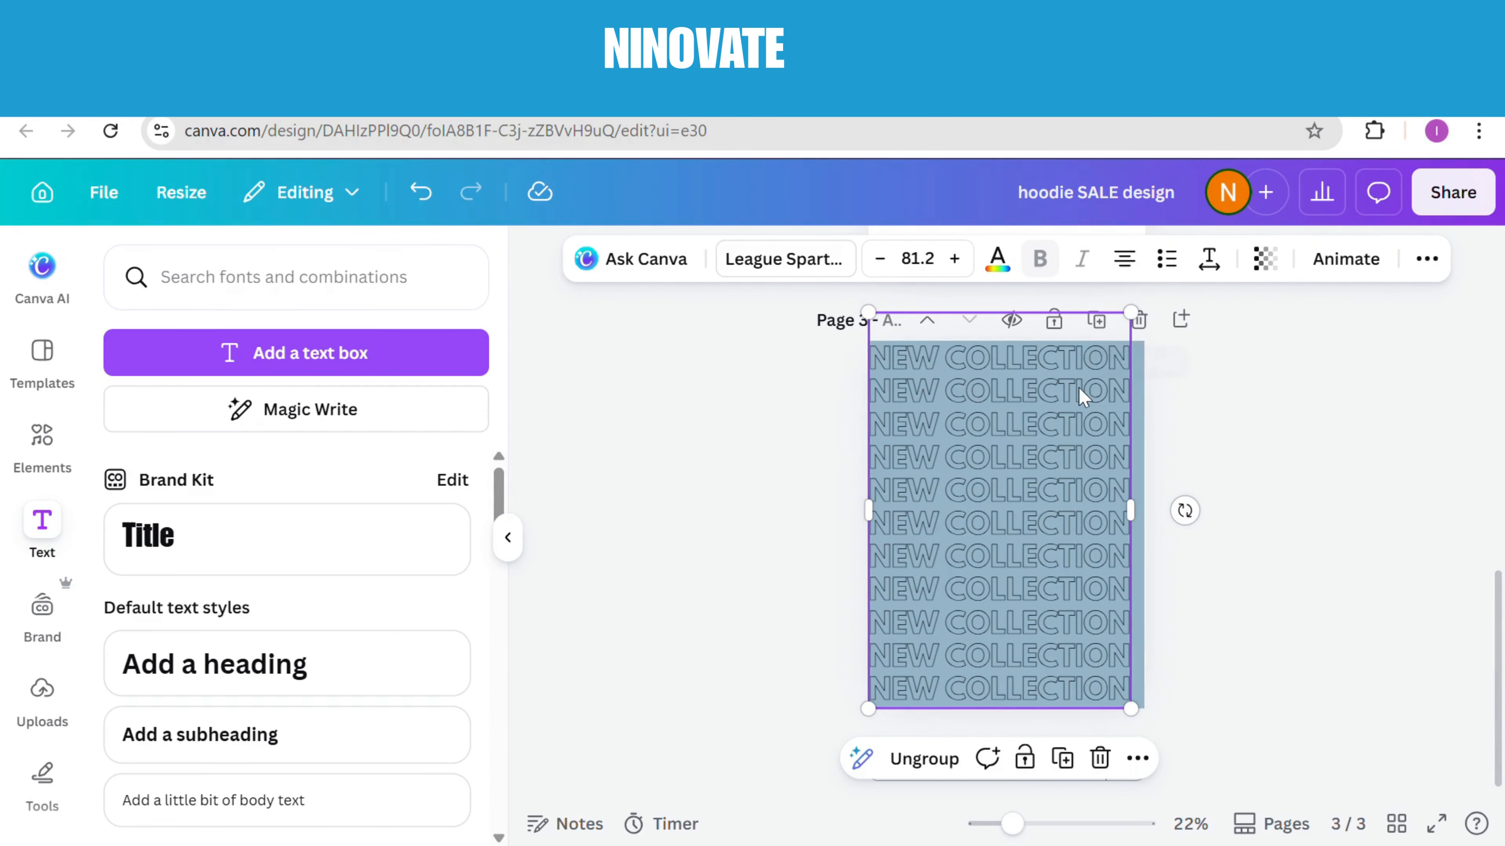
{"action": "mouse_move", "coordinate": [1078, 397]}
{"action": "left_mouse_down"}
{"action": "mouse_move", "coordinate": [1095, 441]}
{"action": "mouse_move", "coordinate": [1083, 418]}
{"action": "left_mouse_up"}
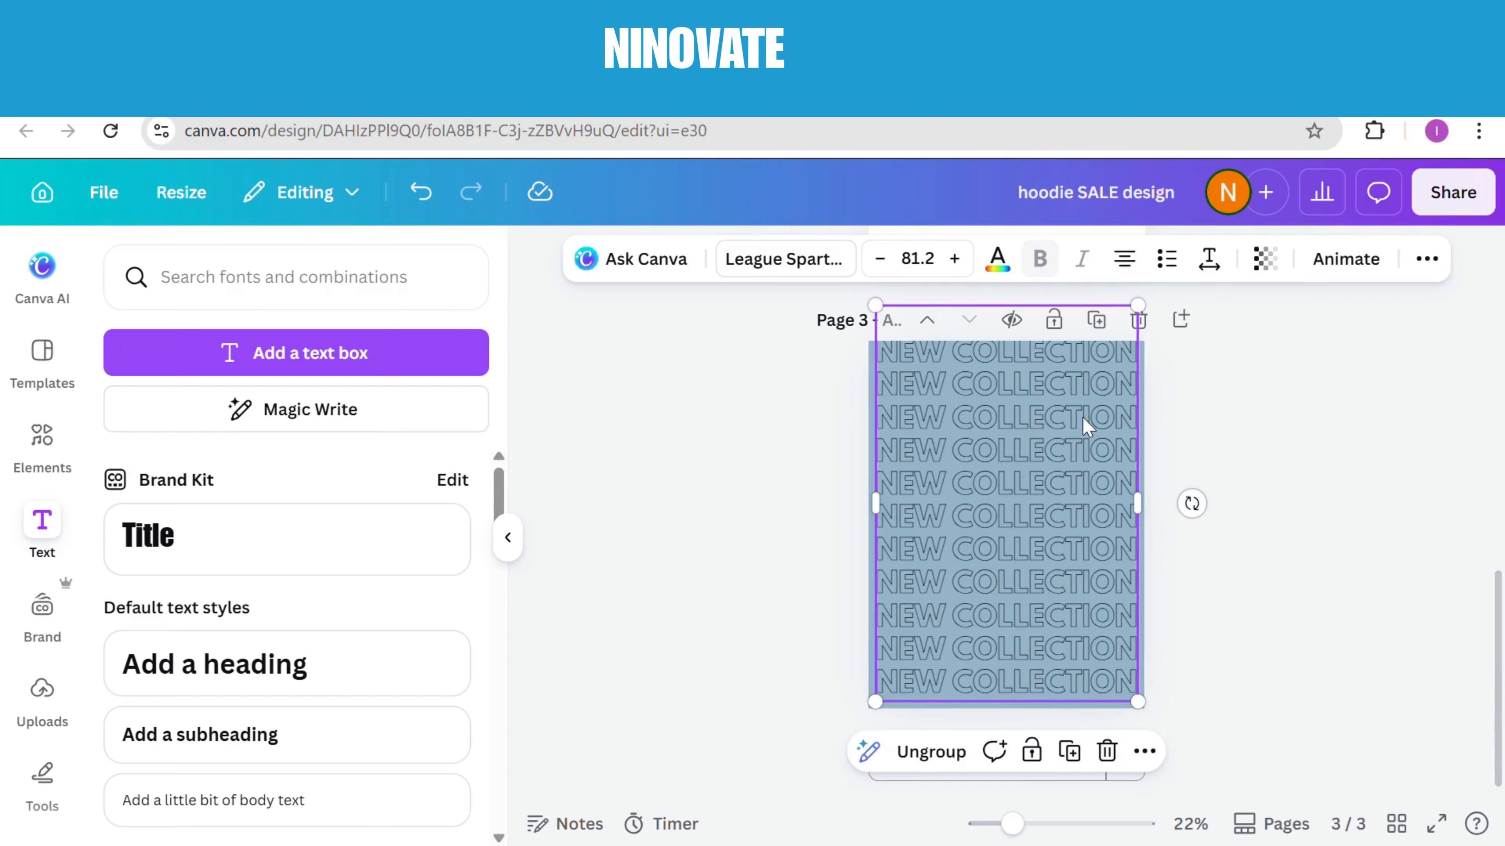
{"action": "left_click", "coordinate": [766, 538]}
{"action": "left_click", "coordinate": [927, 542]}
{"action": "mouse_move", "coordinate": [928, 542]}
{"action": "left_mouse_down"}
{"action": "mouse_move", "coordinate": [935, 532]}
{"action": "mouse_move", "coordinate": [939, 553]}
{"action": "left_mouse_up"}
{"action": "left_click", "coordinate": [1167, 640]}
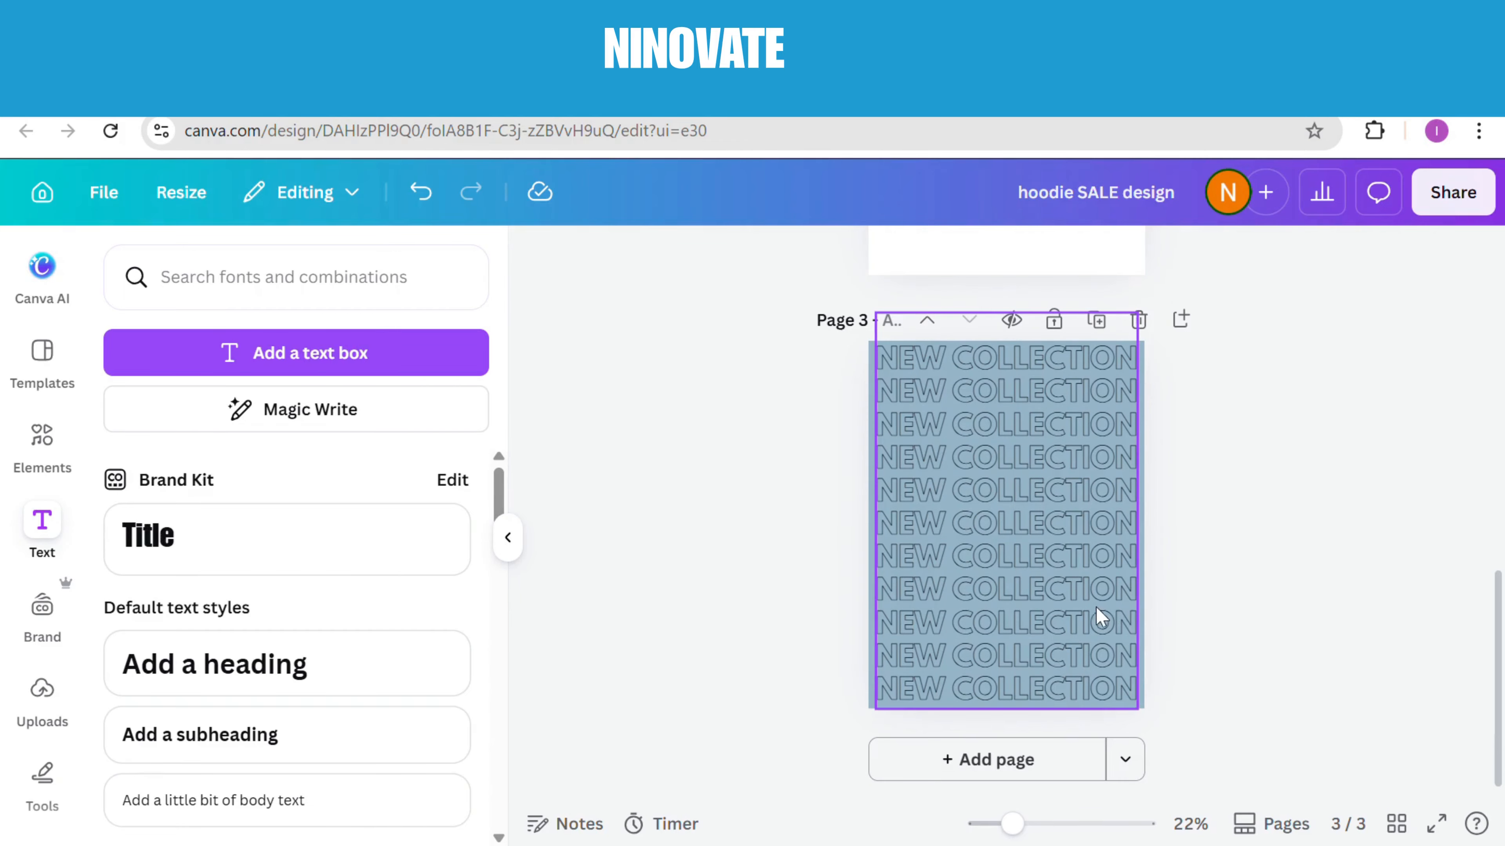
Set the transparency of the NEW COLLECTION text group to 41.
{"action": "left_click", "coordinate": [1082, 621]}
{"action": "left_click", "coordinate": [1265, 259]}
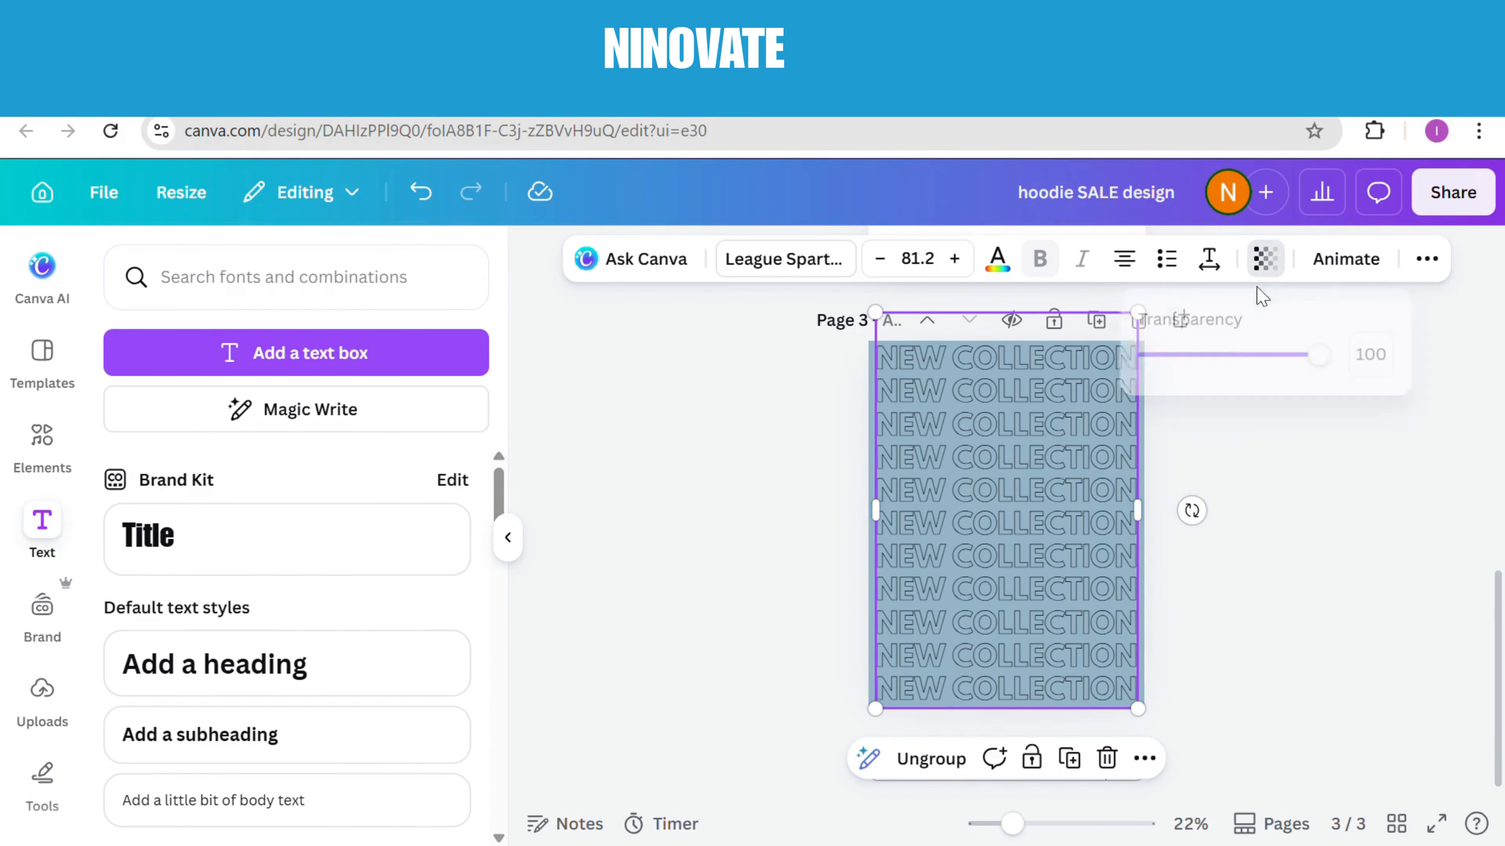
{"action": "left_click_drag", "start_coordinate": [1322, 353], "coordinate": [1221, 367]}
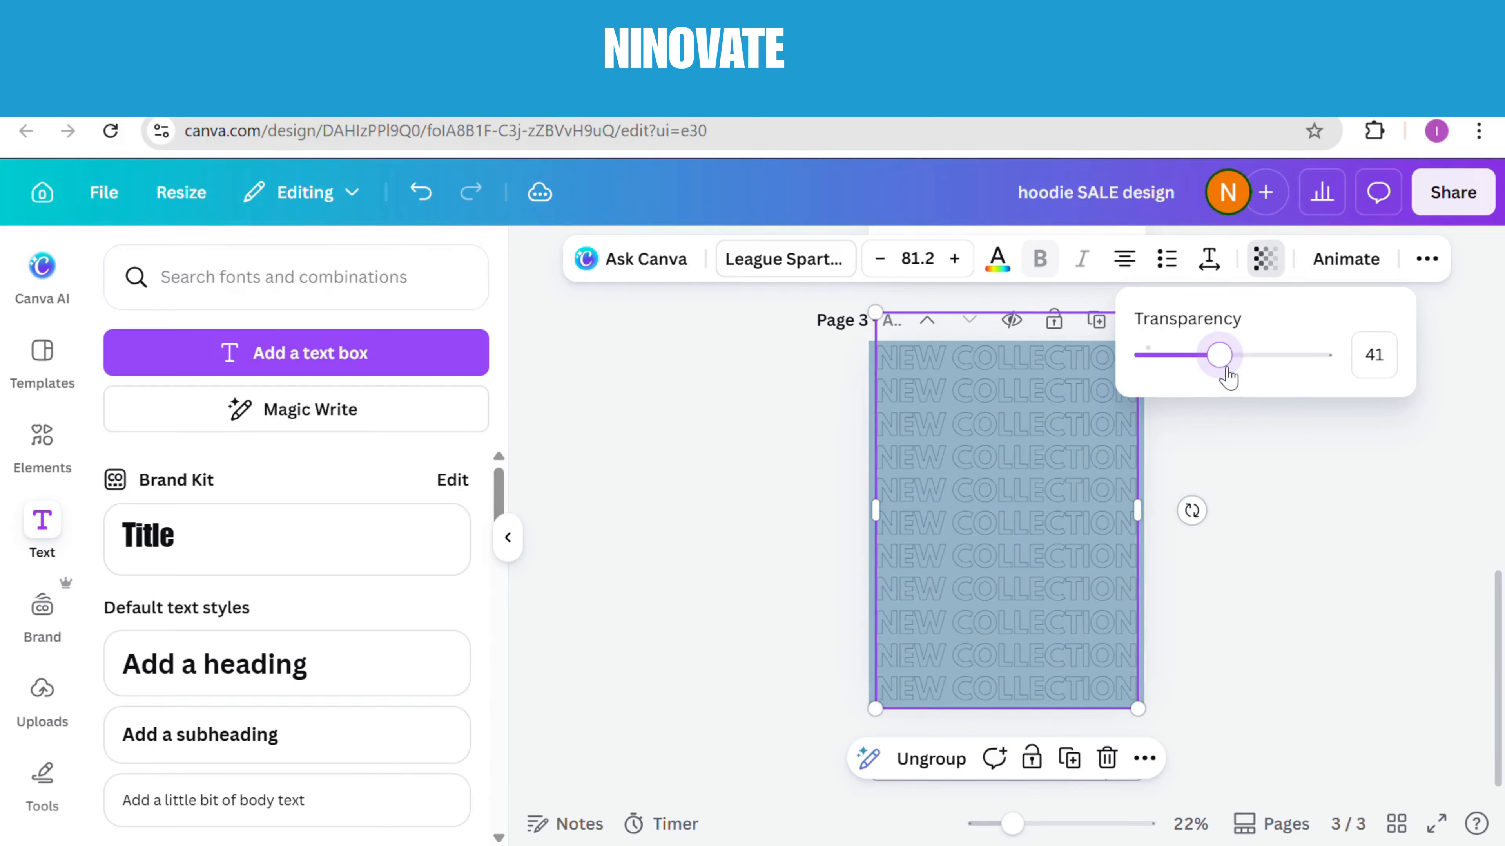
{"action": "left_click", "coordinate": [1248, 493]}
{"action": "left_click", "coordinate": [1249, 499]}
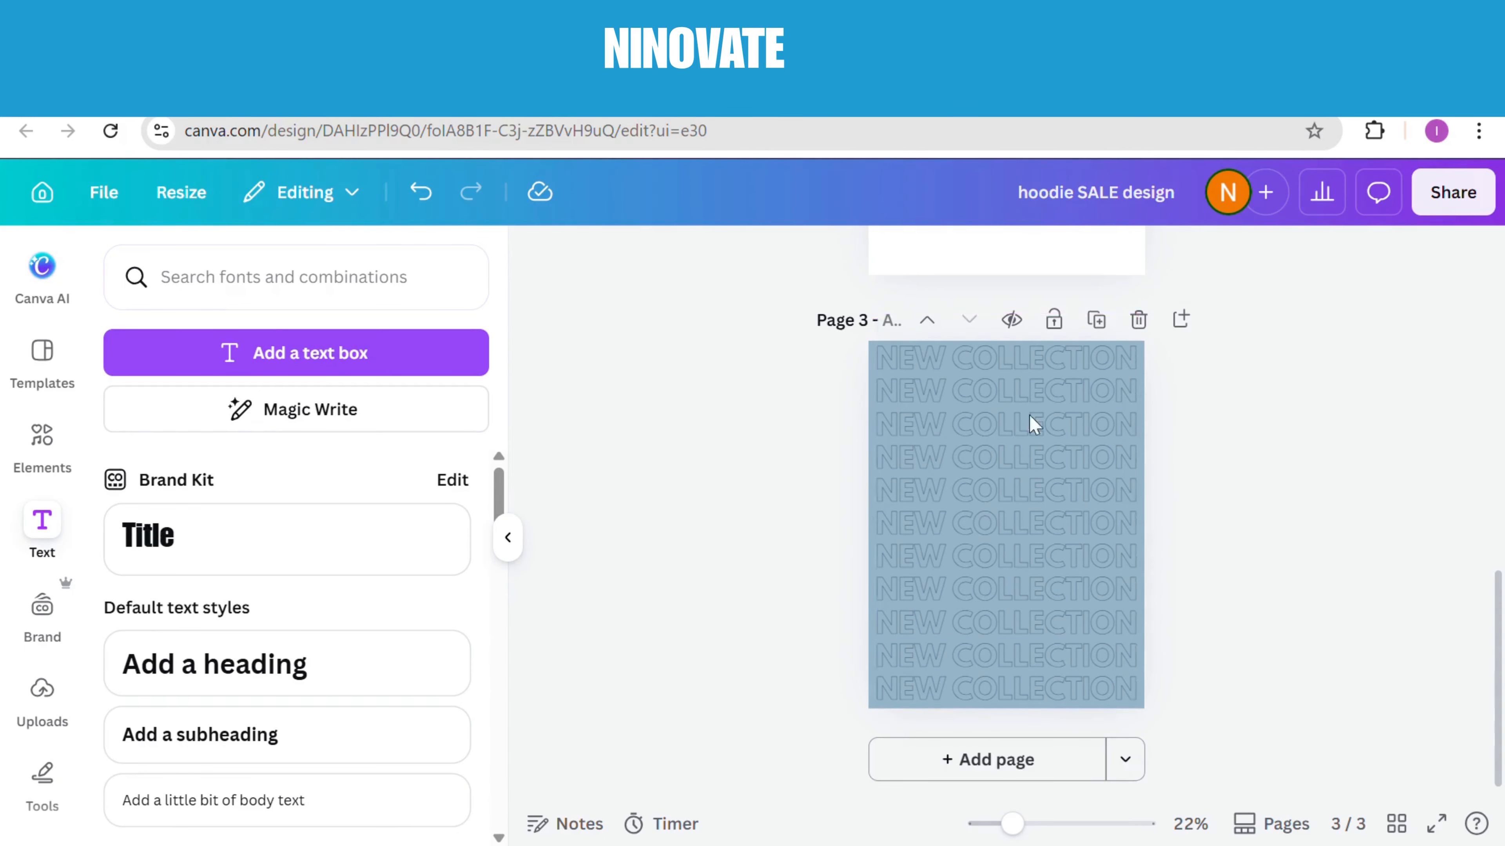
Add a black square shape, shrink it to a small swatch and place it near the page's lower left edge.
{"action": "left_click", "coordinate": [41, 437]}
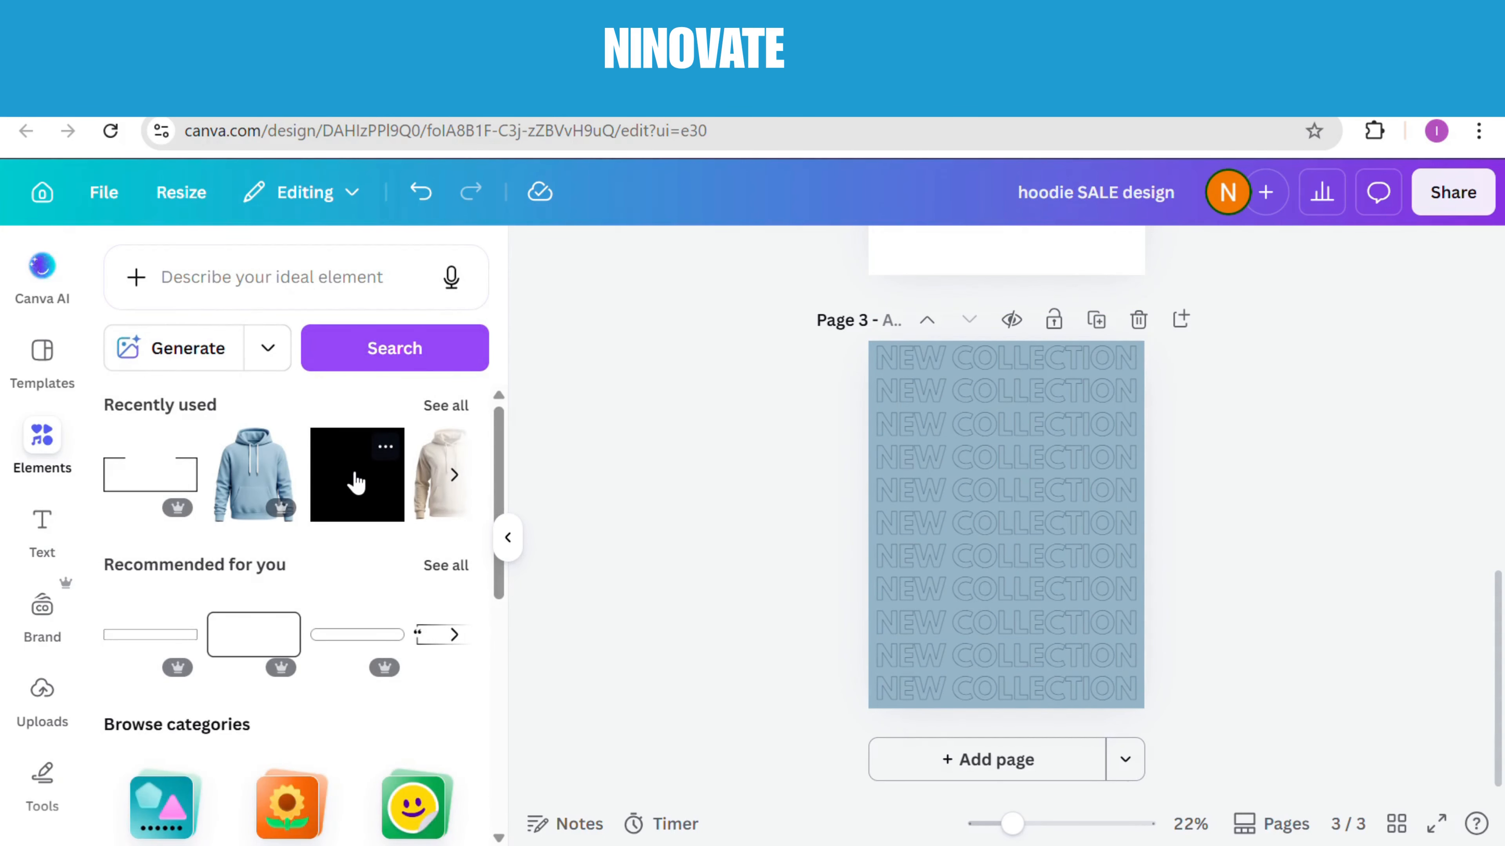
{"action": "left_click", "coordinate": [355, 483]}
{"action": "left_click_drag", "start_coordinate": [1027, 590], "coordinate": [907, 691]}
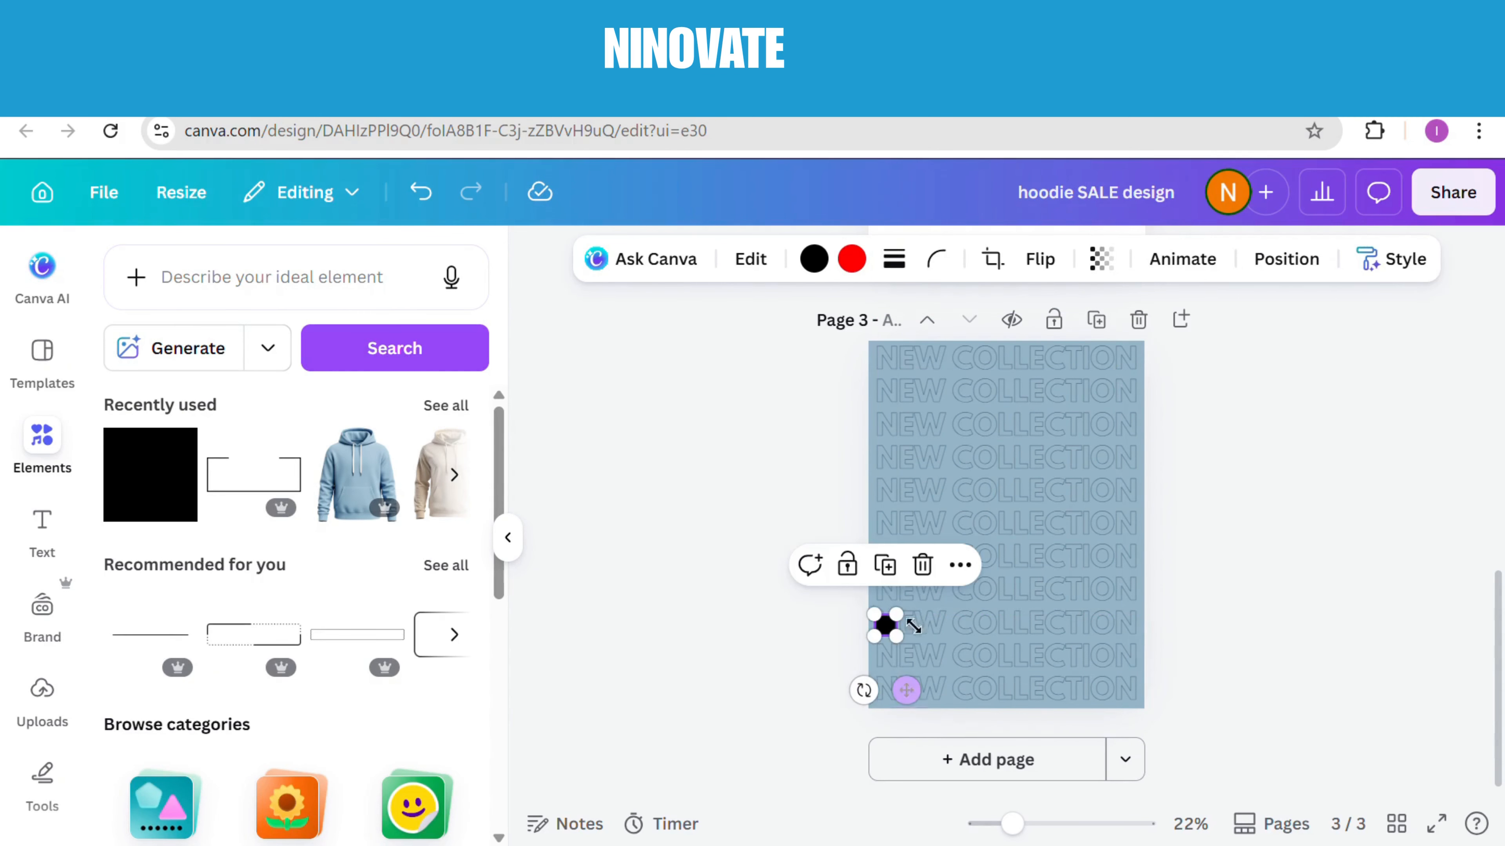
{"action": "left_click", "coordinate": [774, 629]}
{"action": "left_click_drag", "start_coordinate": [887, 634], "coordinate": [894, 627]}
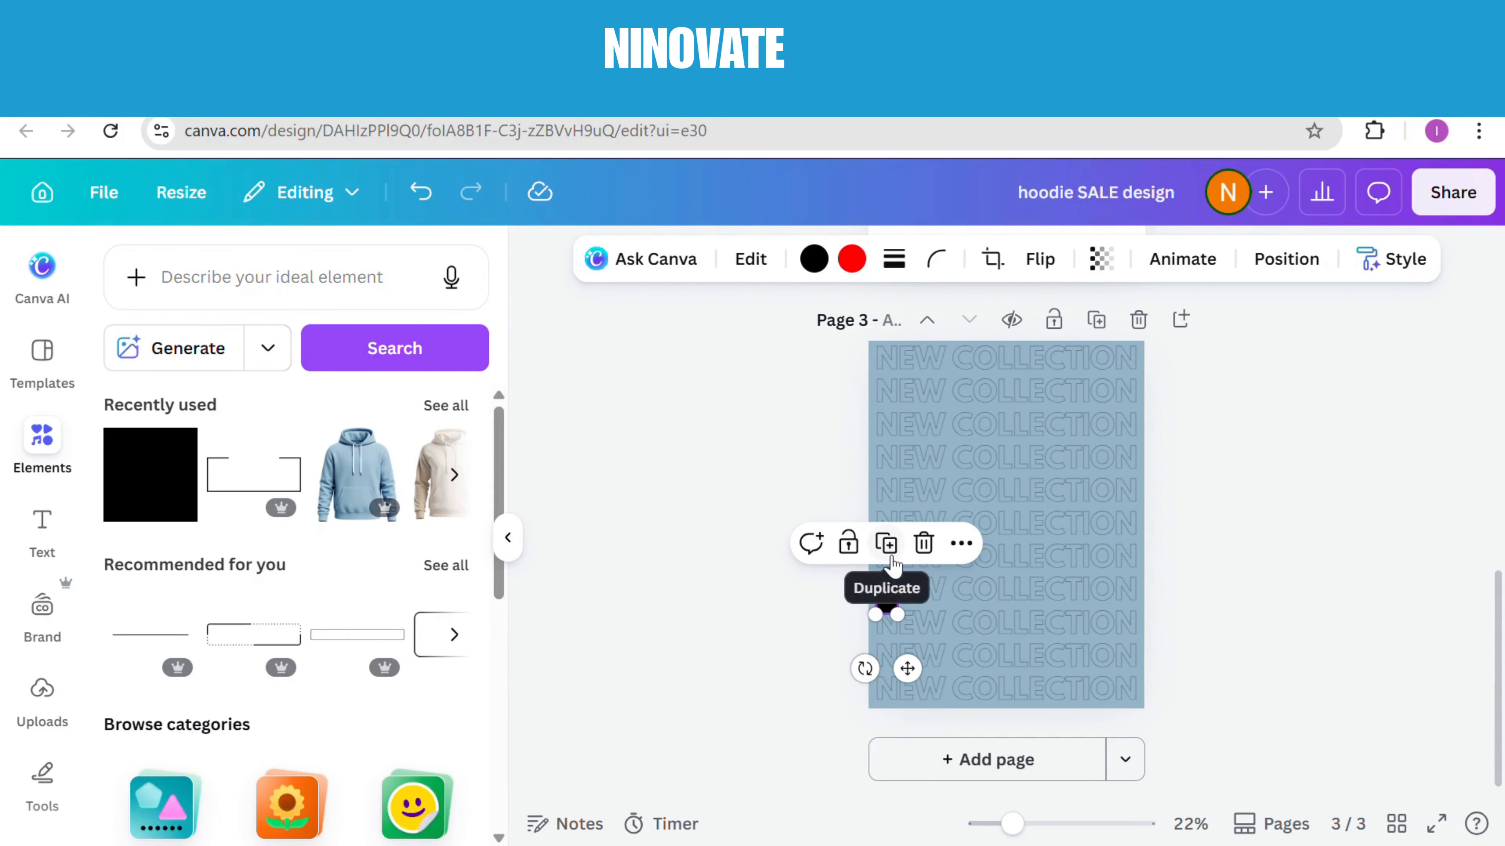
Duplicate the black swatch downward to make a vertical column of four squares.
{"action": "left_click", "coordinate": [886, 544]}
{"action": "left_click_drag", "start_coordinate": [920, 694], "coordinate": [923, 724]}
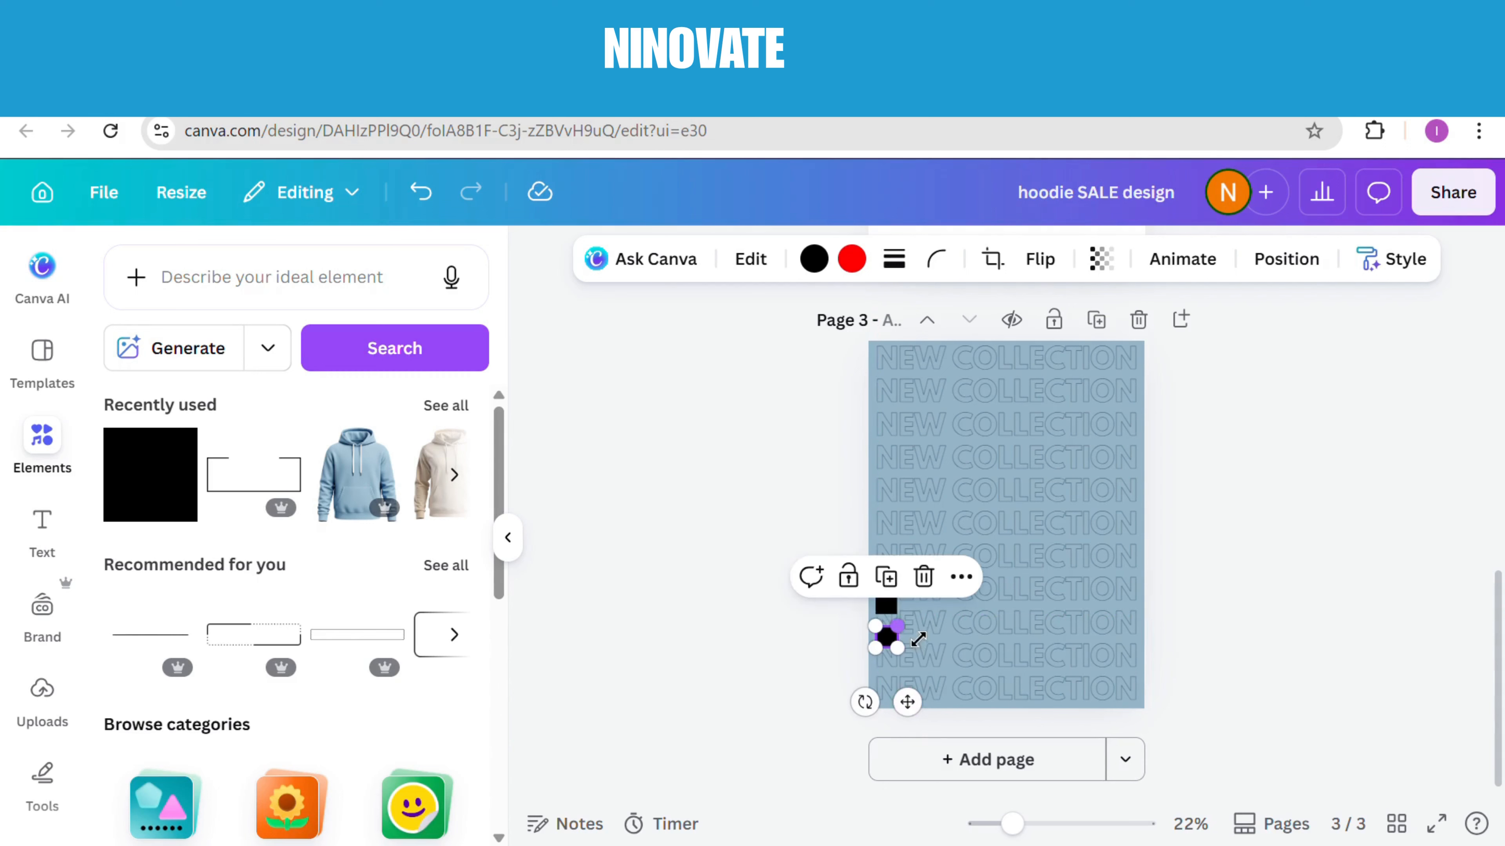
{"action": "left_click", "coordinate": [896, 582]}
{"action": "left_click", "coordinate": [887, 610]}
{"action": "left_click", "coordinate": [814, 538]}
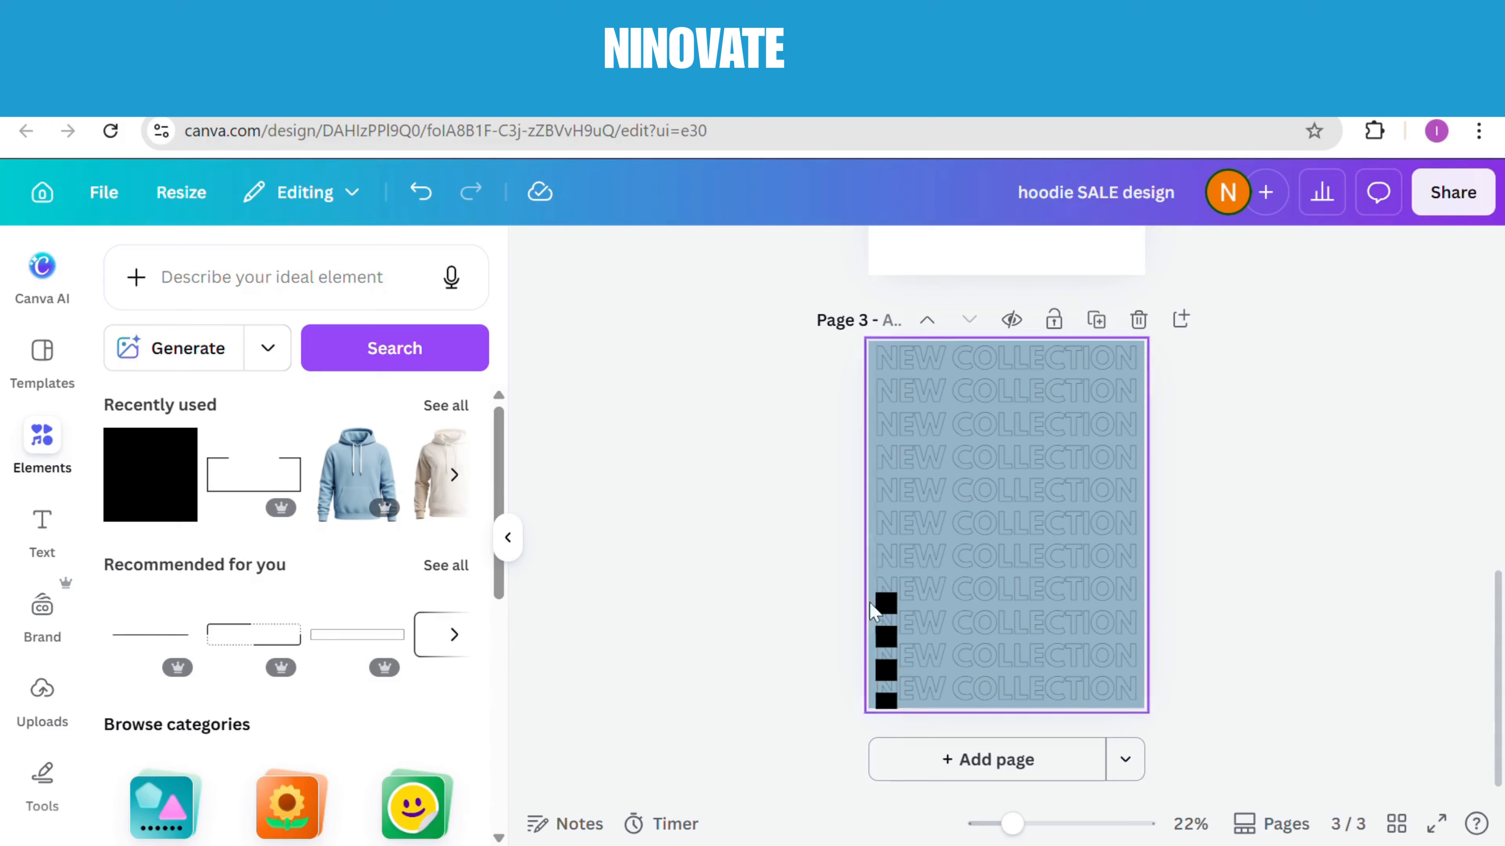
Move the NEW COLLECTION text group aside to the right and shift the black squares up with closer spacing.
{"action": "left_click", "coordinate": [885, 623]}
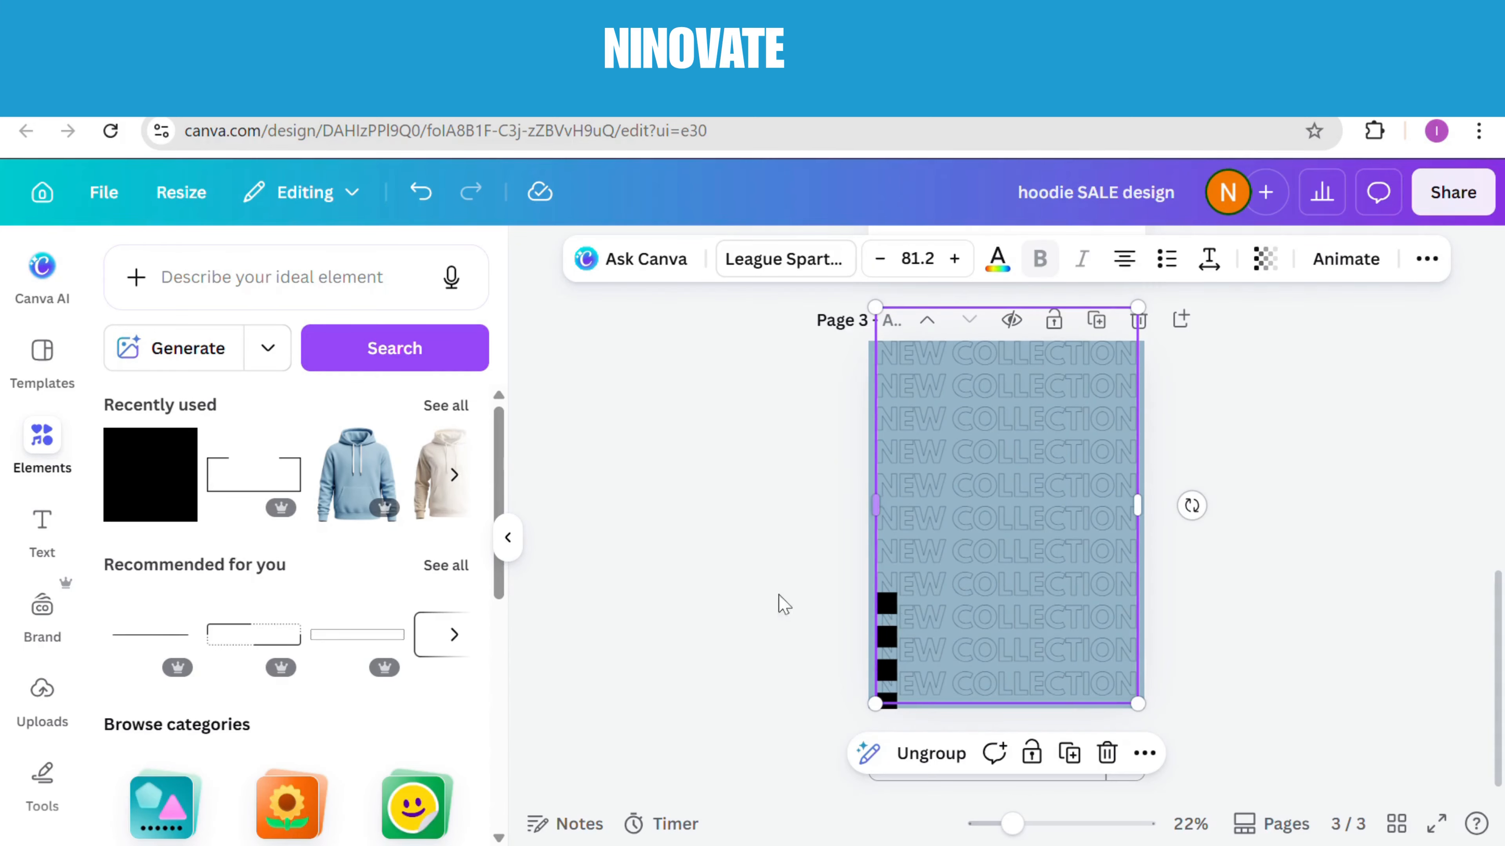
{"action": "left_click_drag", "start_coordinate": [1002, 537], "coordinate": [1111, 505]}
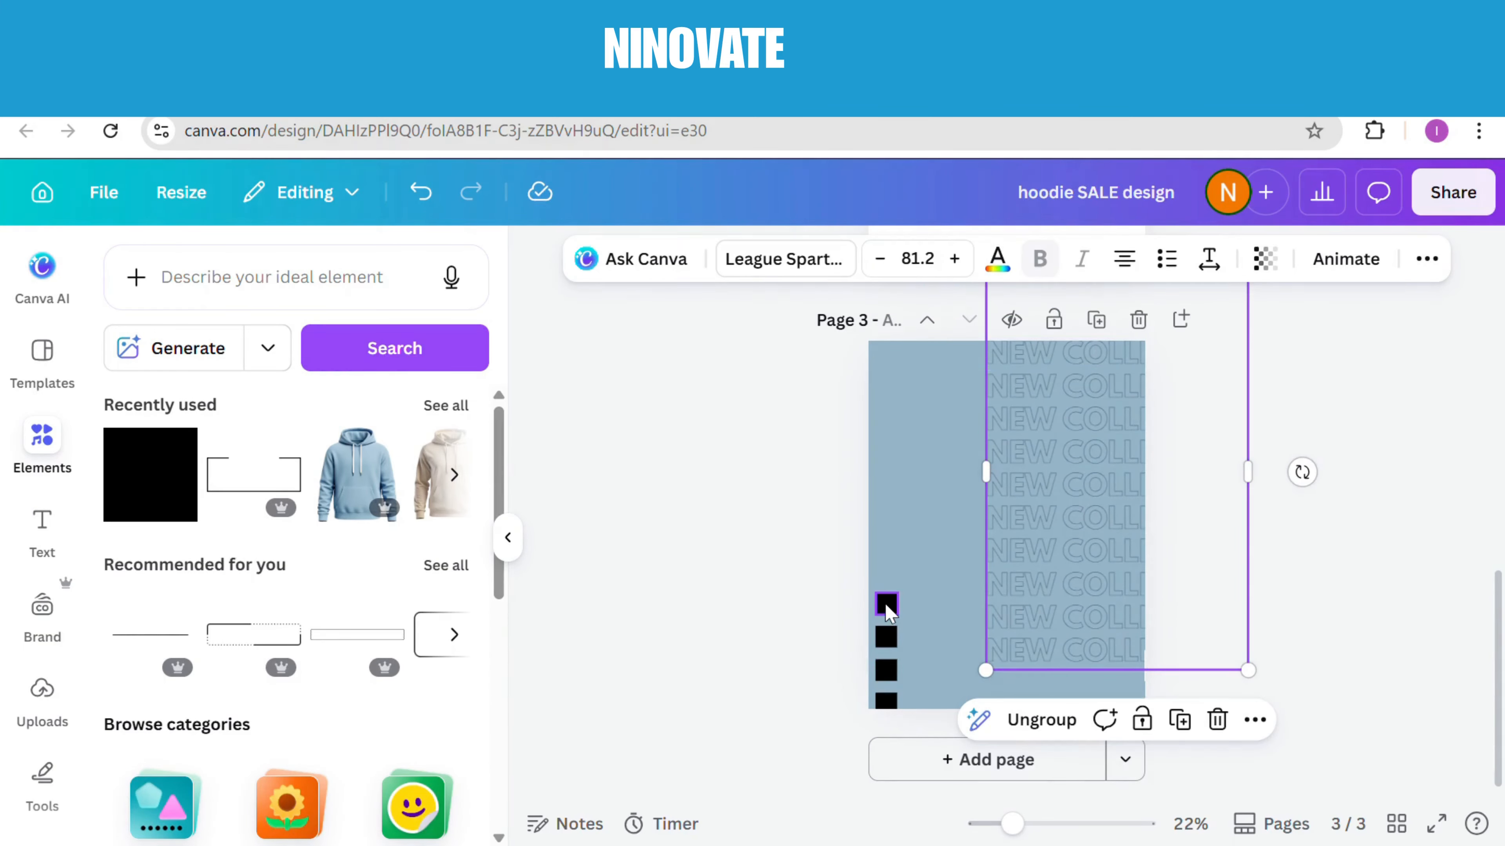
{"action": "left_click_drag", "start_coordinate": [884, 600], "coordinate": [890, 589]}
{"action": "mouse_move", "coordinate": [886, 642]}
{"action": "left_mouse_down"}
{"action": "mouse_move", "coordinate": [894, 633]}
{"action": "mouse_move", "coordinate": [892, 675]}
{"action": "mouse_move", "coordinate": [895, 652]}
{"action": "left_mouse_up"}
{"action": "left_click_drag", "start_coordinate": [900, 705], "coordinate": [901, 688]}
{"action": "left_click", "coordinate": [841, 656]}
{"action": "left_click_drag", "start_coordinate": [874, 581], "coordinate": [902, 694]}
{"action": "left_click", "coordinate": [829, 533]}
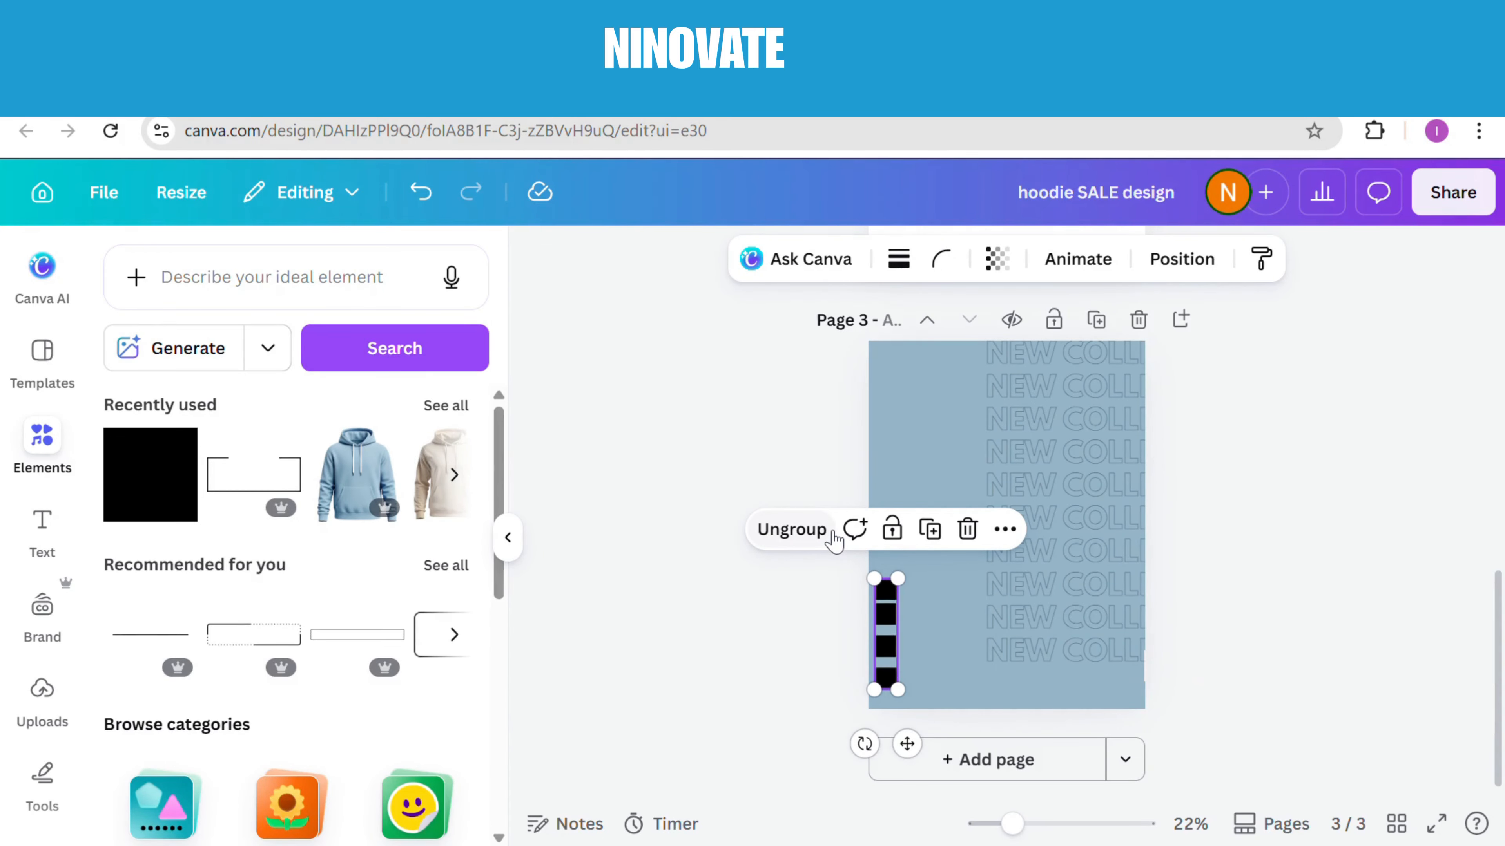
{"action": "left_click", "coordinate": [830, 533]}
Reposition the second square from the top to even out the gaps in the swatch column.
{"action": "left_click", "coordinate": [816, 655]}
{"action": "left_click", "coordinate": [886, 615]}
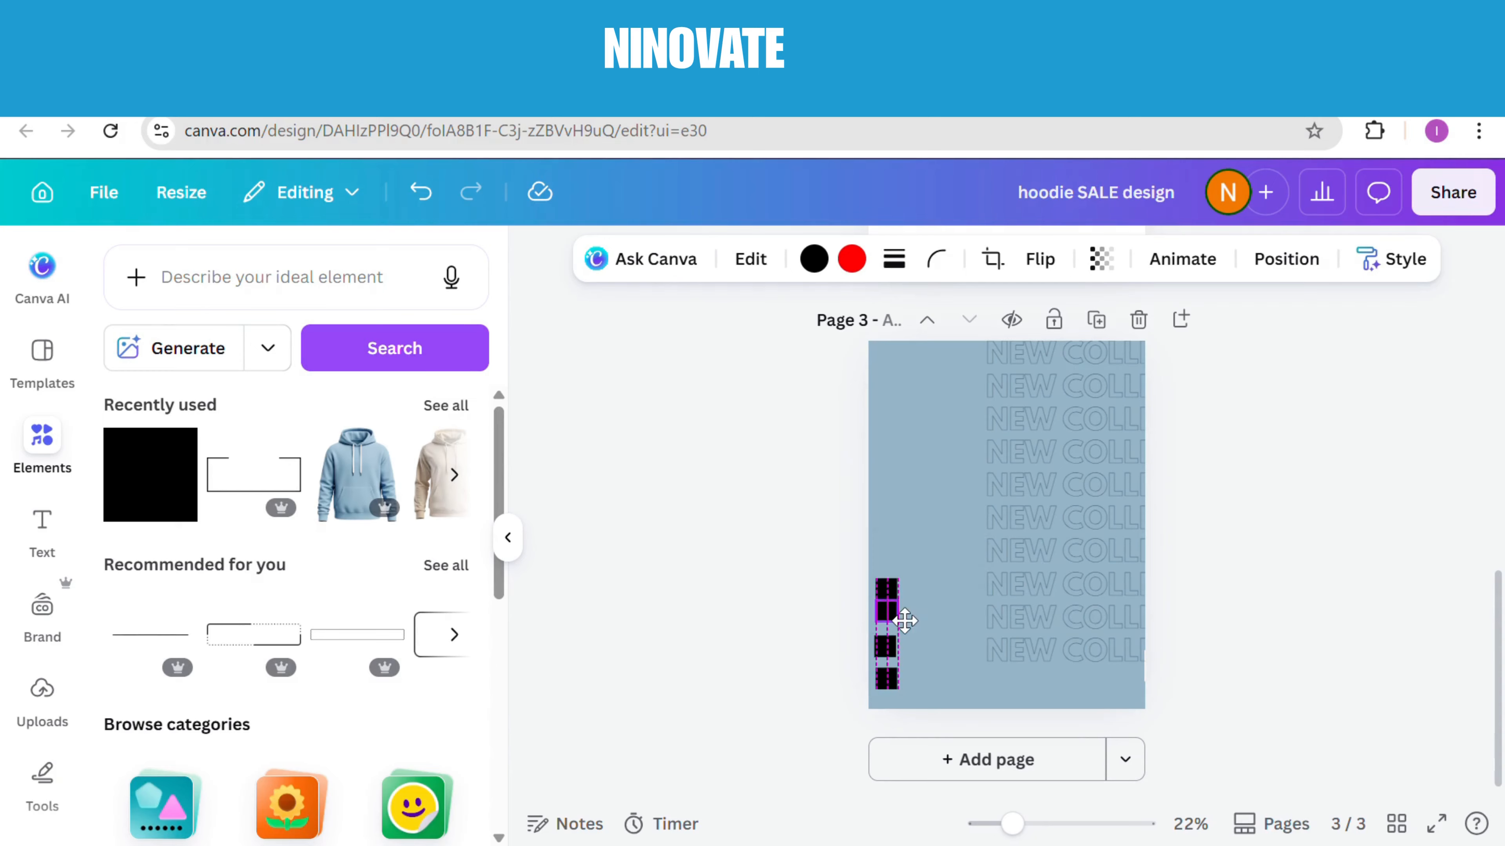
{"action": "left_click", "coordinate": [911, 486]}
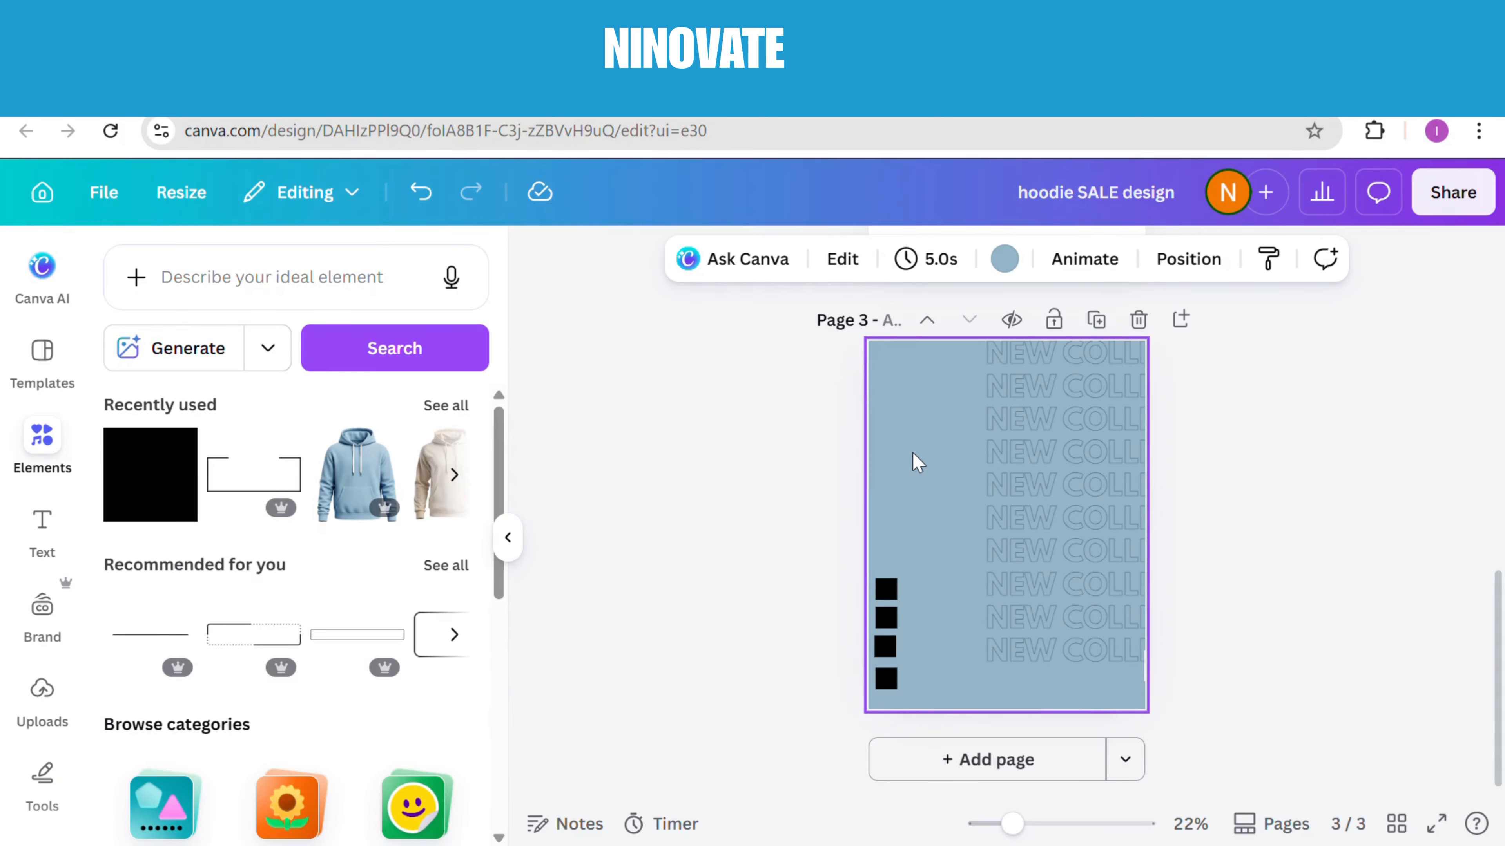
{"action": "left_click", "coordinate": [885, 648]}
{"action": "left_click", "coordinate": [923, 481]}
Color the top square yellow #ffde59.
{"action": "left_click", "coordinate": [892, 590]}
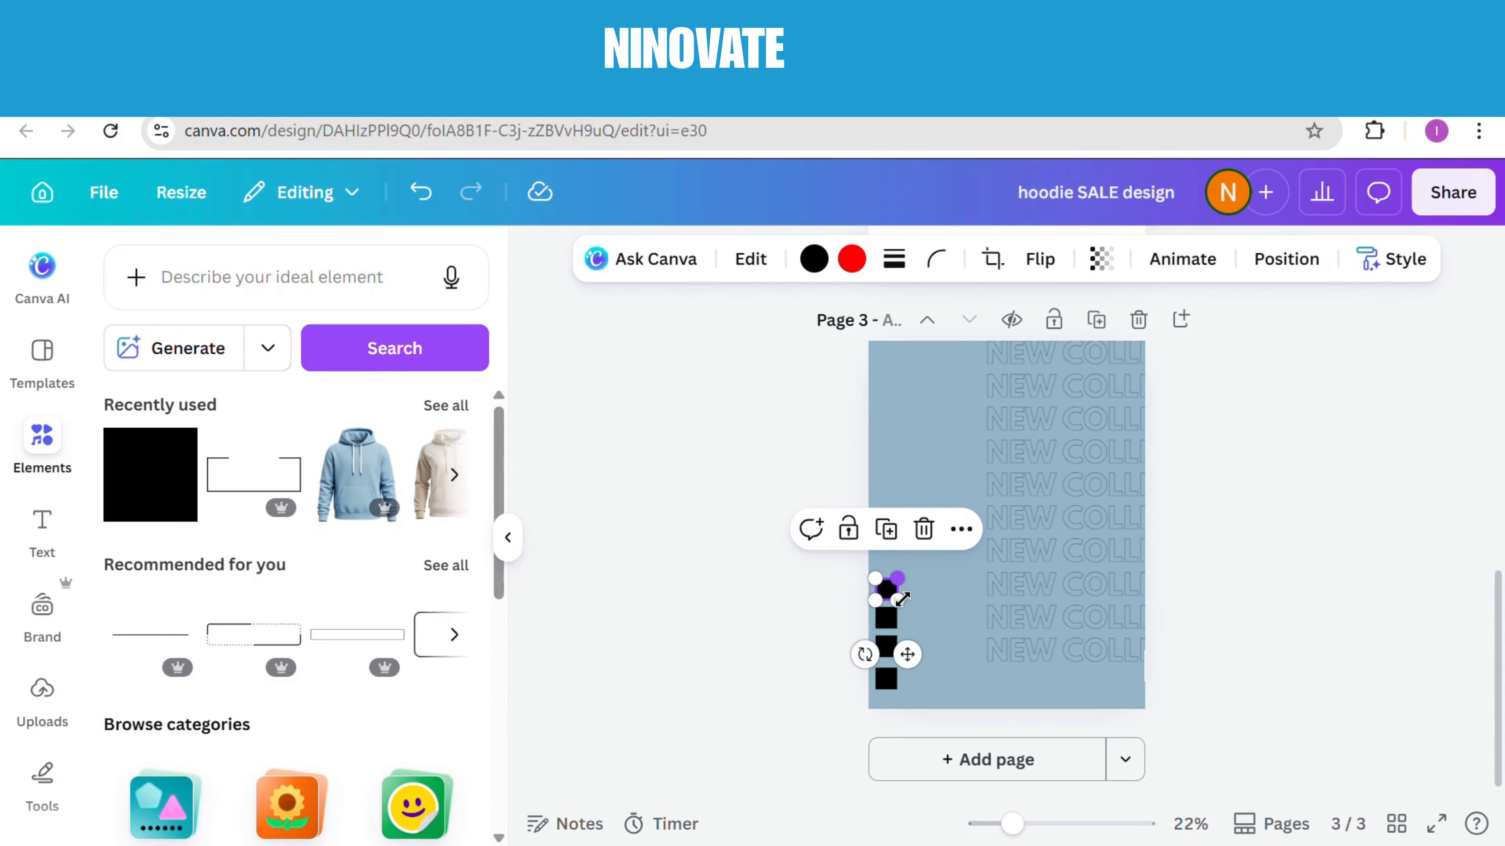
{"action": "left_click", "coordinate": [830, 267]}
{"action": "left_click", "coordinate": [395, 431]}
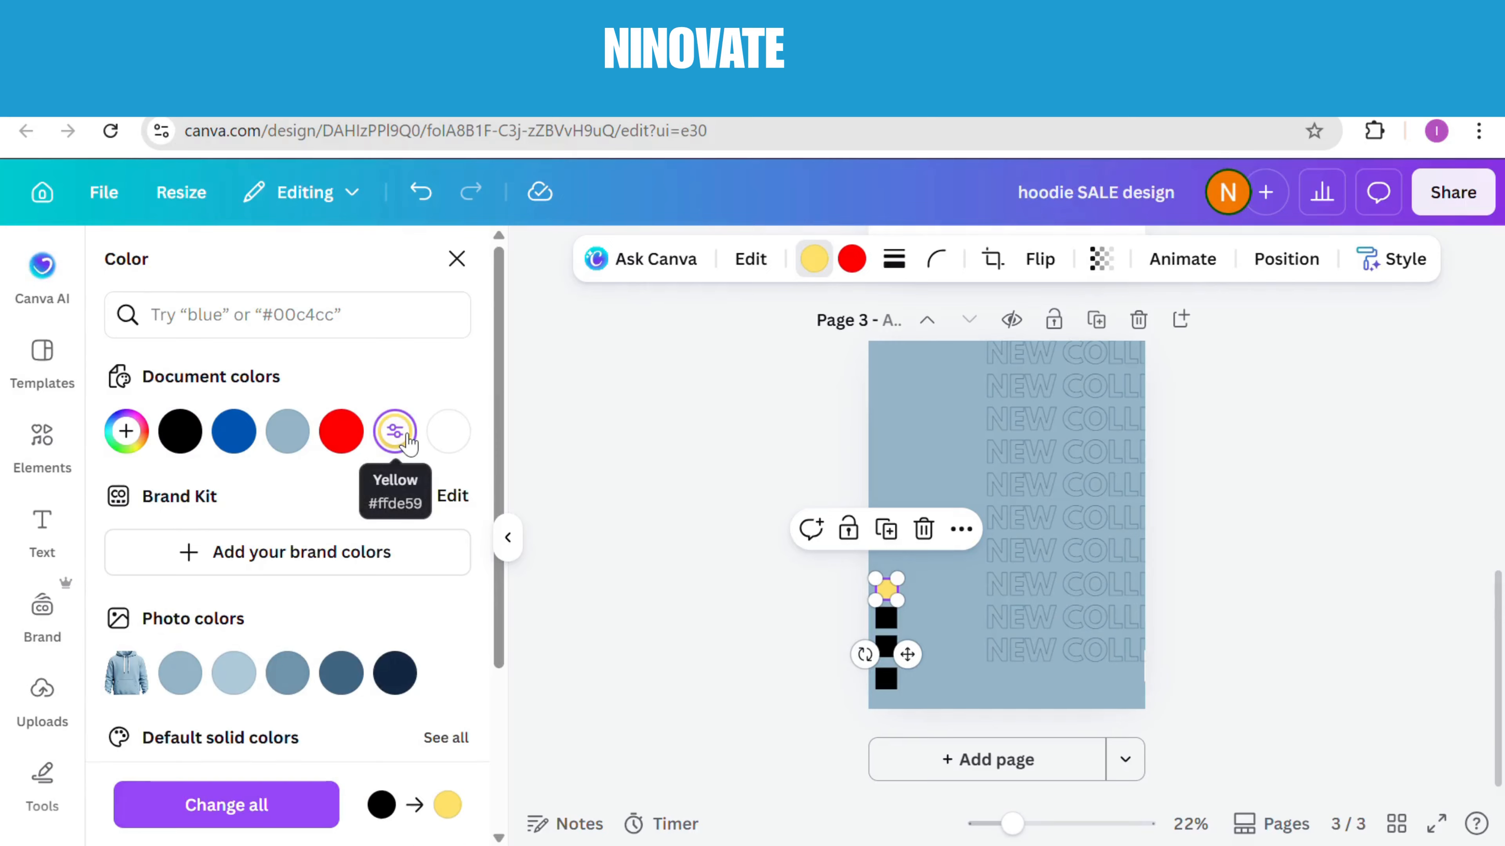
Color the second square dark red, picking the shade from a color search for "red".
{"action": "left_click", "coordinate": [885, 621]}
{"action": "scroll", "coordinate": [500, 753], "scroll_direction": "down", "scroll_amount": 3}
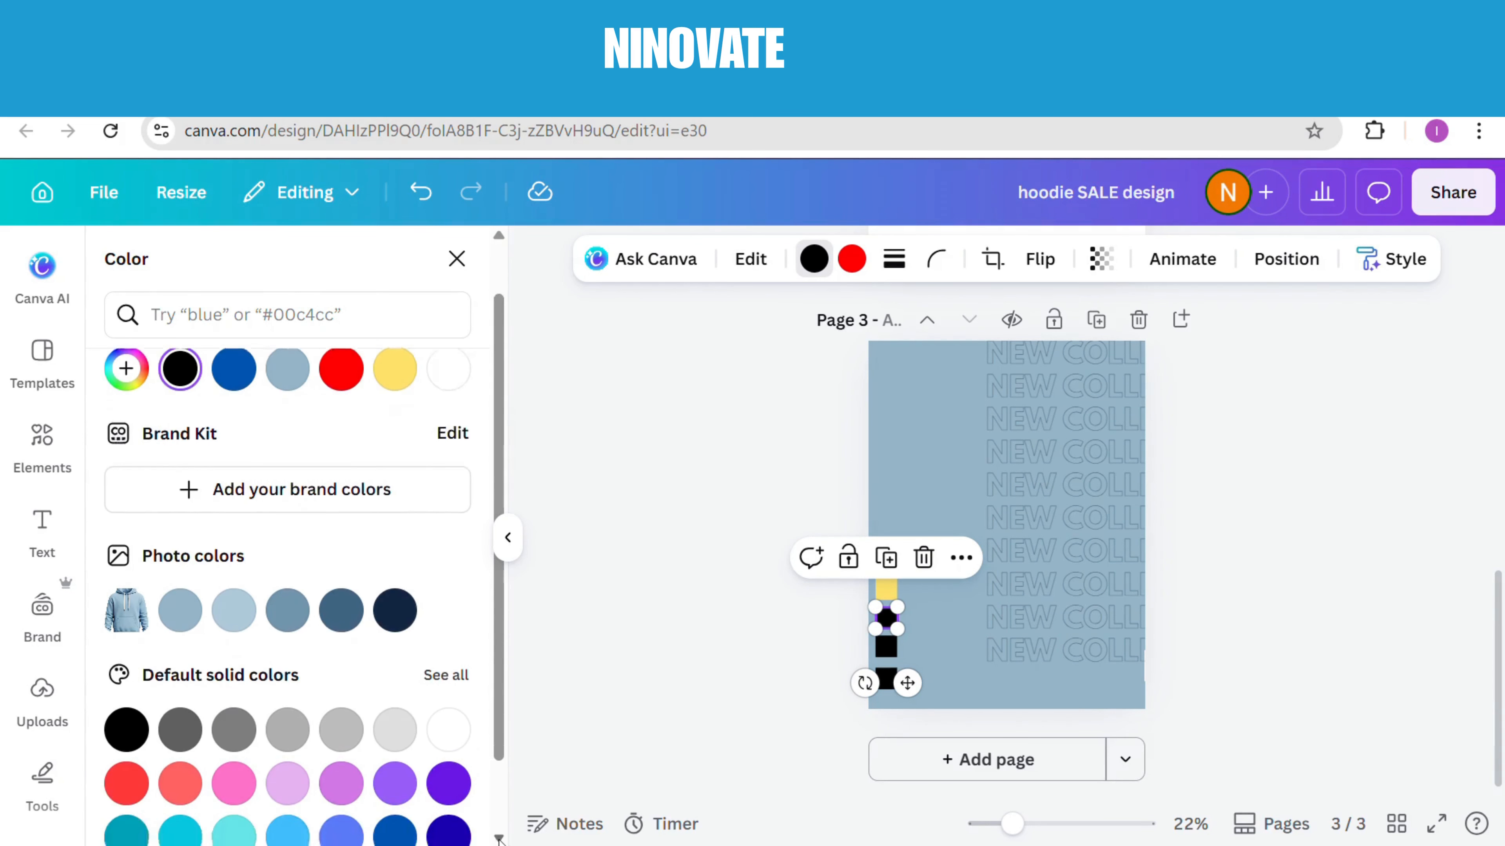
{"action": "scroll", "coordinate": [498, 246], "scroll_direction": "up", "scroll_amount": 3}
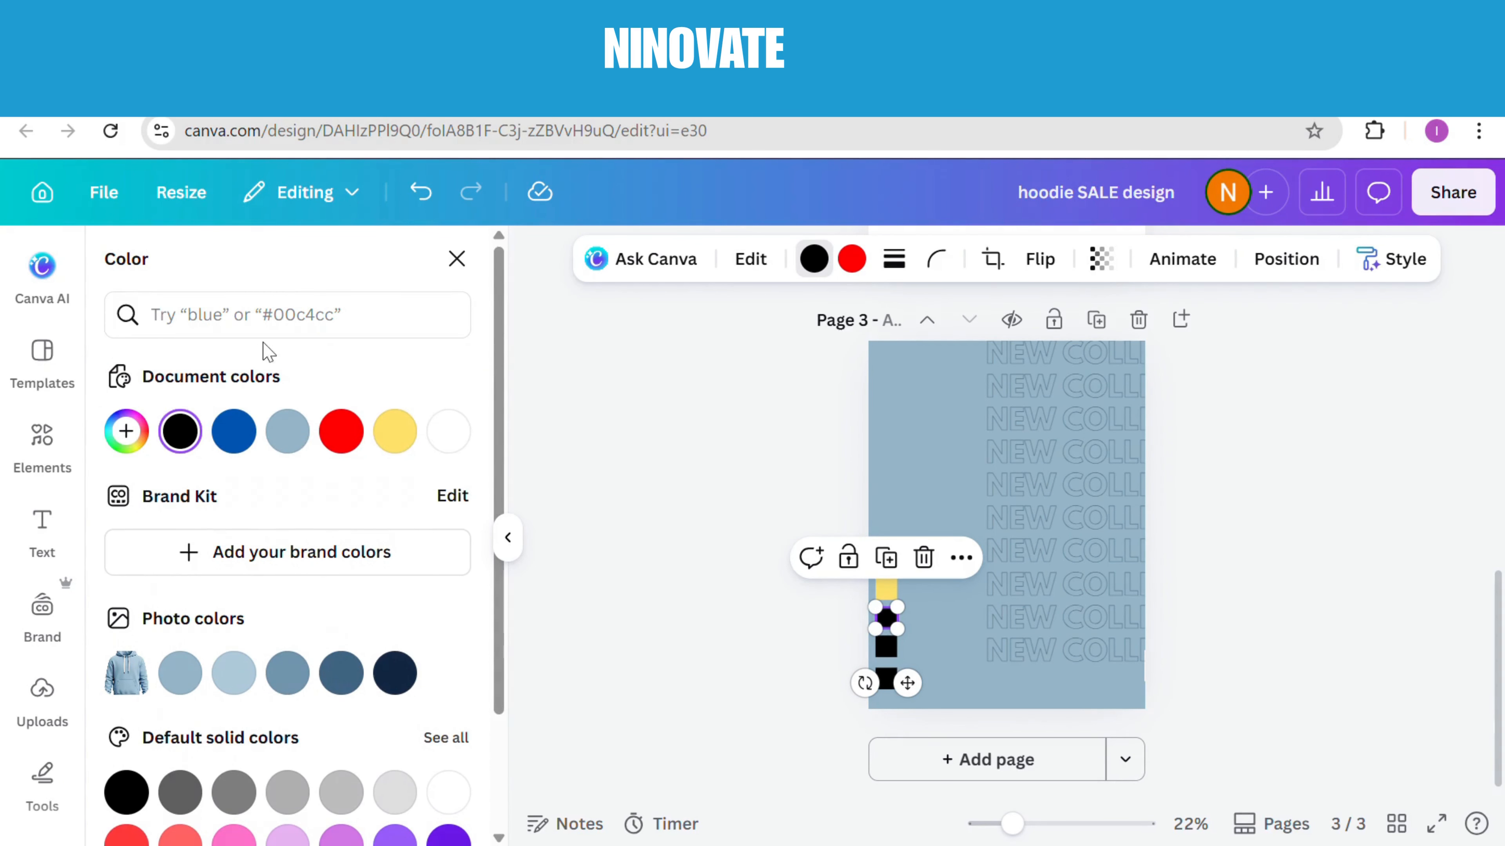
{"action": "left_click", "coordinate": [282, 326]}
{"action": "type", "text": "OXblood"}
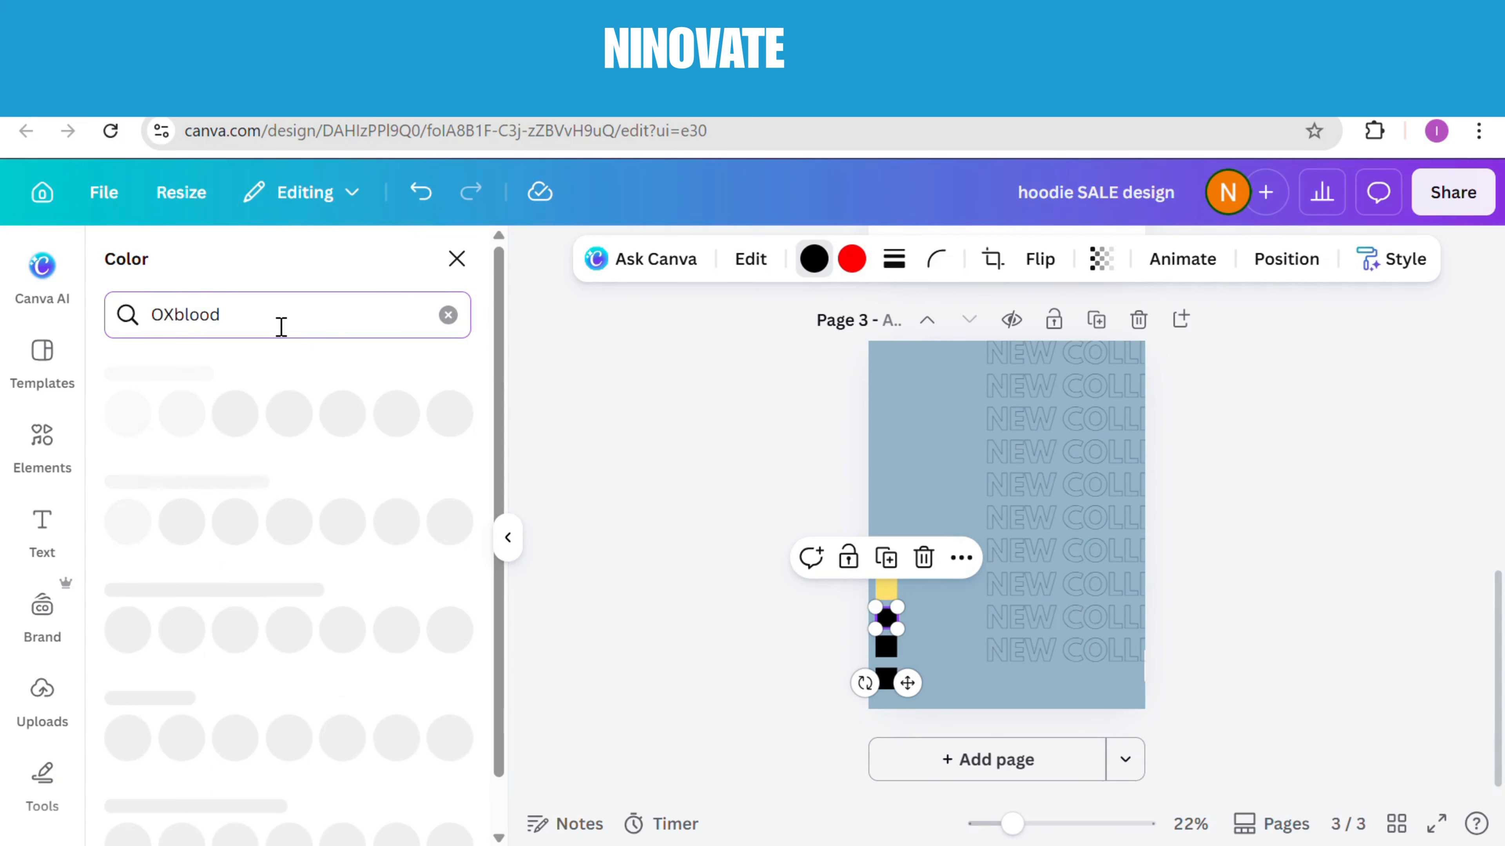
{"action": "key", "text": "BackSpace"}
{"action": "key", "text": "BackSpace"}
{"action": "key", "text": "BackSpace"}
{"action": "key", "text": "BackSpace"}
{"action": "key", "text": "BackSpace"}
{"action": "key", "text": "BackSpace"}
{"action": "key", "text": "BackSpace"}
{"action": "type", "text": "re"}
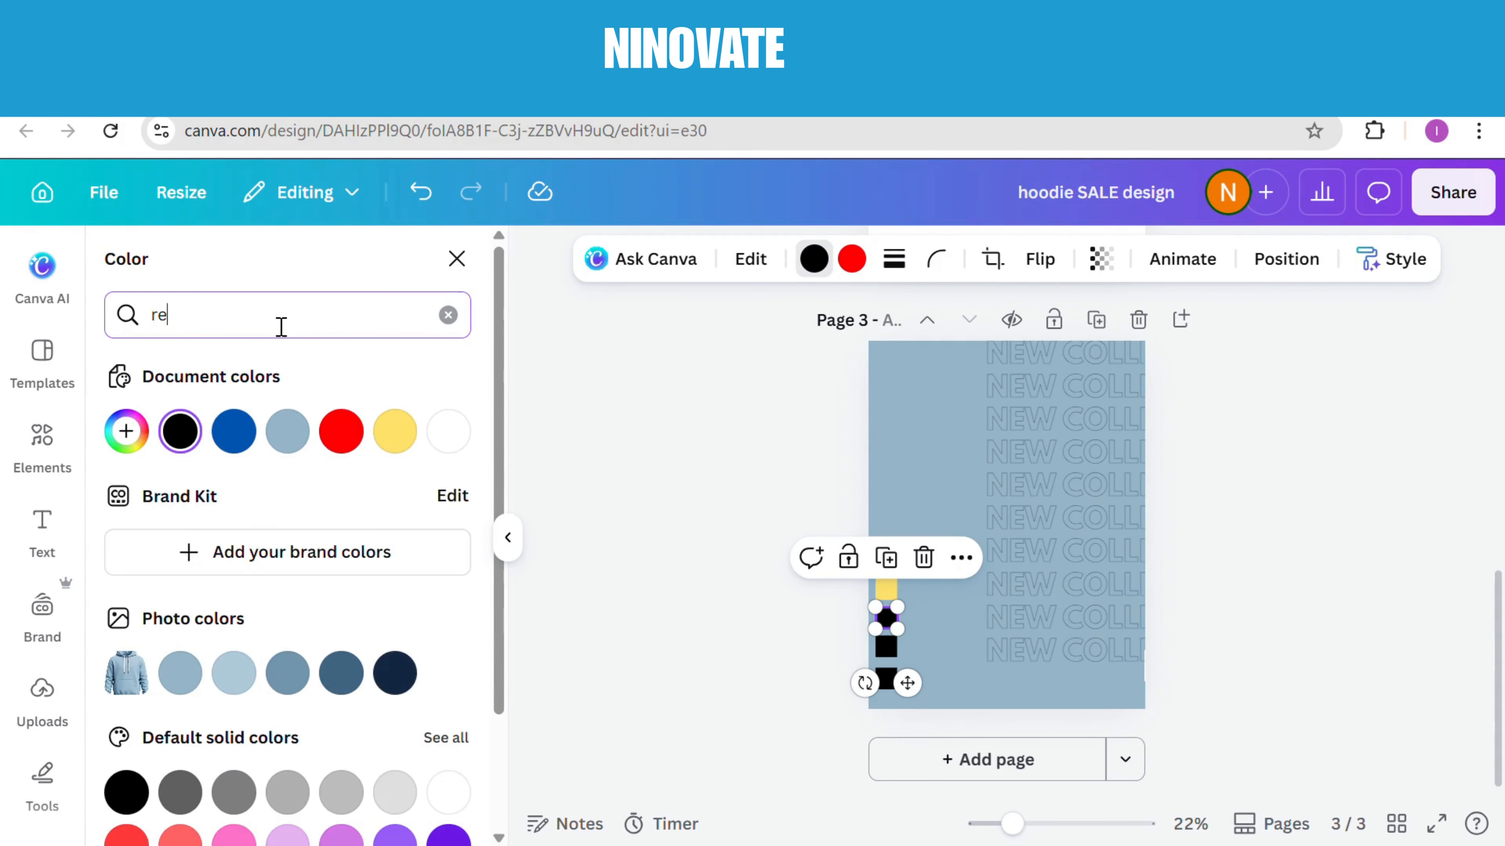
{"action": "type", "text": "d"}
{"action": "left_click", "coordinate": [129, 667]}
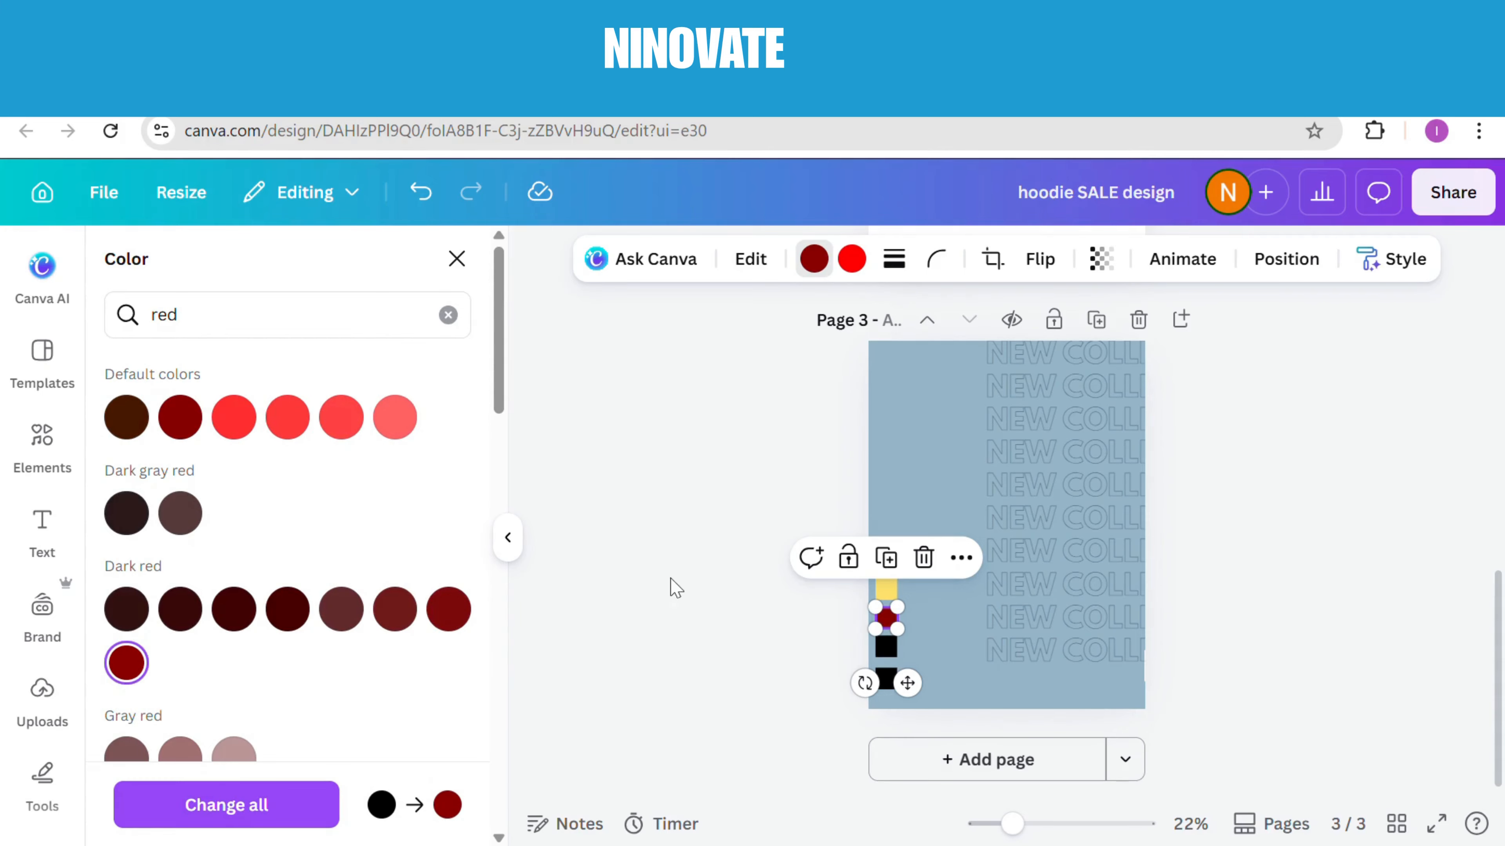
{"action": "key", "text": "Escape"}
Clear the color search and color the third square with the blue from the document colors.
{"action": "left_click", "coordinate": [887, 648]}
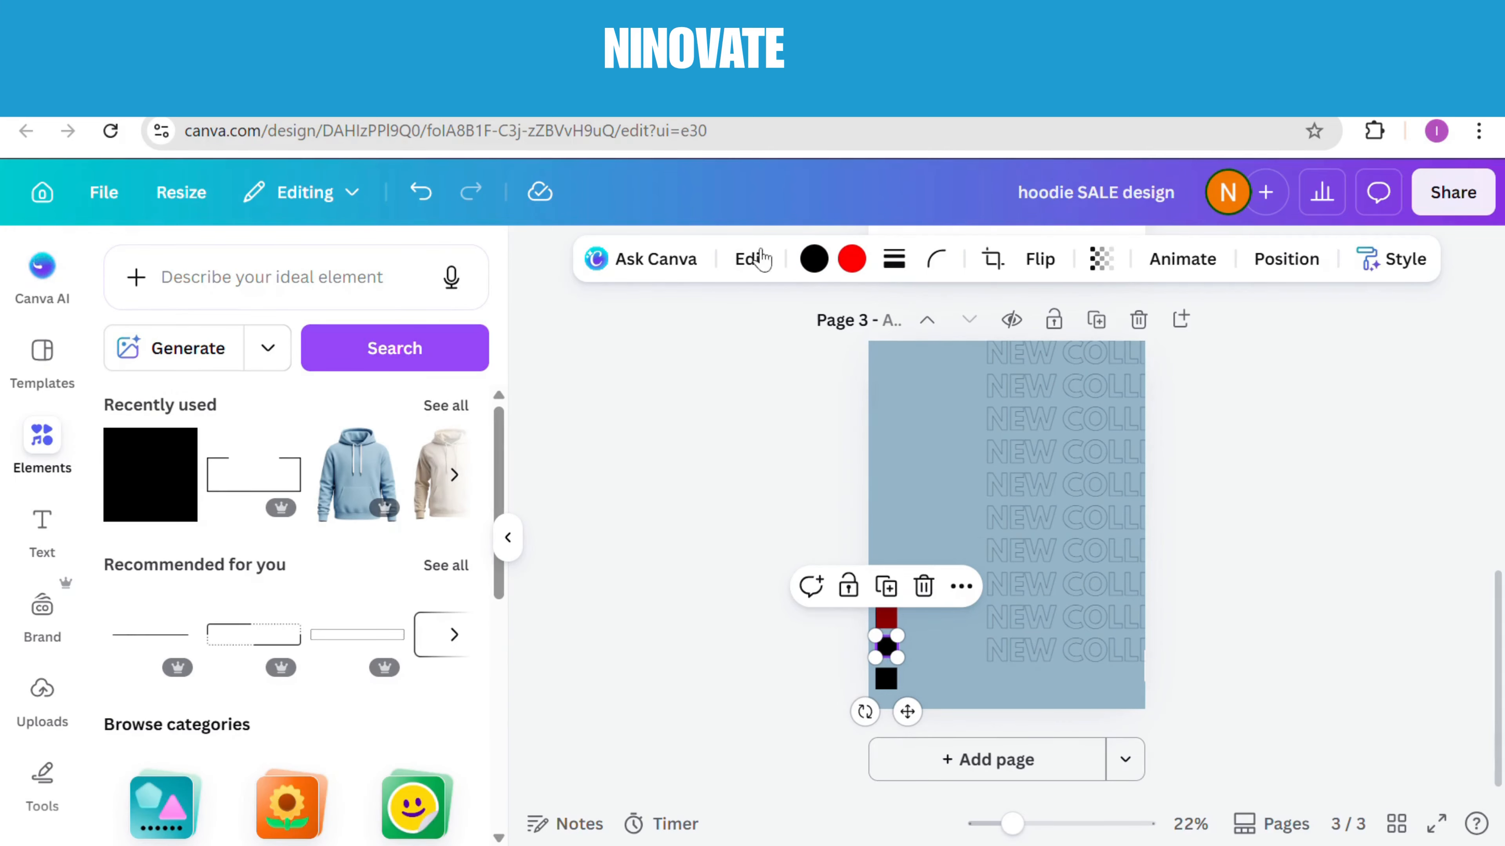
{"action": "left_click", "coordinate": [814, 259]}
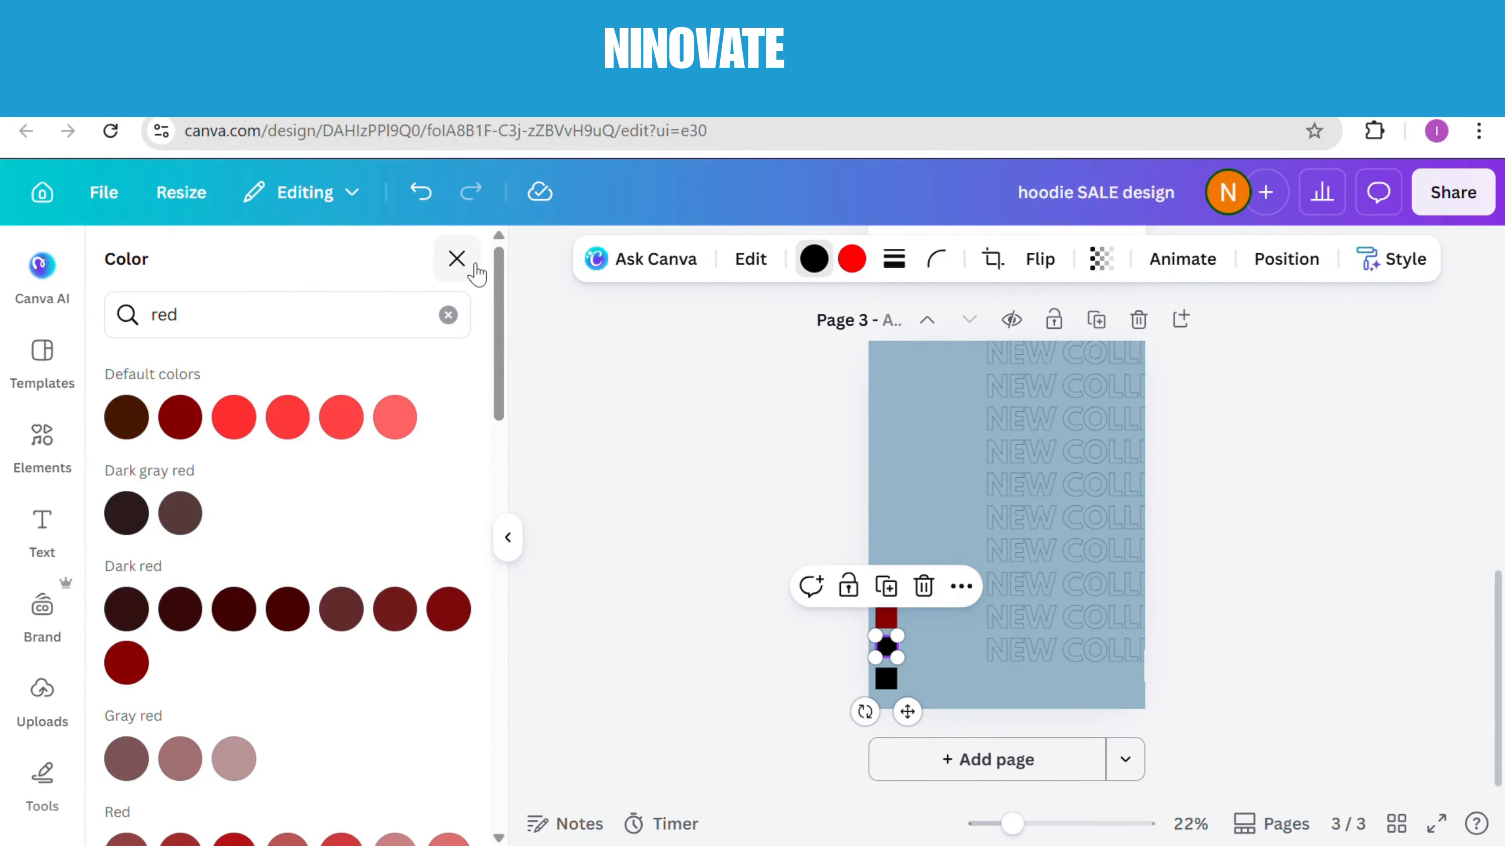
{"action": "left_click", "coordinate": [457, 259]}
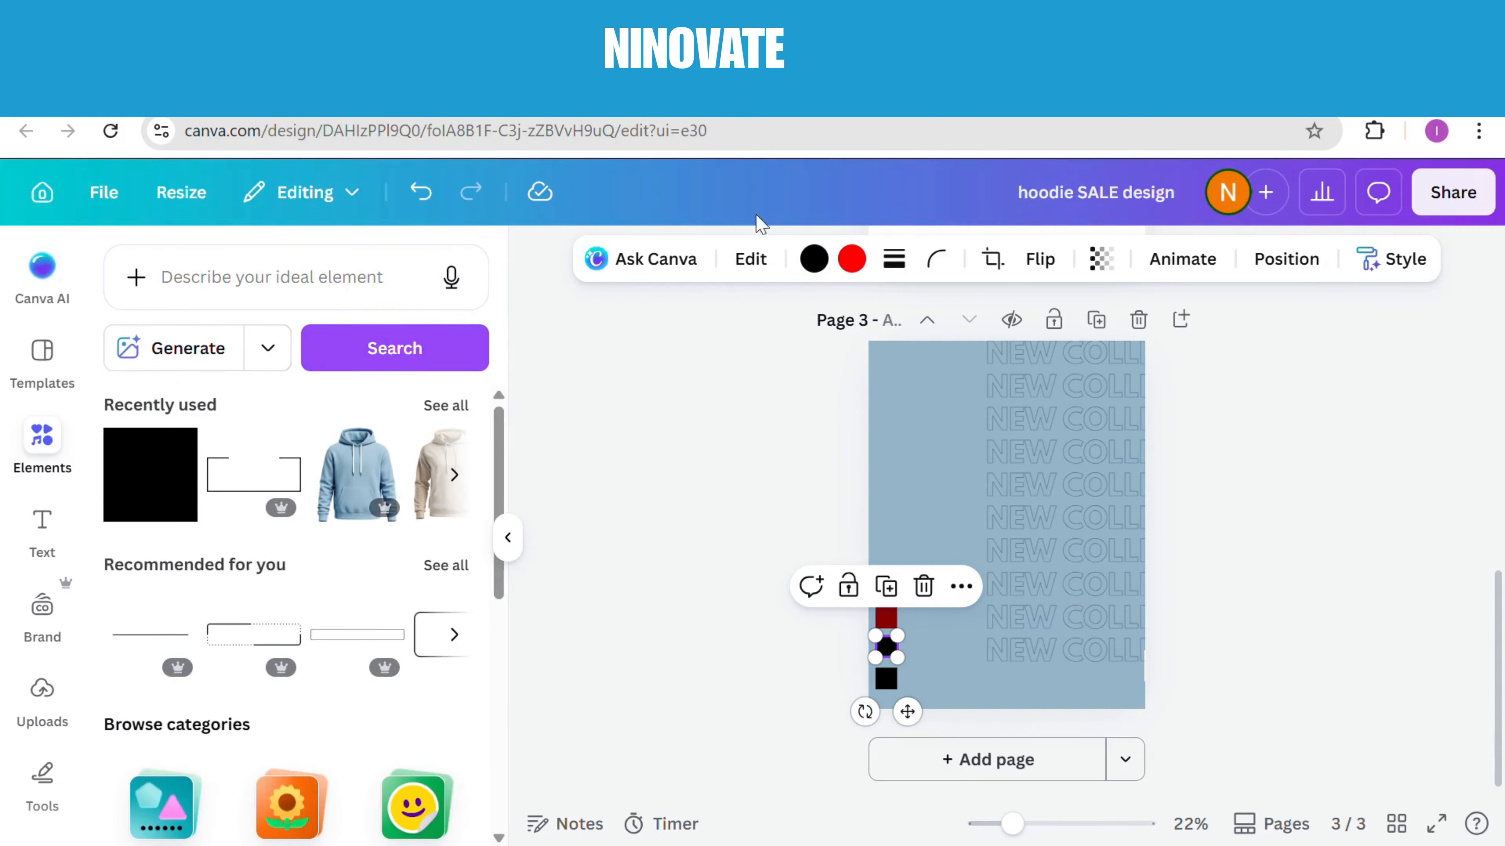
{"action": "left_click", "coordinate": [815, 259]}
{"action": "left_click", "coordinate": [451, 315]}
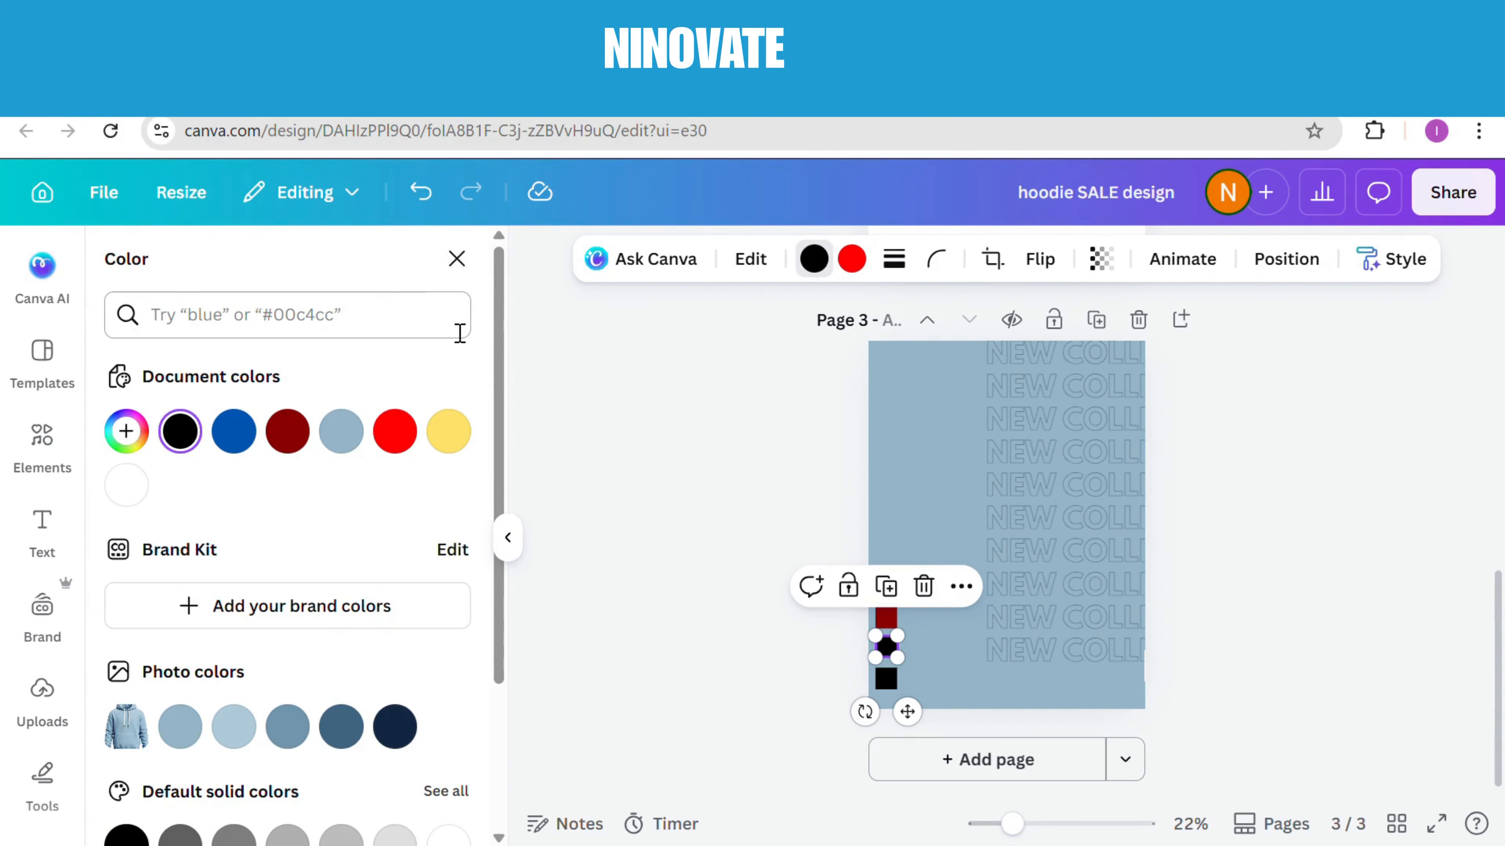
{"action": "left_click", "coordinate": [237, 436]}
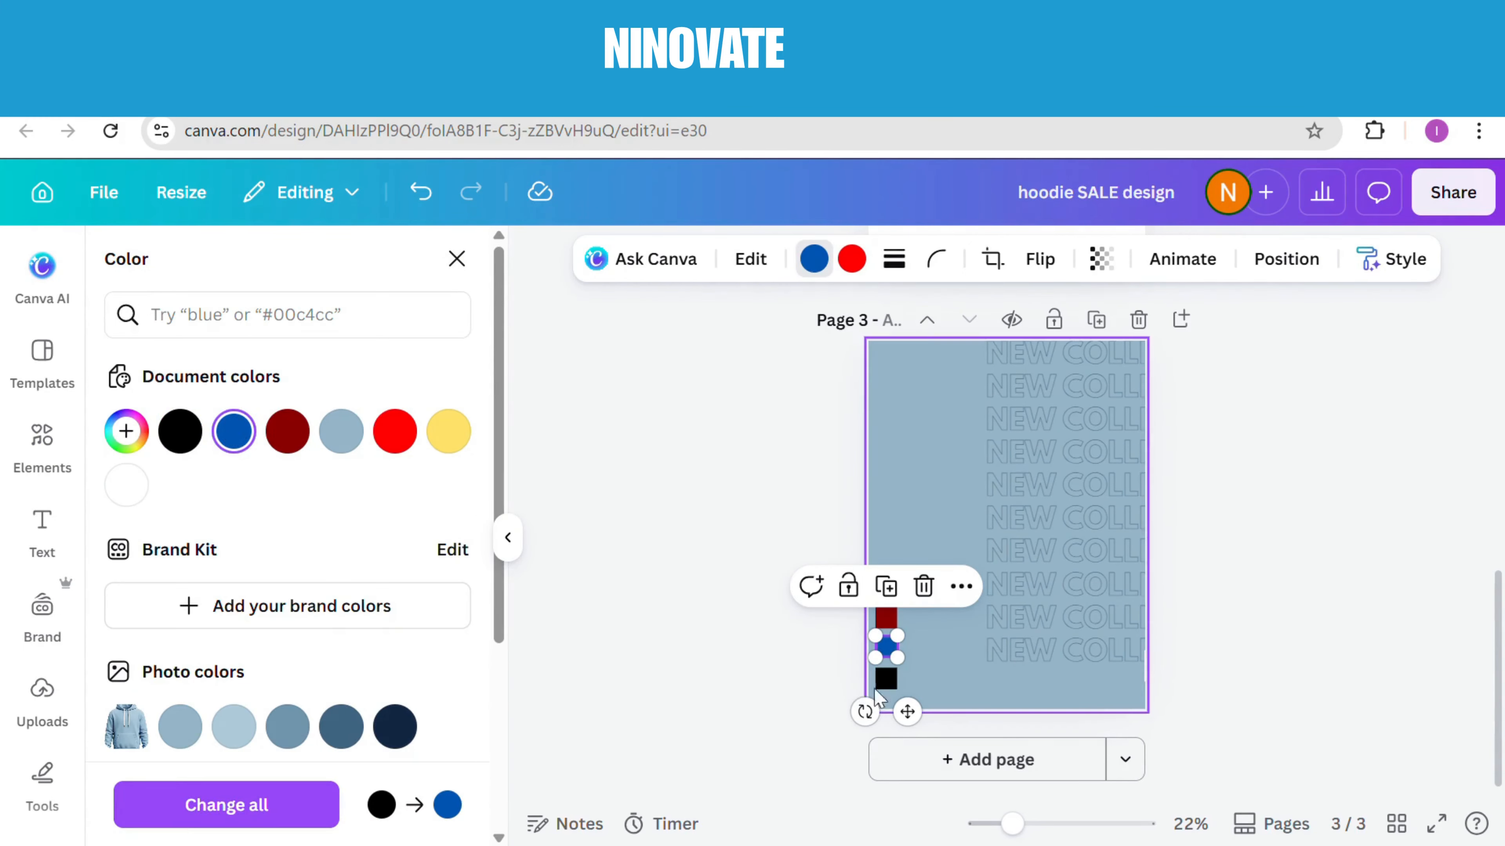
{"action": "left_click", "coordinate": [793, 692]}
Group the yellow, dark red, blue and black squares and shift the column slightly down.
{"action": "left_click_drag", "start_coordinate": [878, 572], "coordinate": [917, 701]}
{"action": "left_click", "coordinate": [810, 642]}
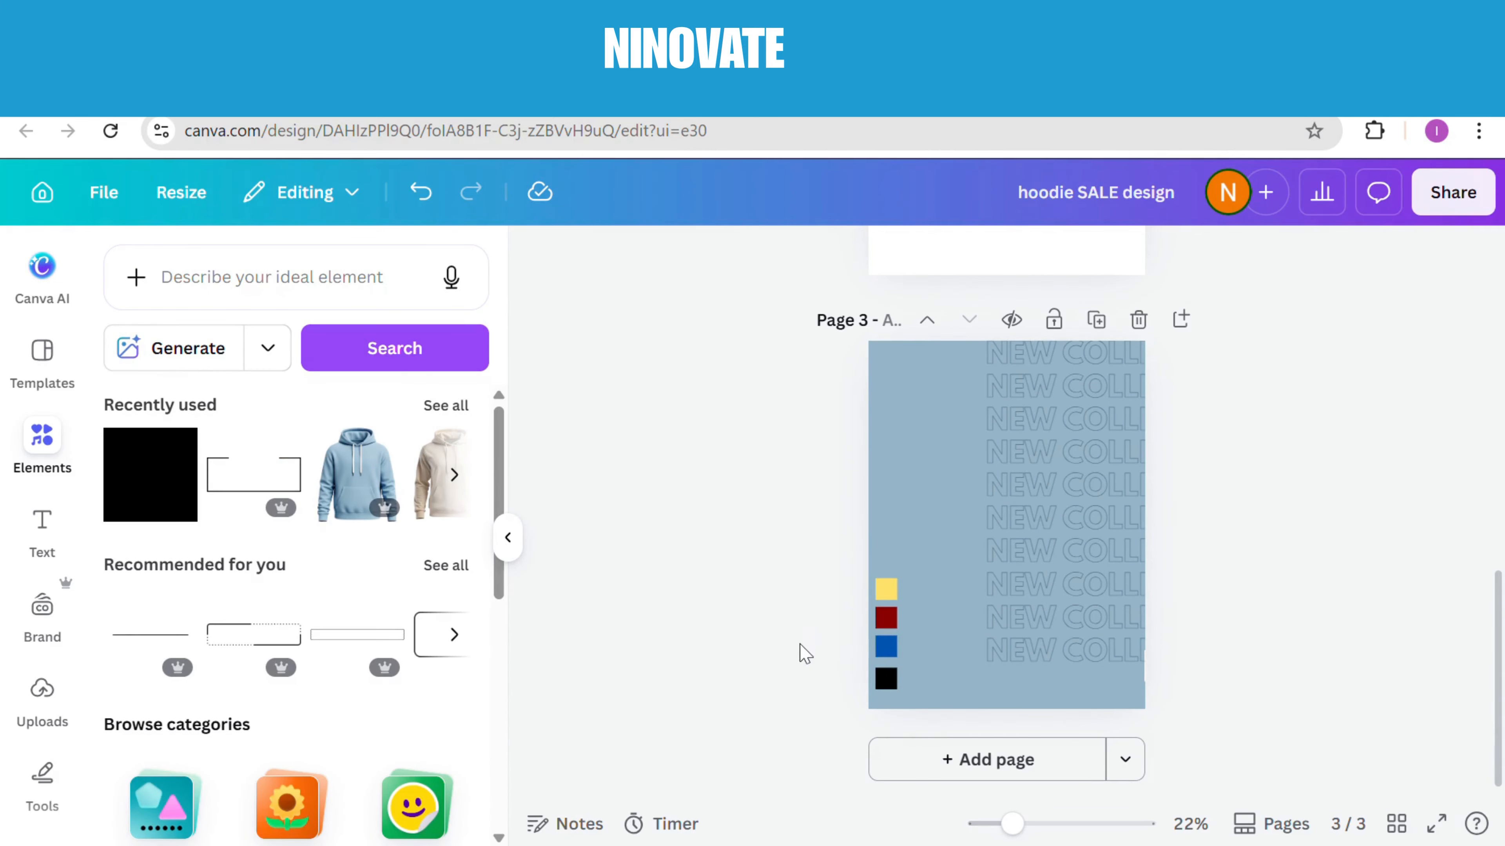
{"action": "left_click", "coordinate": [890, 646]}
{"action": "left_click_drag", "start_coordinate": [876, 578], "coordinate": [909, 665]}
{"action": "left_click", "coordinate": [838, 619]}
{"action": "left_click", "coordinate": [832, 652]}
Move the NEW COLLECTION text group back over the page, enlarge it to font size 83 and widen it past both page edges.
{"action": "left_click_drag", "start_coordinate": [1105, 529], "coordinate": [998, 583]}
{"action": "mouse_move", "coordinate": [876, 725]}
{"action": "left_mouse_down"}
{"action": "mouse_move", "coordinate": [856, 760]}
{"action": "mouse_move", "coordinate": [868, 734]}
{"action": "left_mouse_up"}
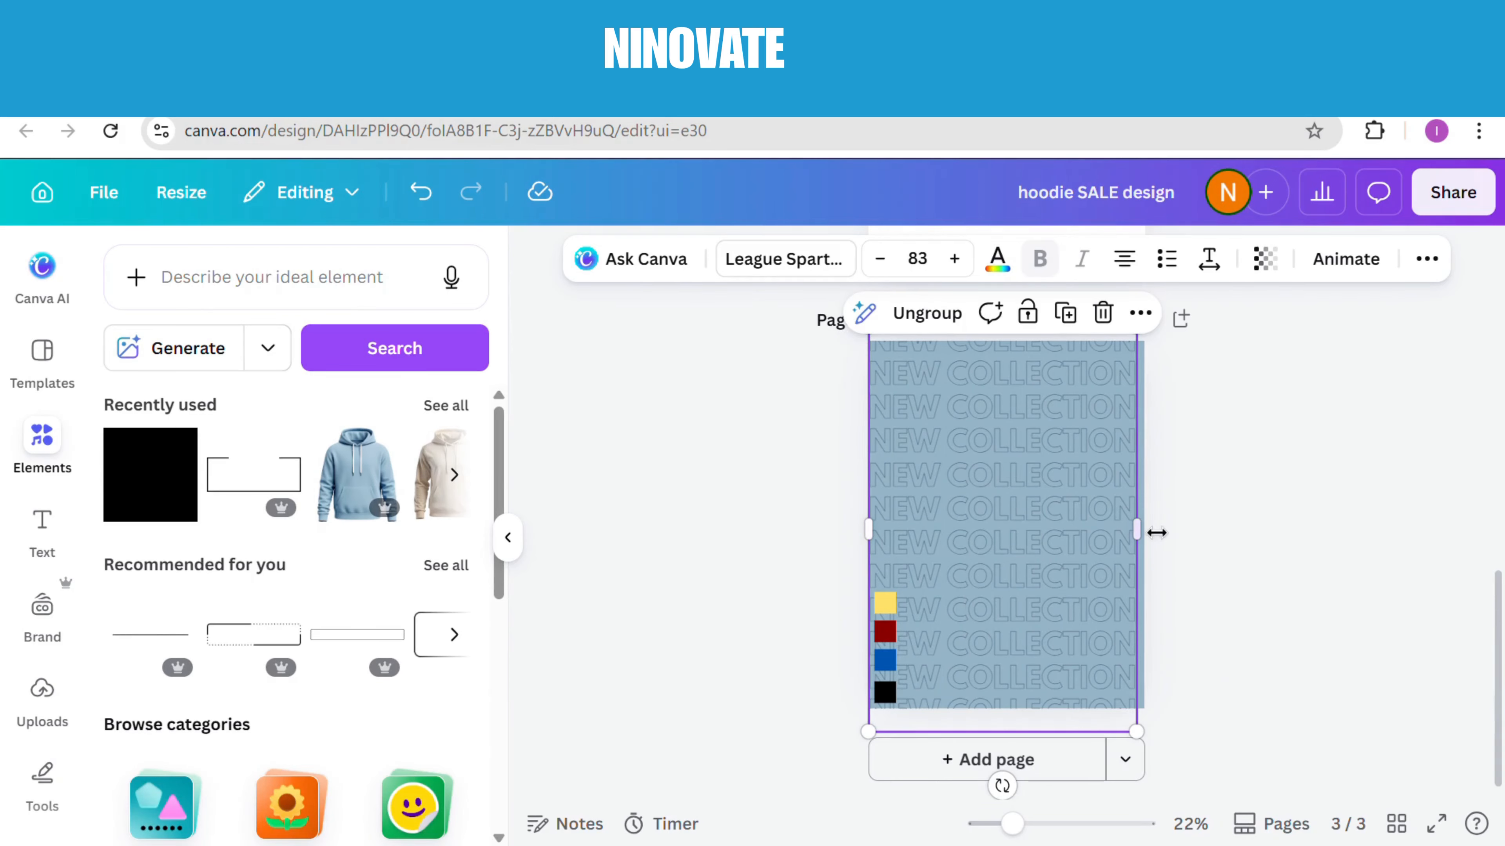
{"action": "left_click_drag", "start_coordinate": [1147, 552], "coordinate": [1114, 551]}
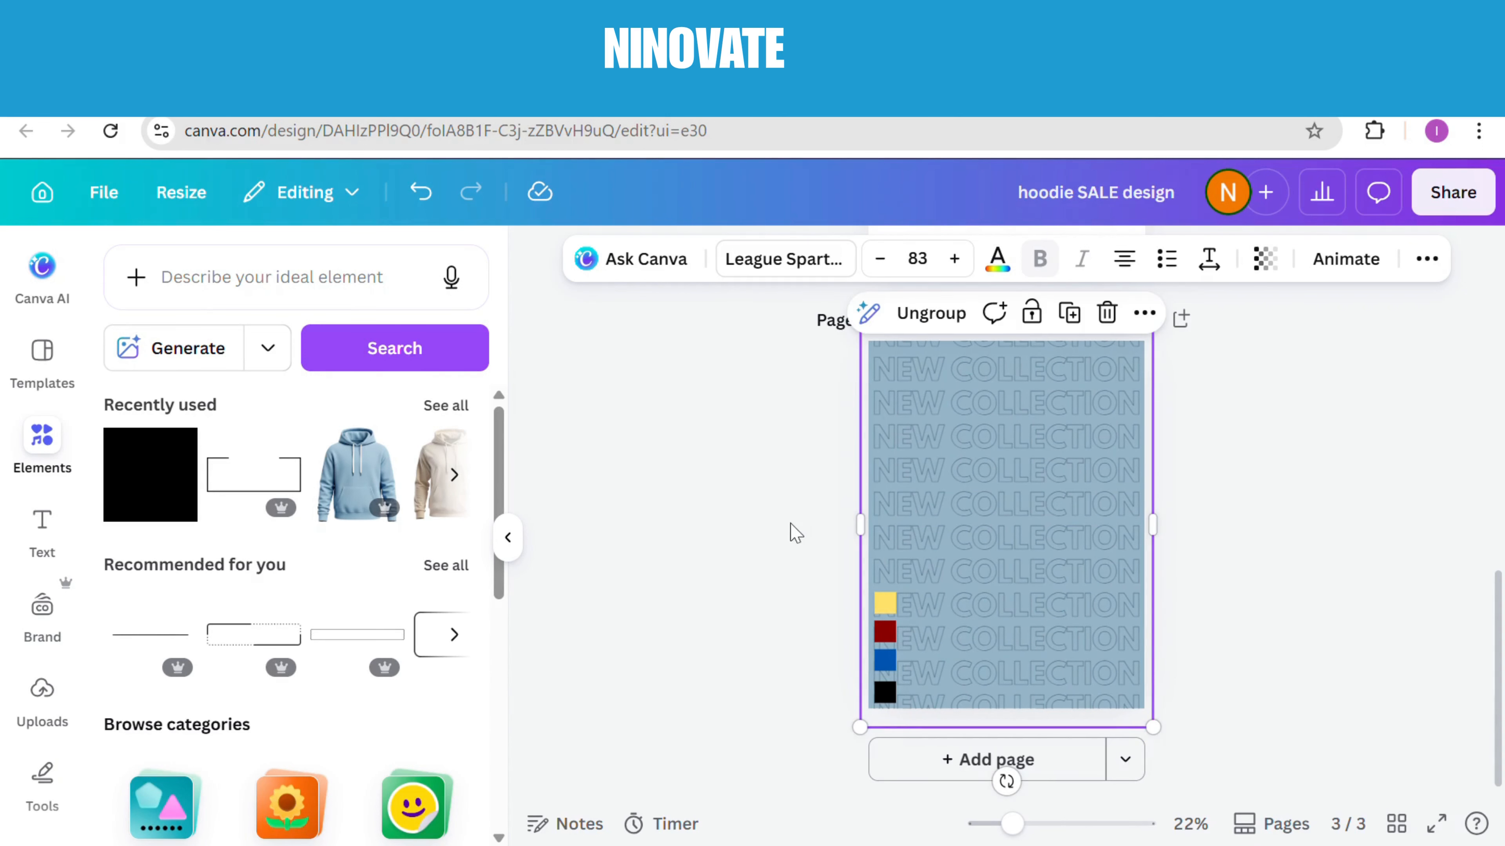
{"action": "left_click", "coordinate": [792, 533]}
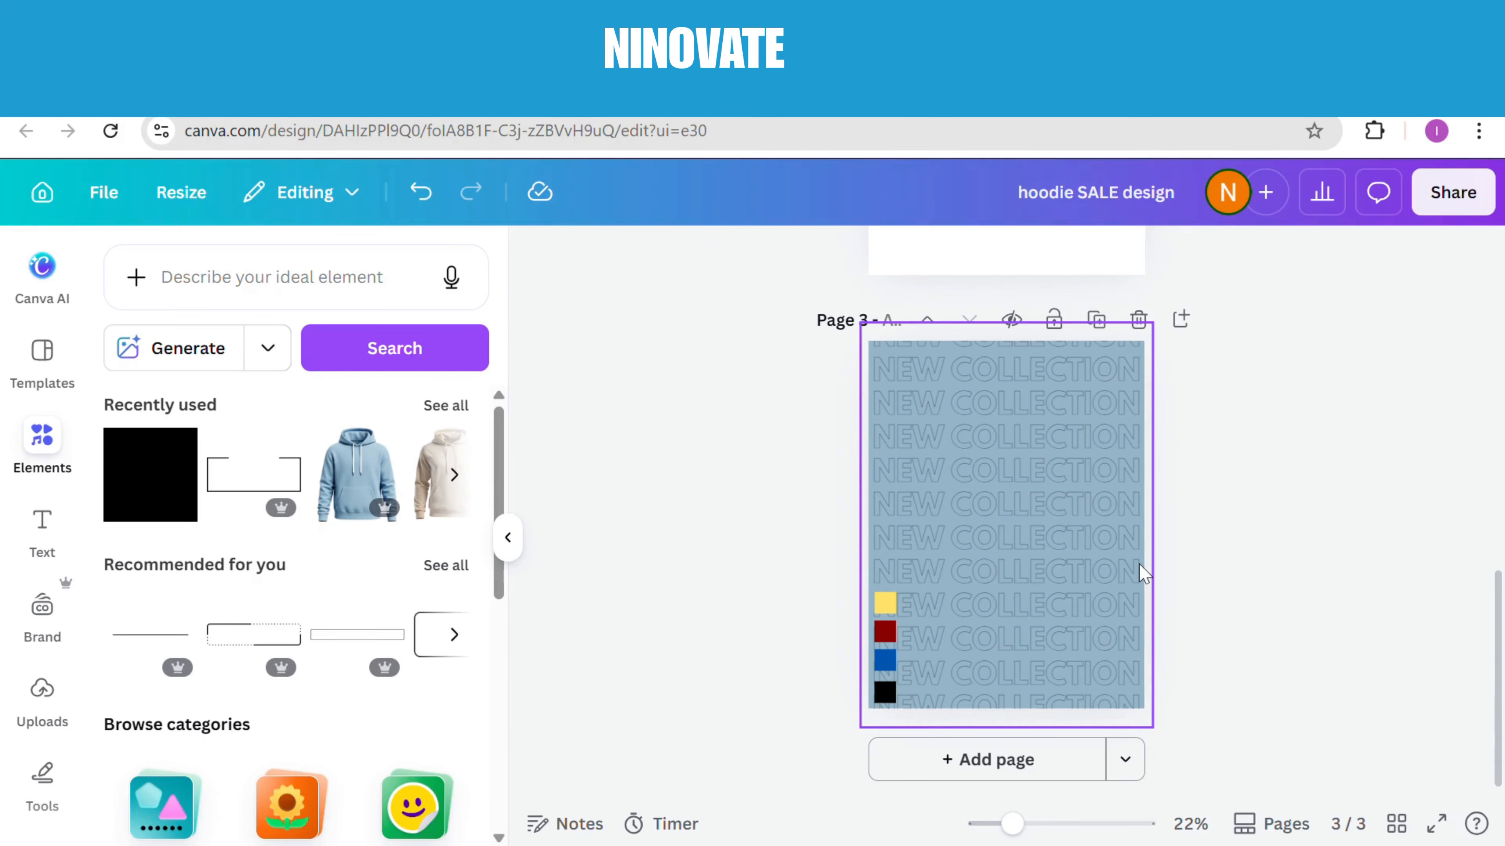
Bring the SALE UP TO 70 % OFF badge group to the front of the layer order and place it in the page's lower-right corner.
{"action": "left_click", "coordinate": [1130, 593]}
{"action": "right_click", "coordinate": [1129, 596]}
{"action": "mouse_move", "coordinate": [1222, 469]}
{"action": "left_click", "coordinate": [958, 634]}
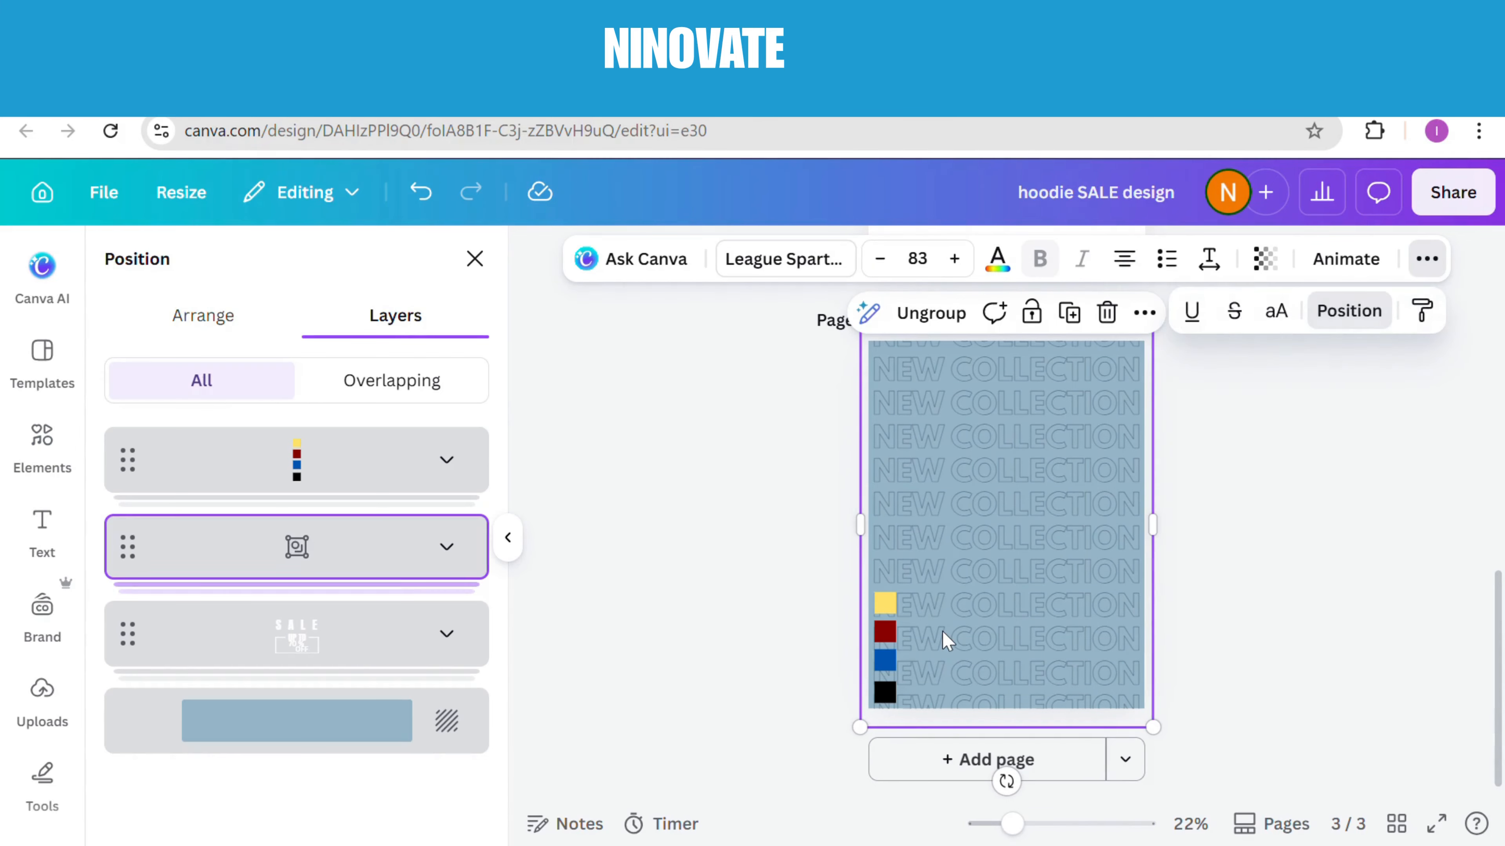
{"action": "left_click_drag", "start_coordinate": [347, 635], "coordinate": [352, 456]}
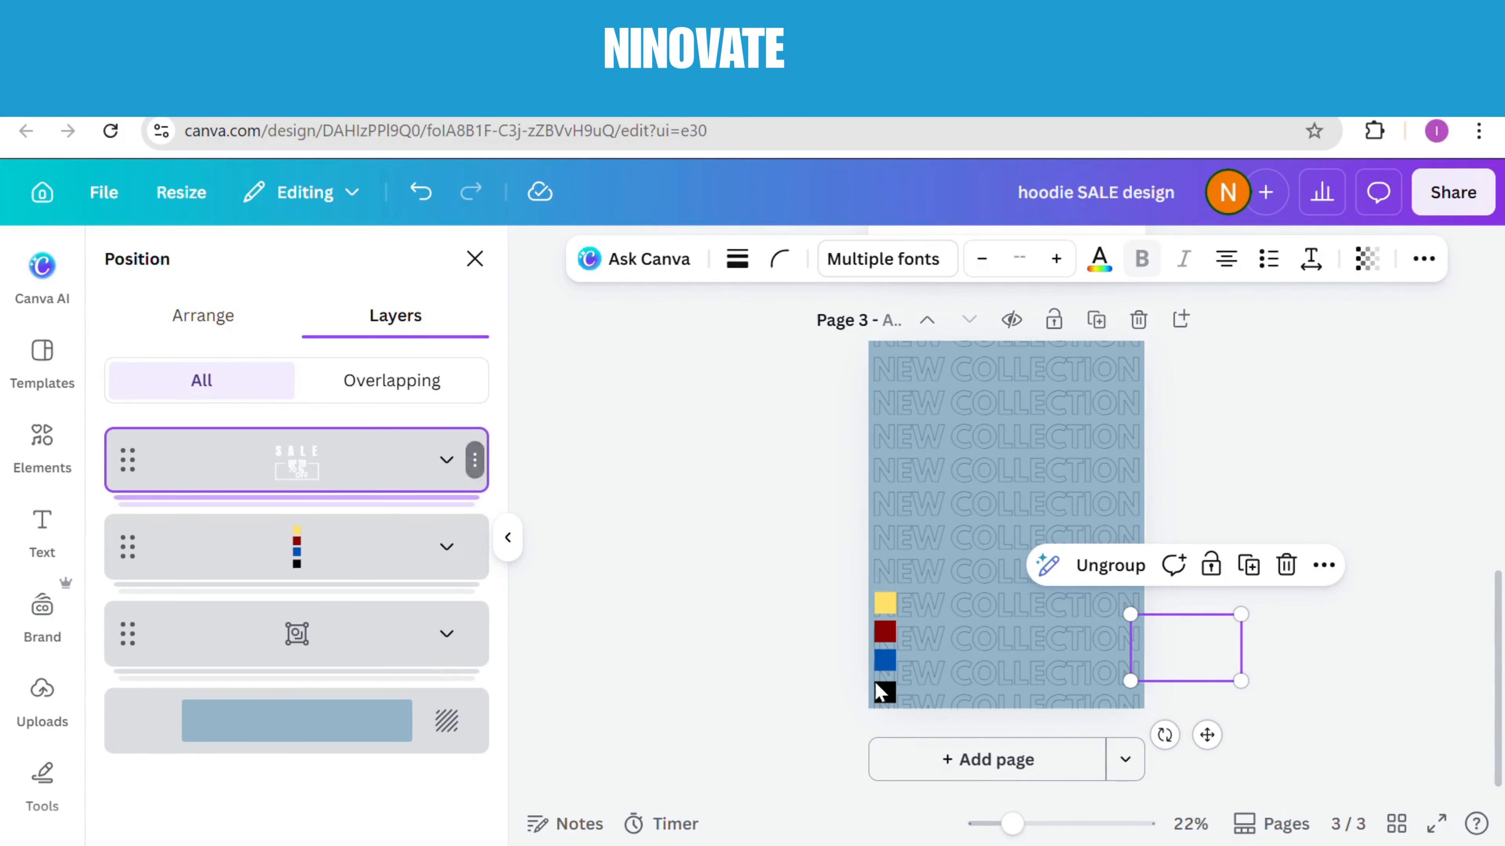
{"action": "mouse_move", "coordinate": [1140, 661]}
{"action": "left_mouse_down"}
{"action": "mouse_move", "coordinate": [1120, 670]}
{"action": "mouse_move", "coordinate": [1118, 657]}
{"action": "left_mouse_up"}
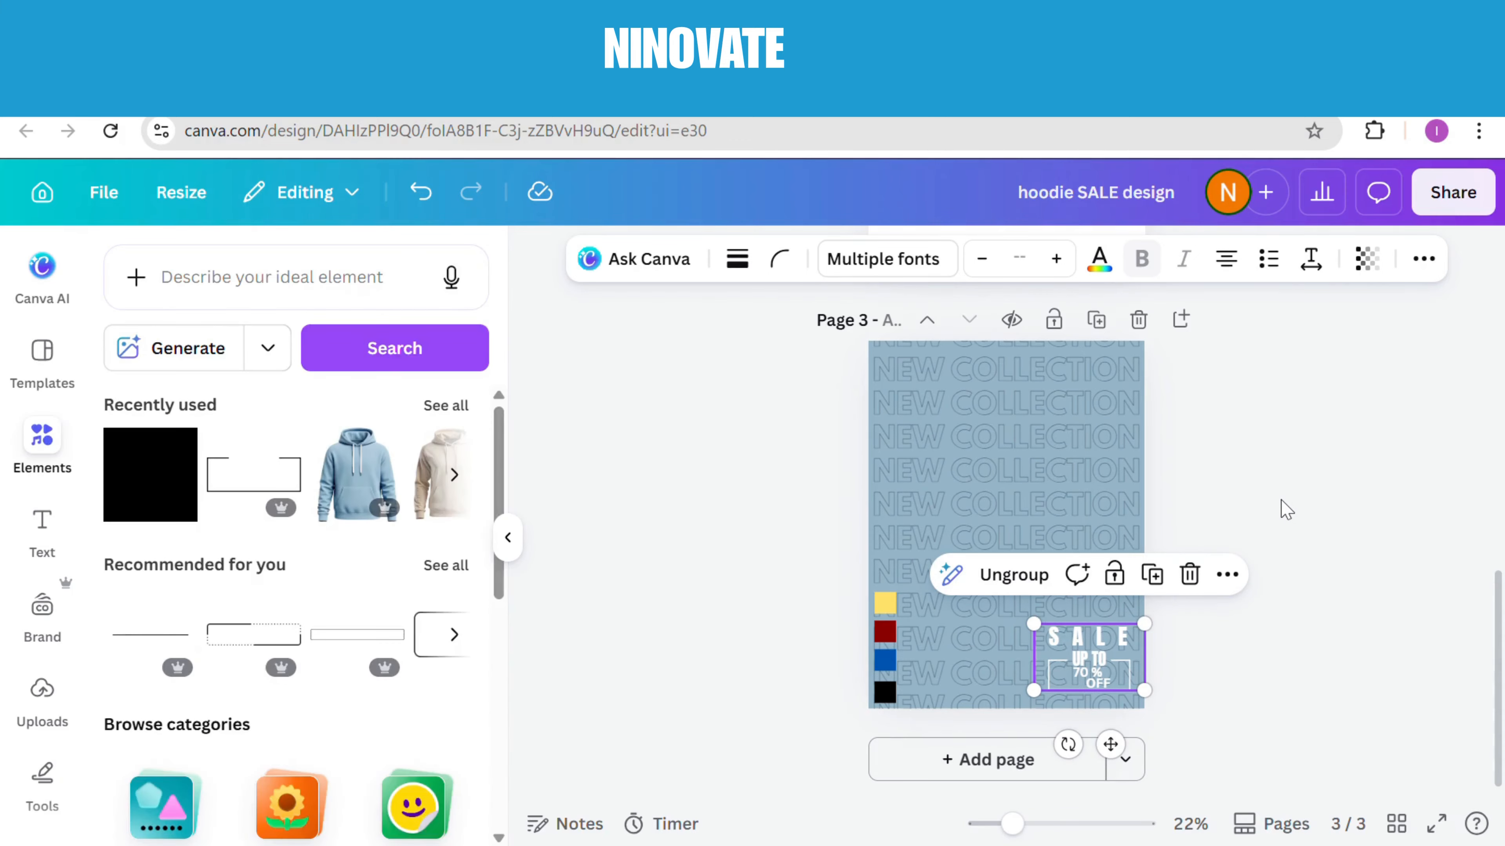
Add the recently used blue hoodie image and position it large in the middle of the page.
{"action": "left_click", "coordinate": [355, 505]}
{"action": "left_click_drag", "start_coordinate": [984, 504], "coordinate": [982, 476]}
{"action": "left_click", "coordinate": [1247, 449]}
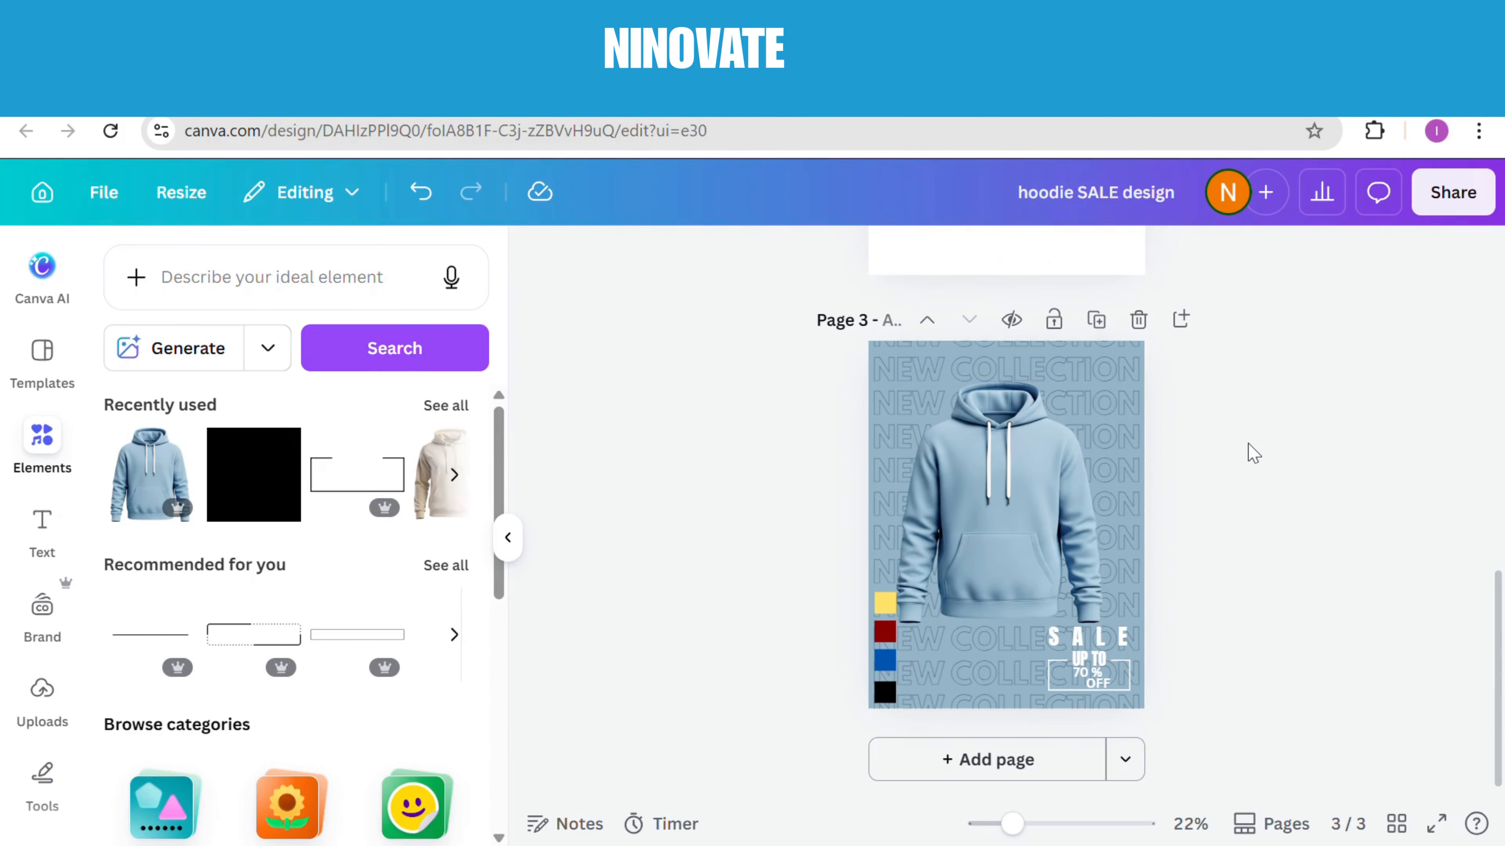
{"action": "left_click", "coordinate": [1025, 471]}
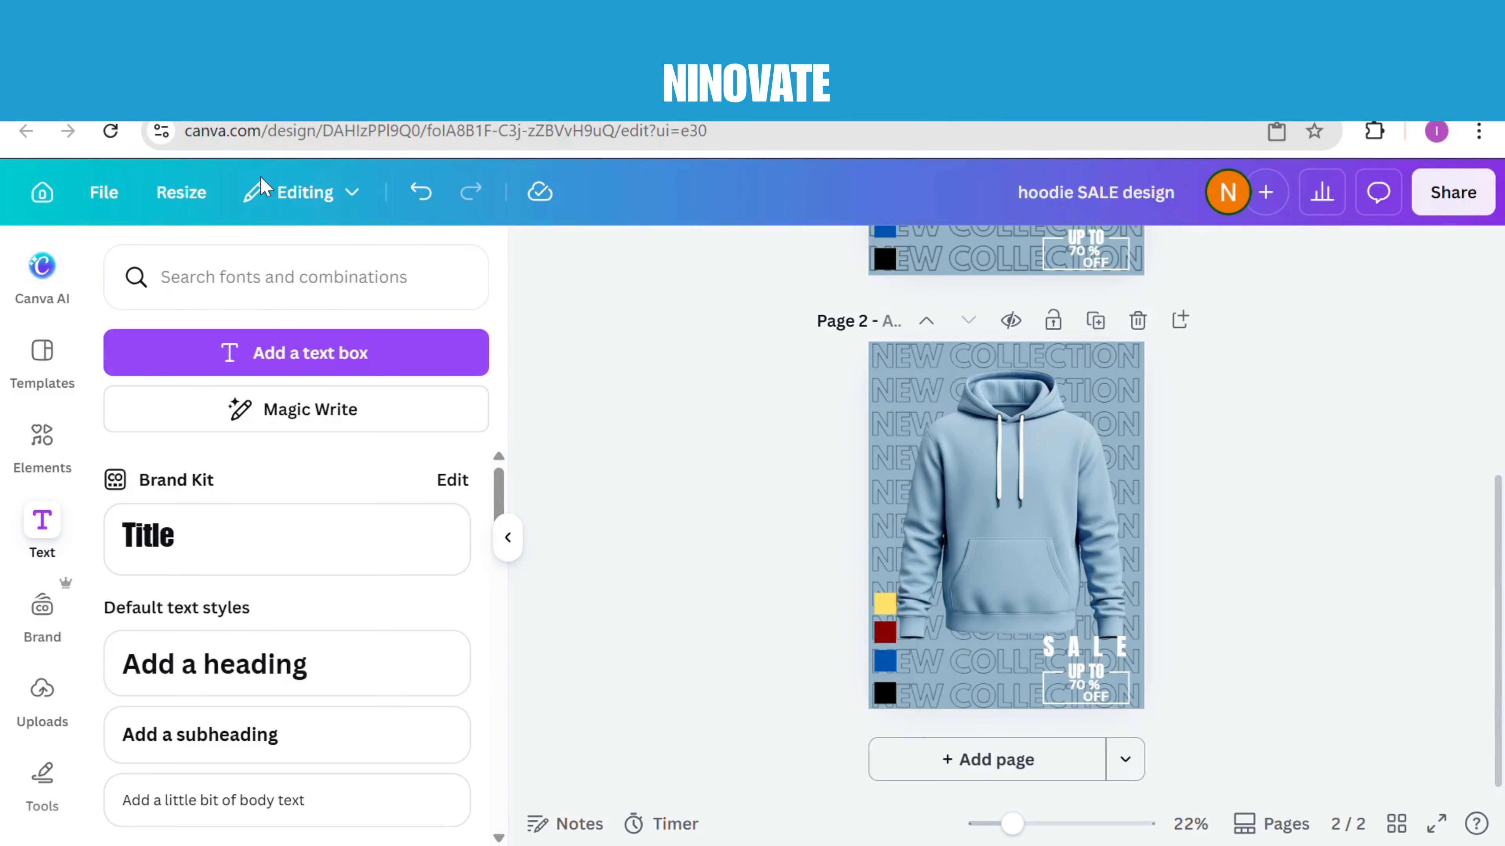
Add a heading reading "HOODIE" over the hoodie and set its font to League Spartan.
{"action": "left_click", "coordinate": [339, 662]}
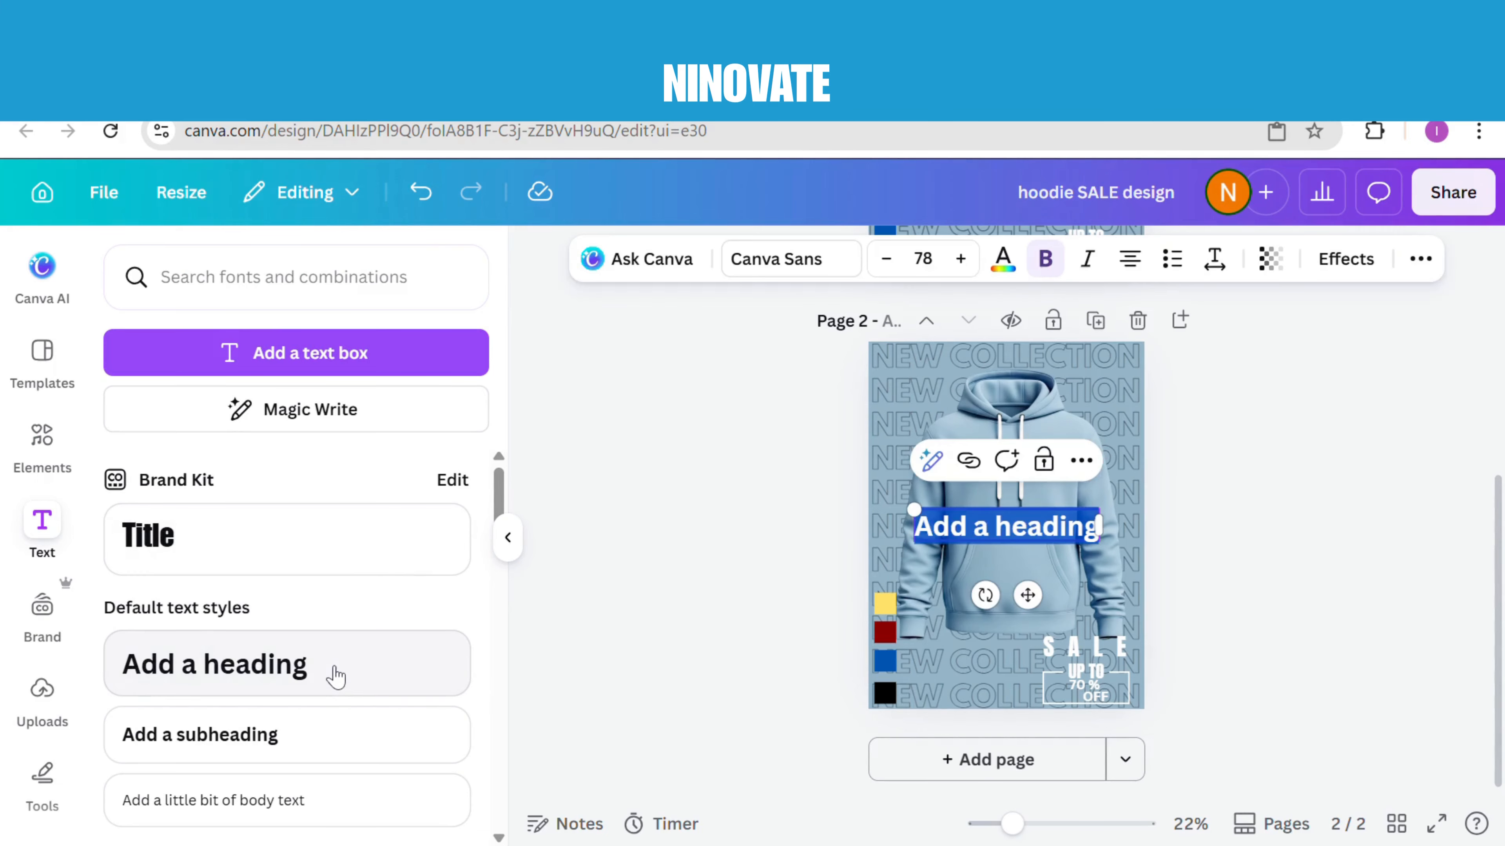
{"action": "type", "text": "HOODIE"}
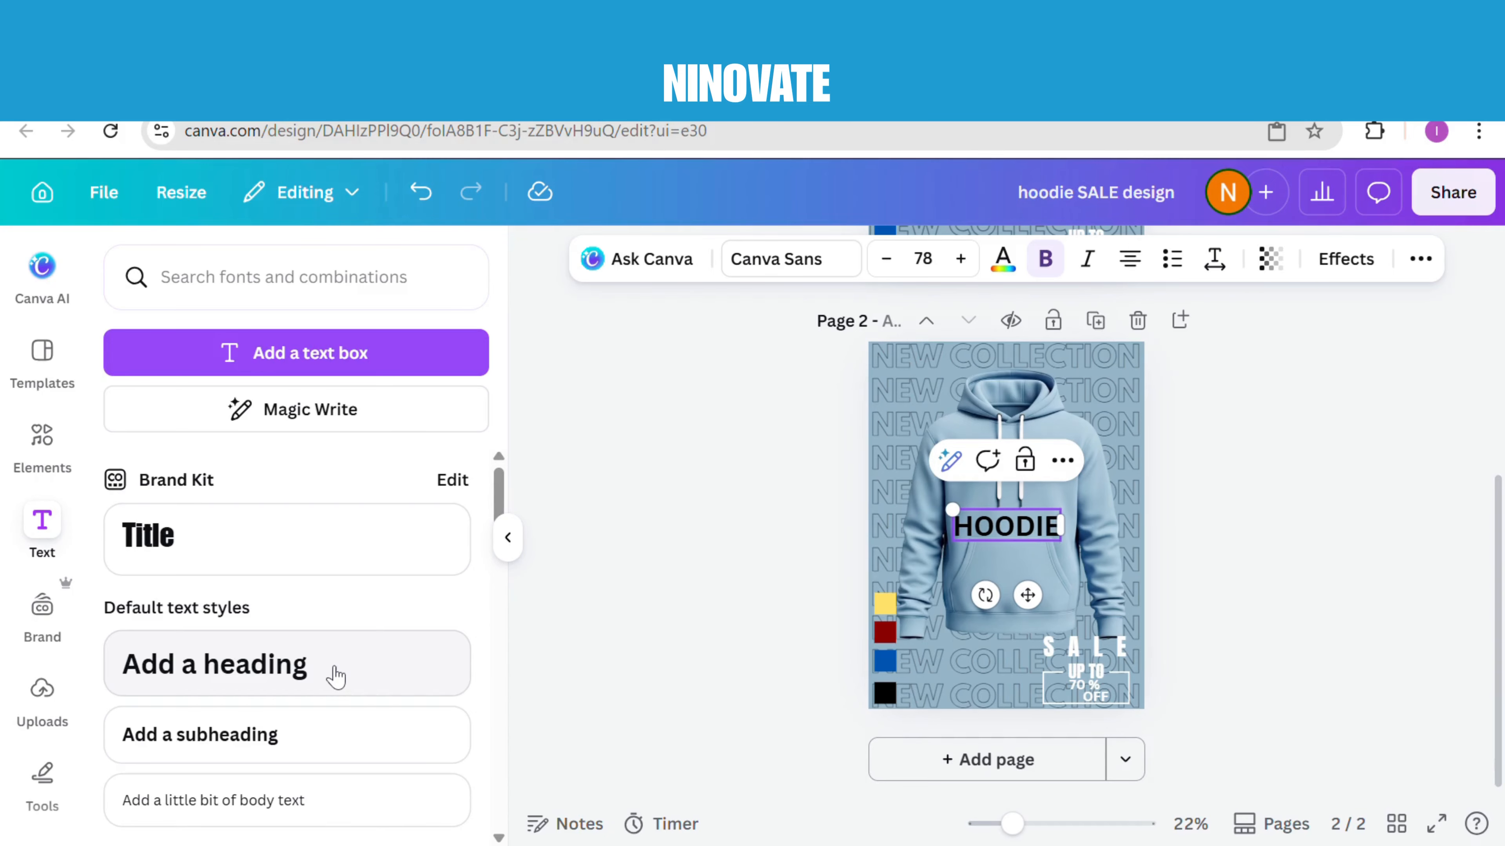
{"action": "left_click", "coordinate": [785, 269]}
{"action": "left_click", "coordinate": [265, 653]}
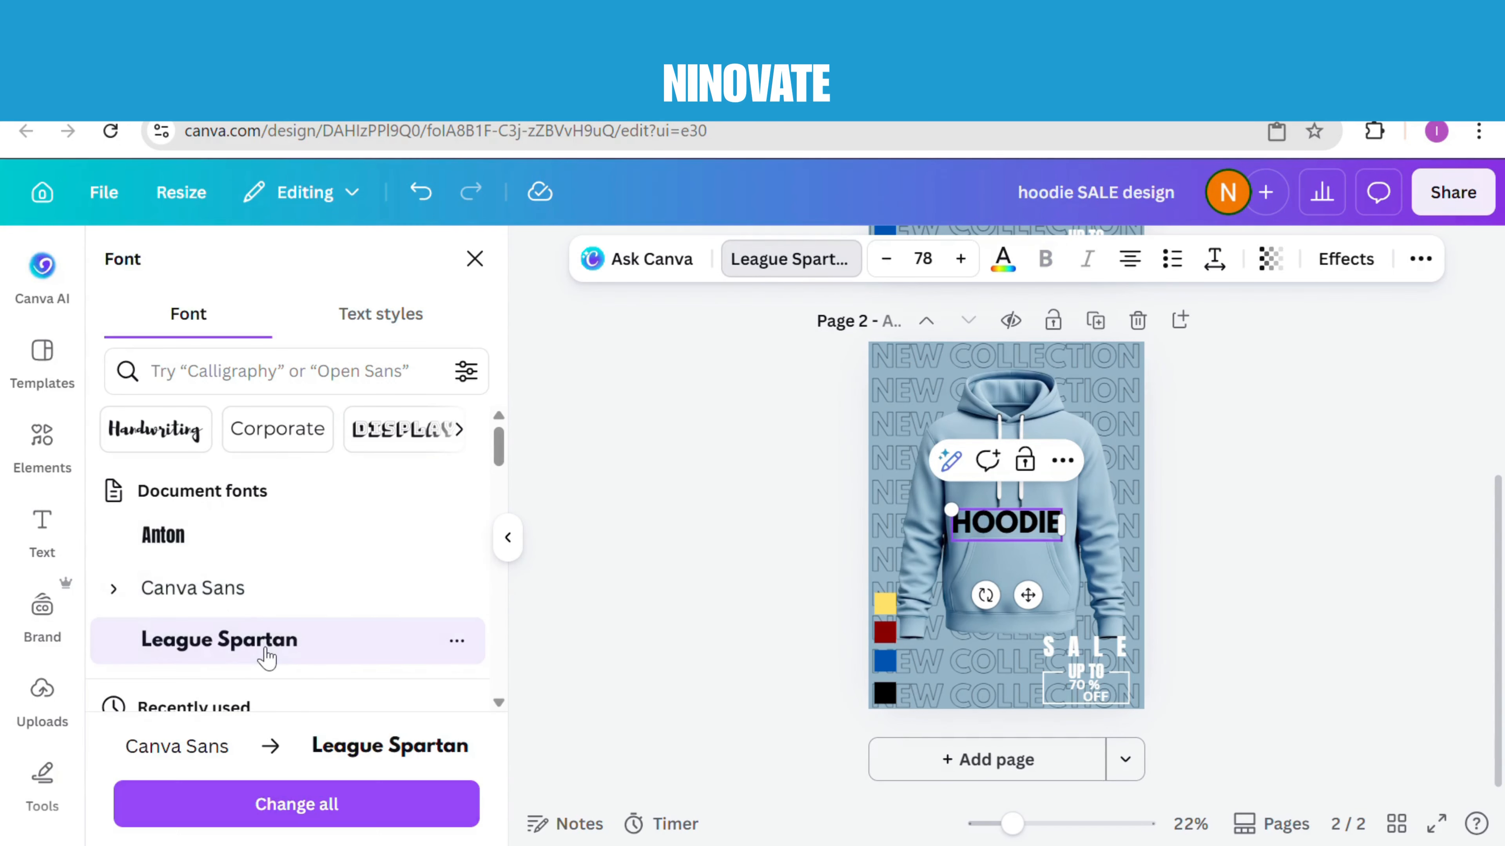
{"action": "left_click", "coordinate": [670, 533]}
Color the HOODIE heading white and tighten its letter spacing to -69.
{"action": "left_click", "coordinate": [981, 527]}
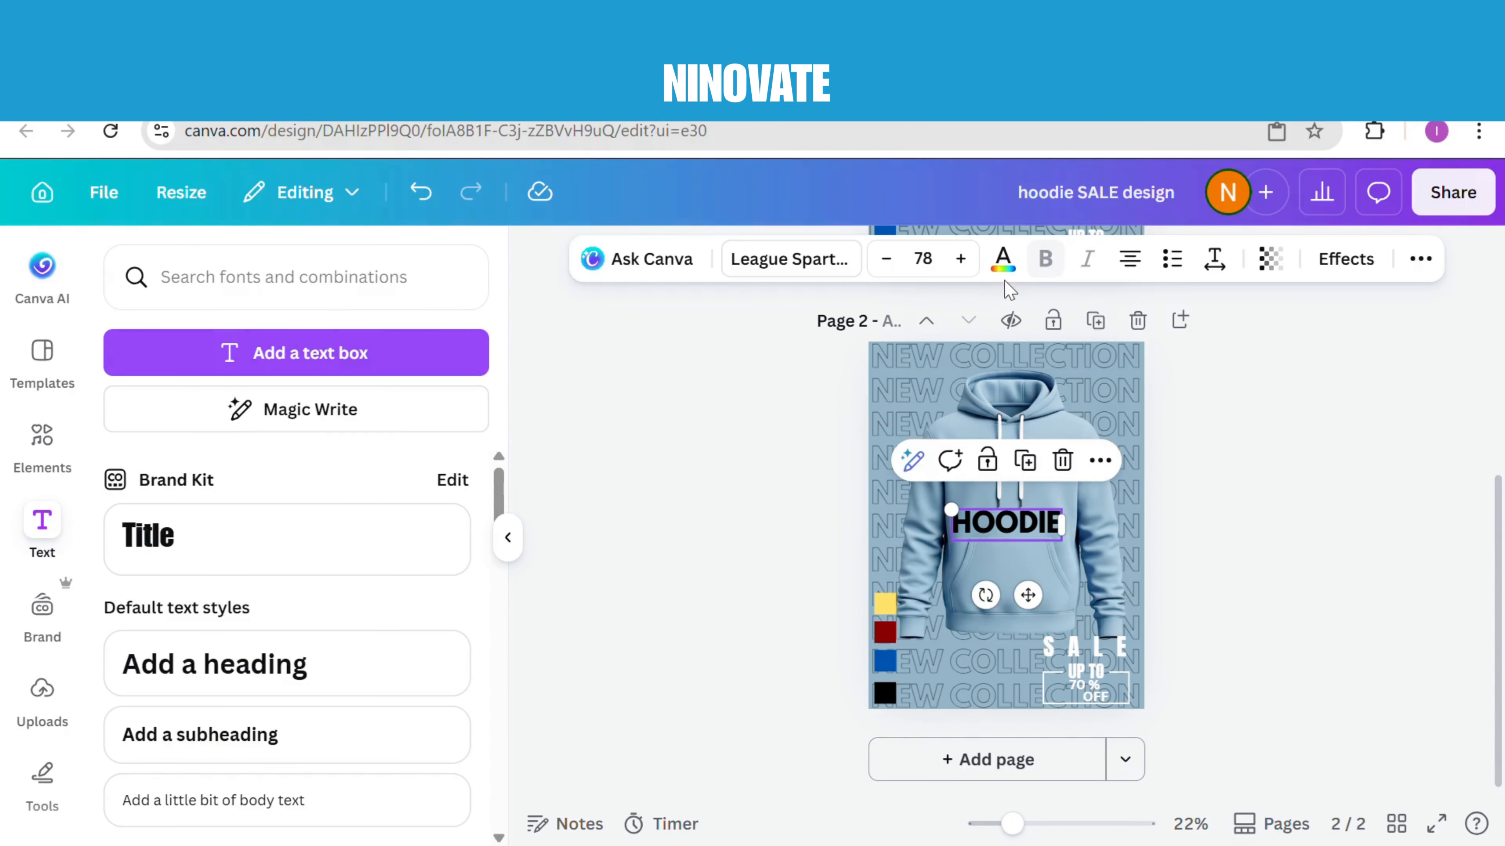
{"action": "left_click", "coordinate": [1002, 261]}
{"action": "left_click", "coordinate": [136, 496]}
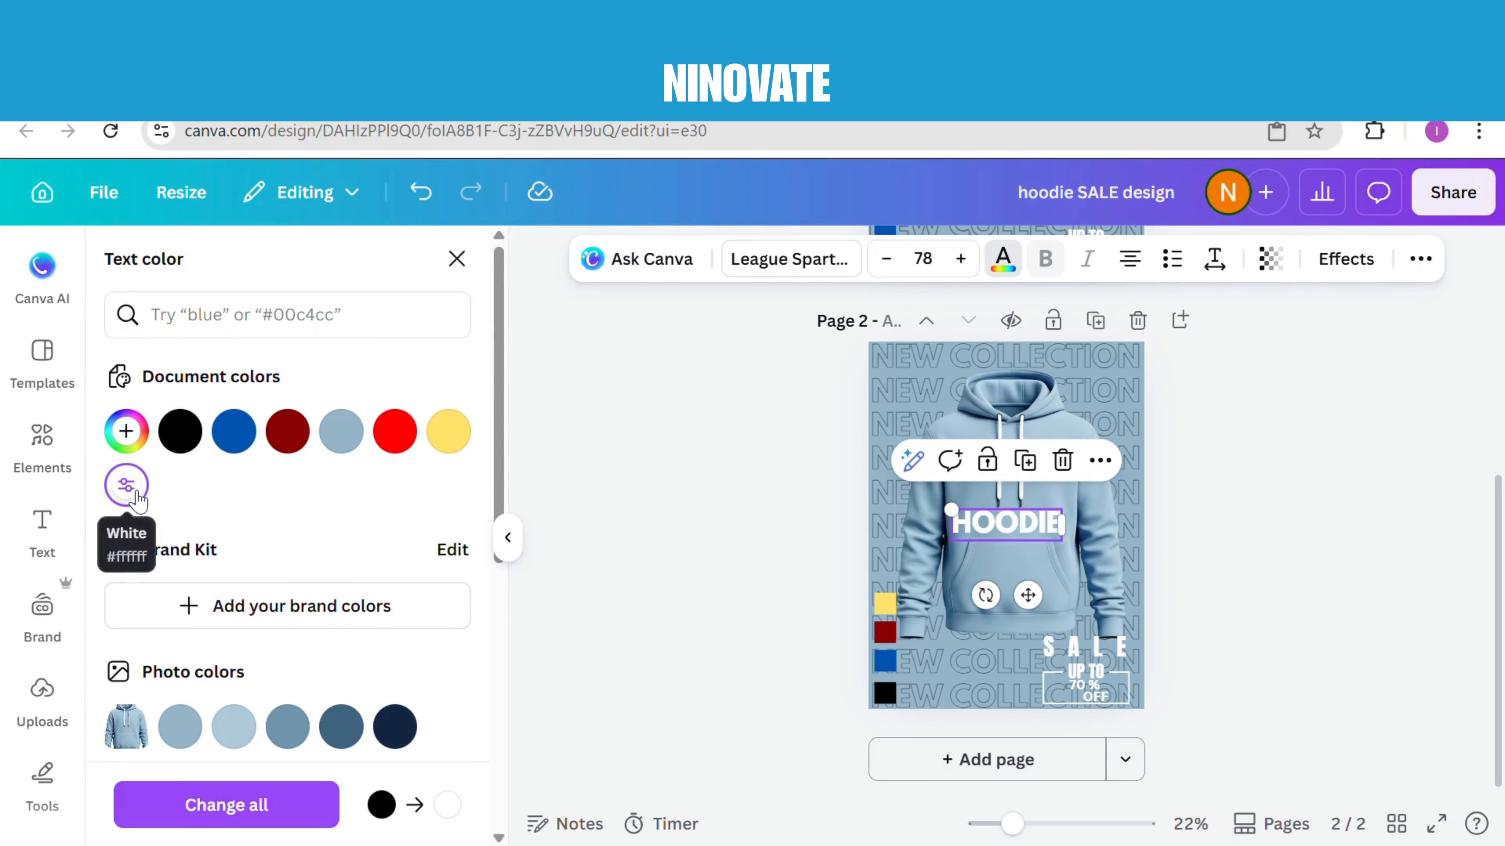
{"action": "left_click", "coordinate": [1004, 263]}
{"action": "left_click", "coordinate": [1215, 261]}
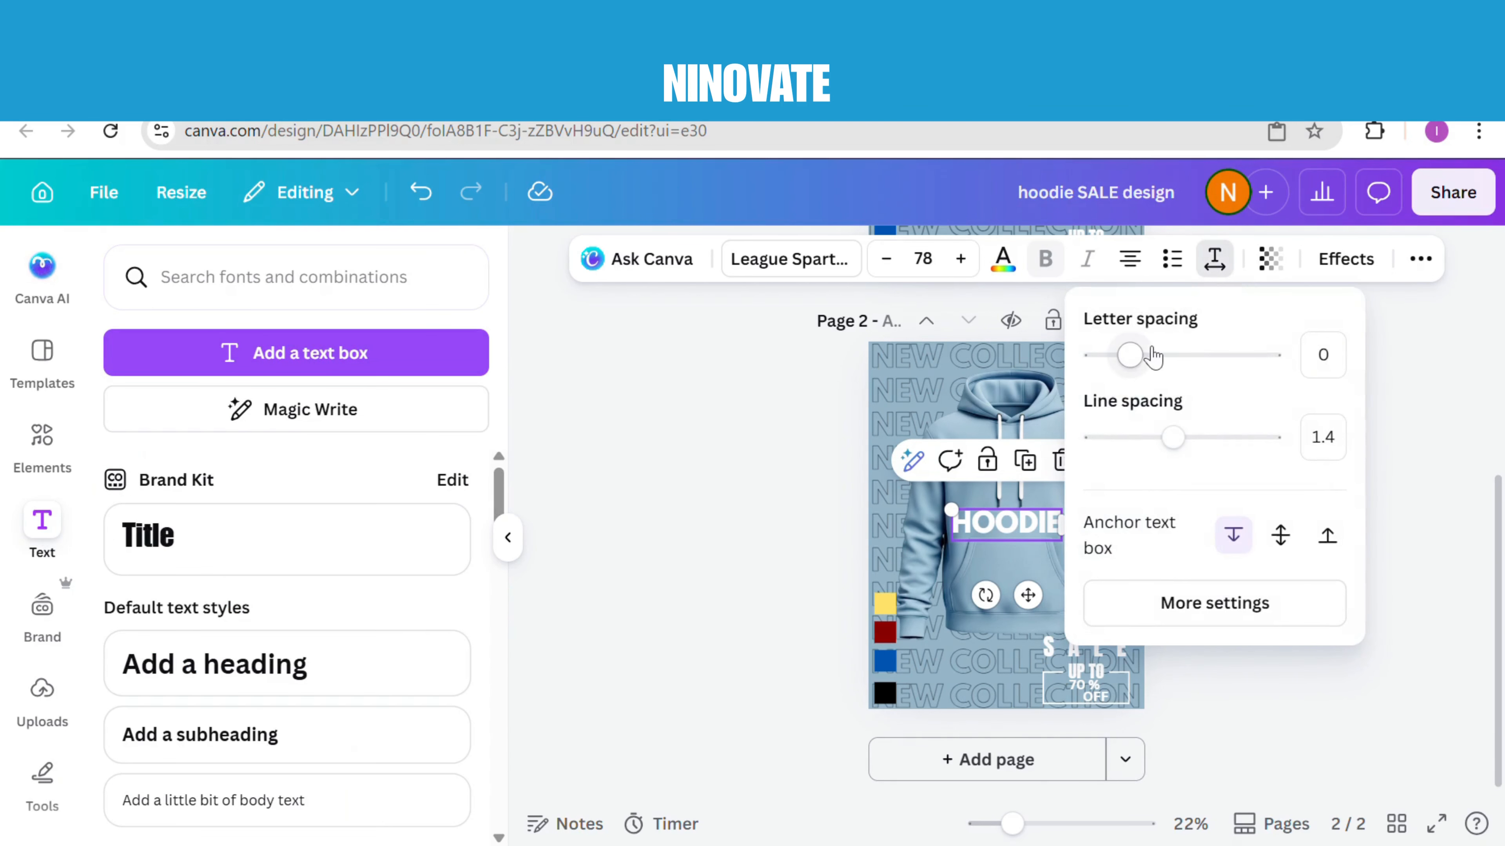
{"action": "left_click_drag", "start_coordinate": [1136, 367], "coordinate": [1128, 372]}
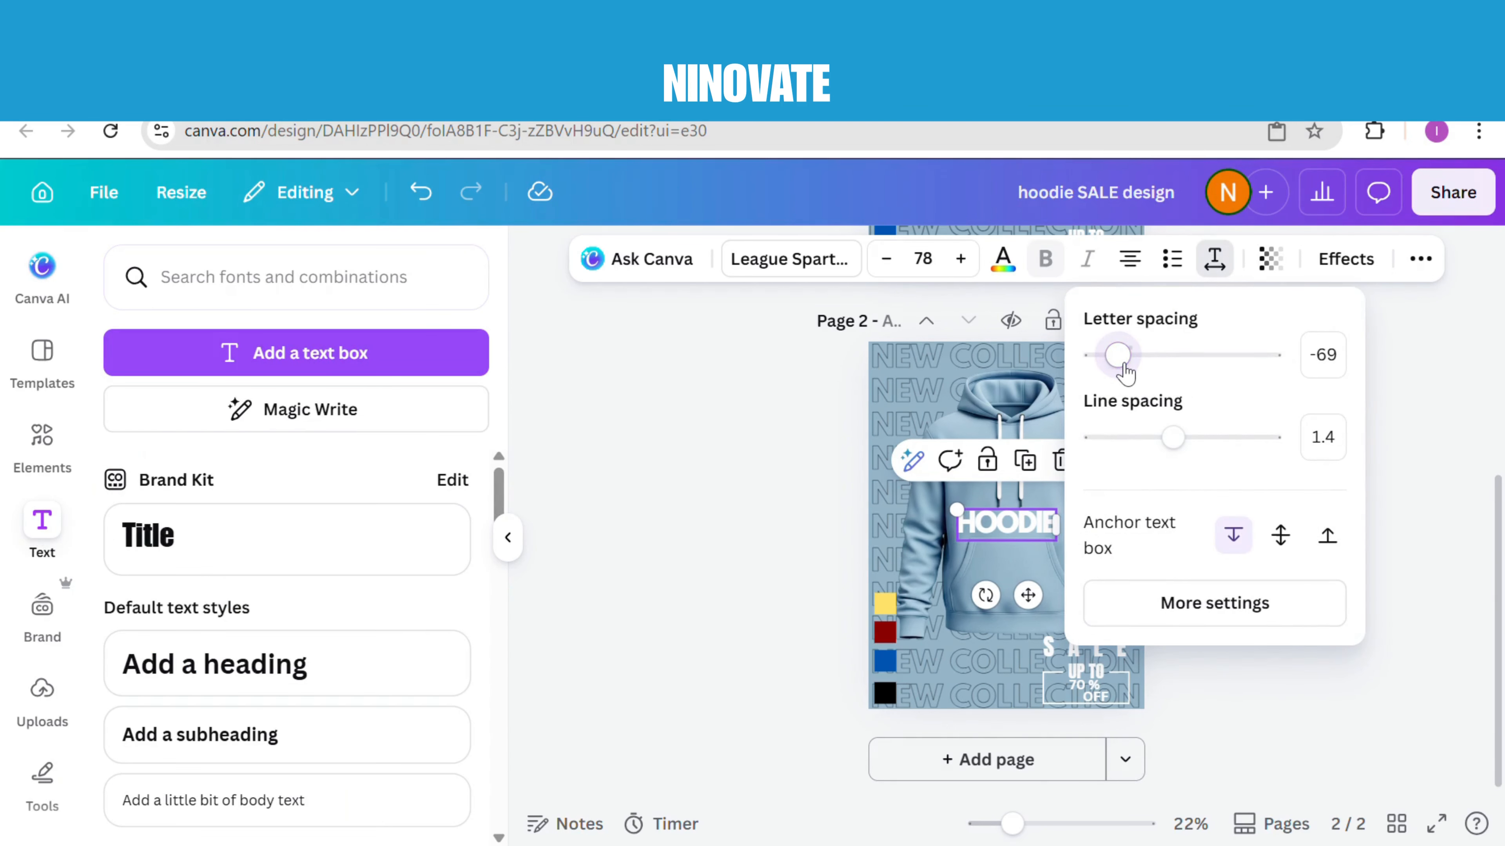
{"action": "left_click", "coordinate": [790, 508]}
Enlarge the HOODIE heading to font size 207, move it across the page's upper part and layer it behind the hoodie image.
{"action": "left_click_drag", "start_coordinate": [957, 511], "coordinate": [874, 483]}
{"action": "left_click_drag", "start_coordinate": [1069, 495], "coordinate": [1049, 408]}
{"action": "right_click", "coordinate": [1048, 407]}
{"action": "mouse_move", "coordinate": [1105, 465]}
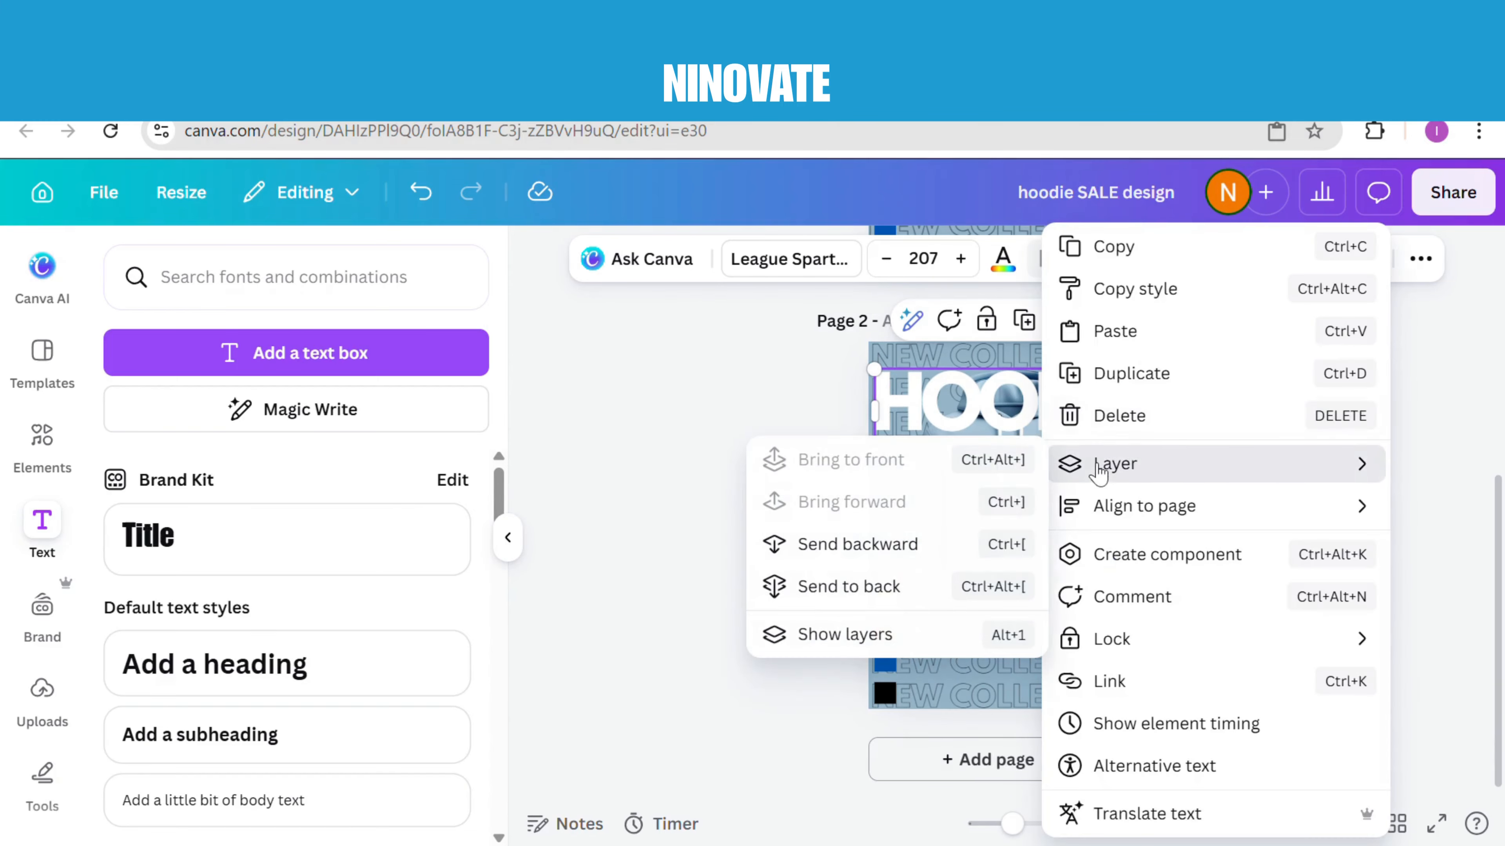
{"action": "left_click", "coordinate": [752, 377]}
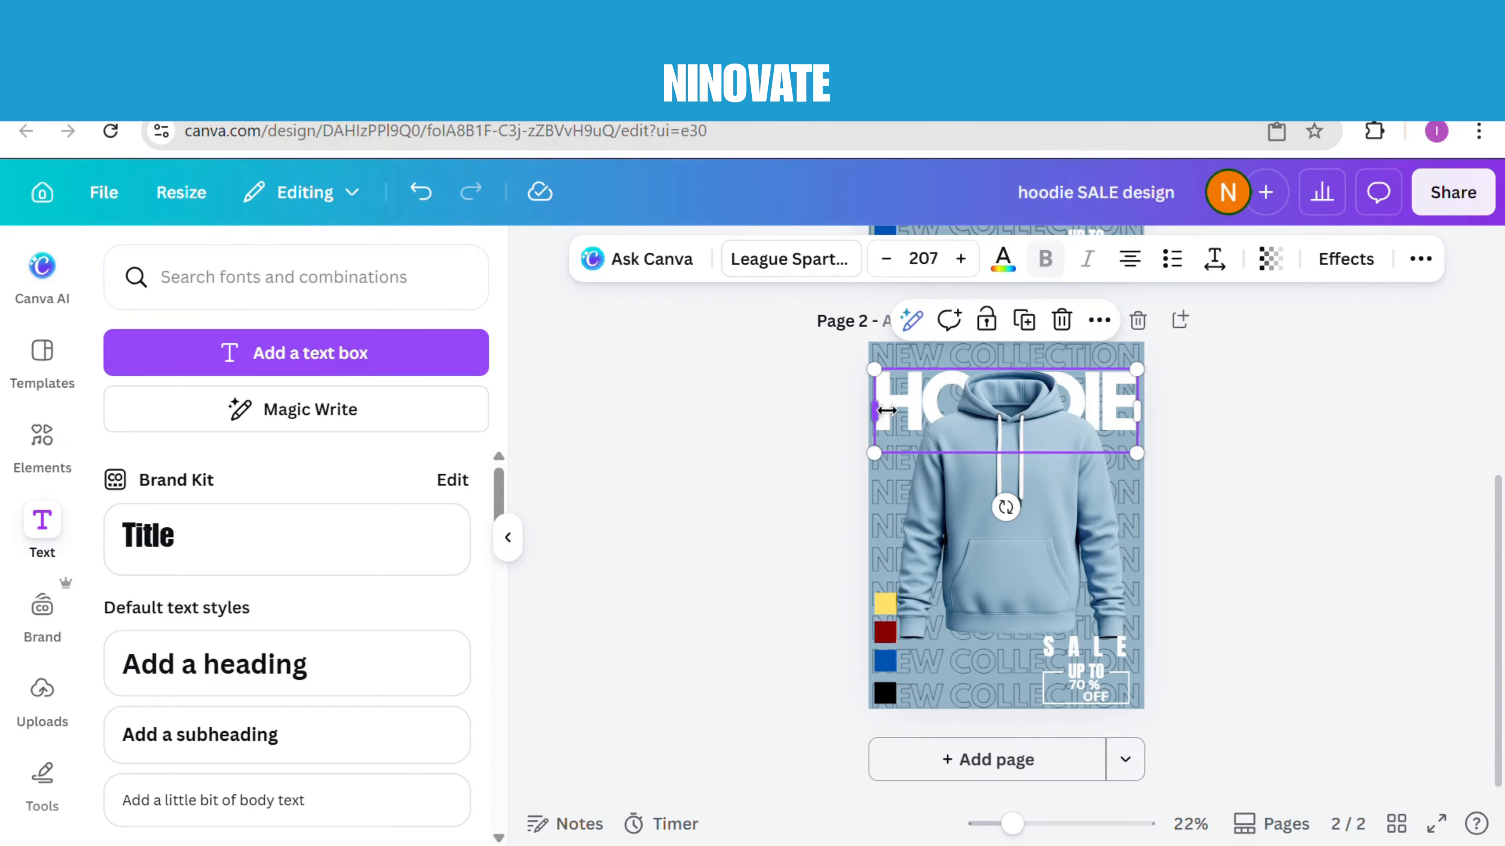
{"action": "left_click", "coordinate": [913, 406]}
{"action": "left_click_drag", "start_coordinate": [888, 437], "coordinate": [891, 421]}
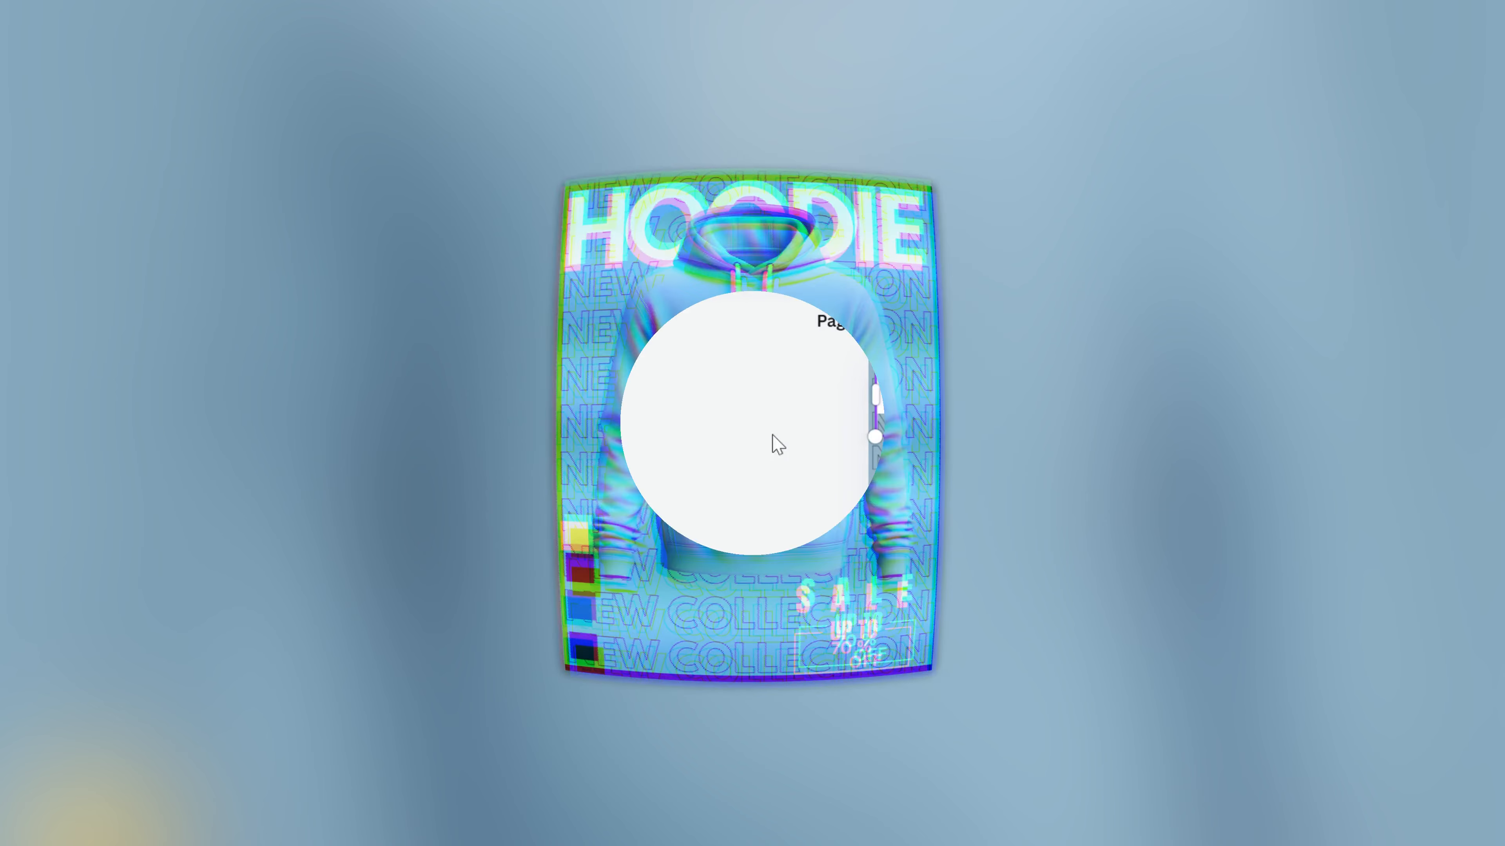